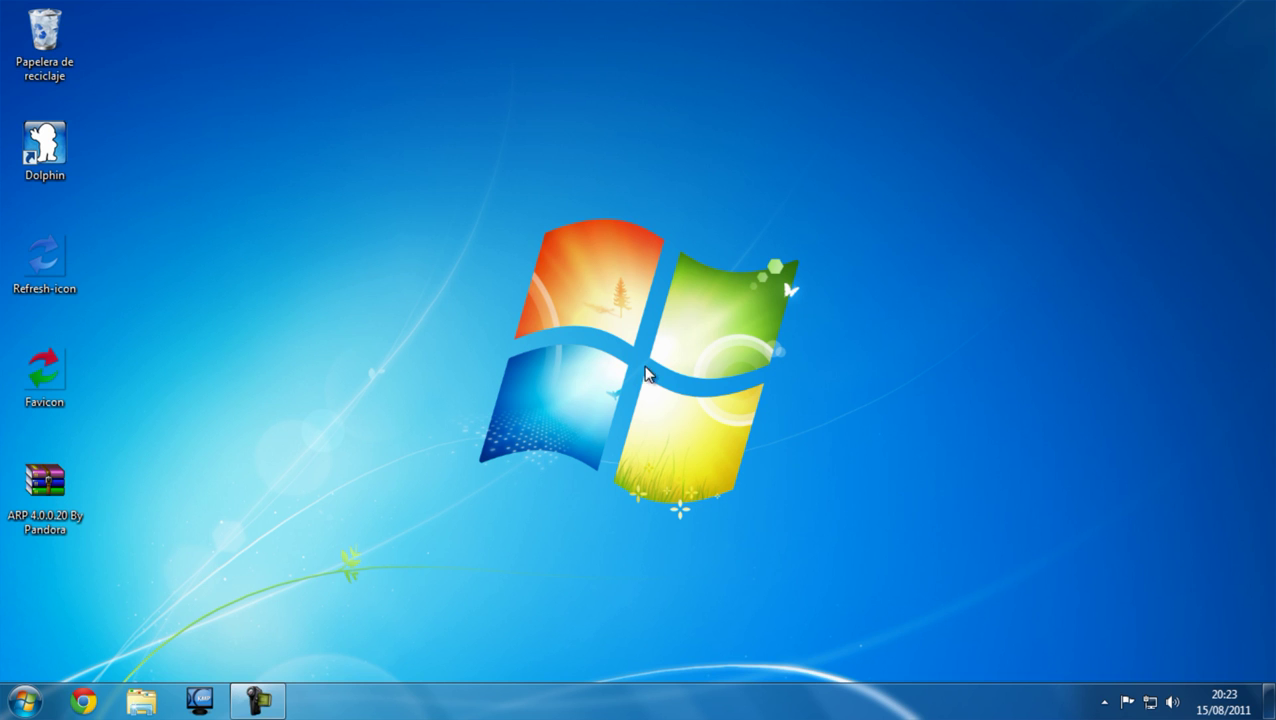
left_click_drag(448, 157, 805, 555)
Step: Open the Favoritos subfolder of the Música folder on Disco local (D:)
left_click(24, 700)
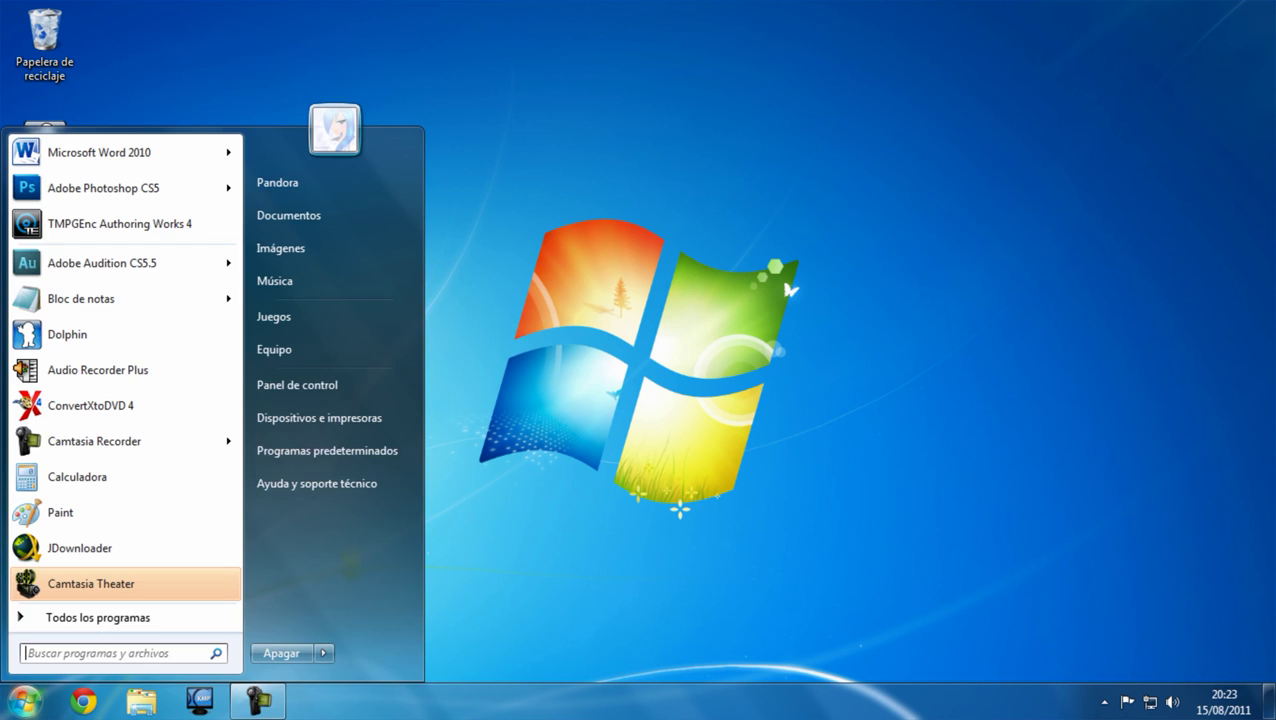
left_click(313, 349)
double_click(714, 209)
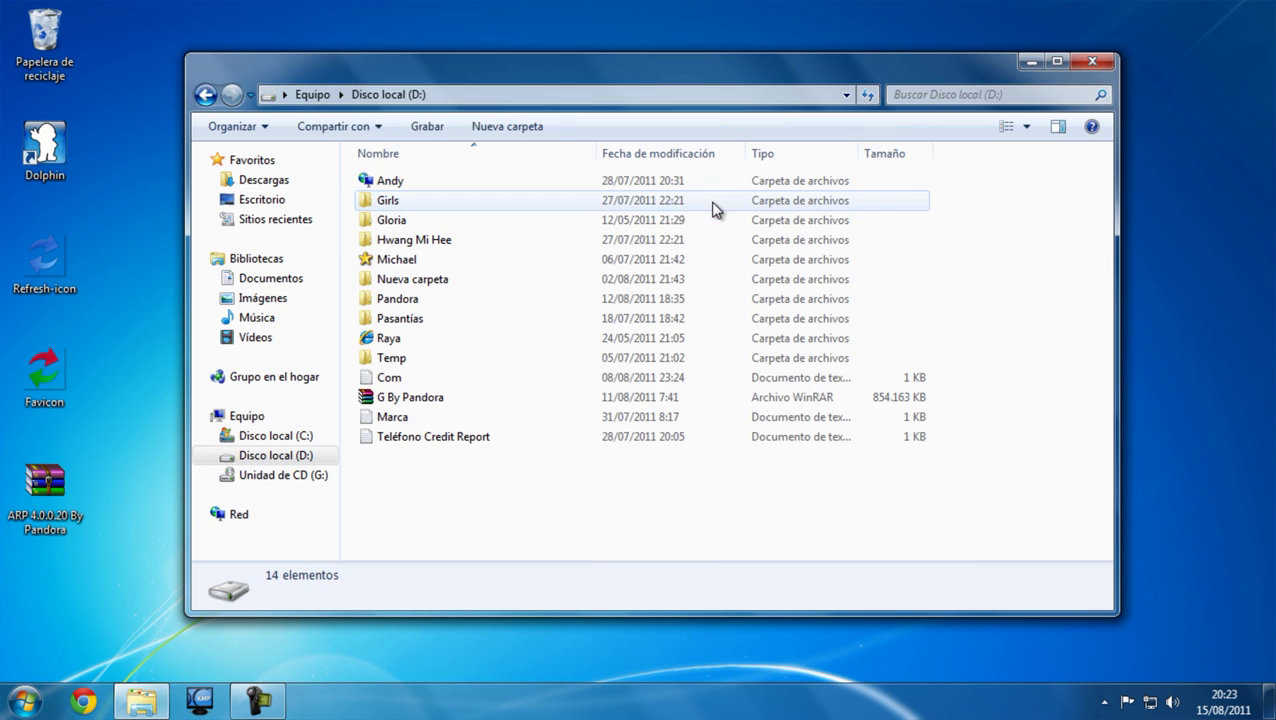
double_click(473, 190)
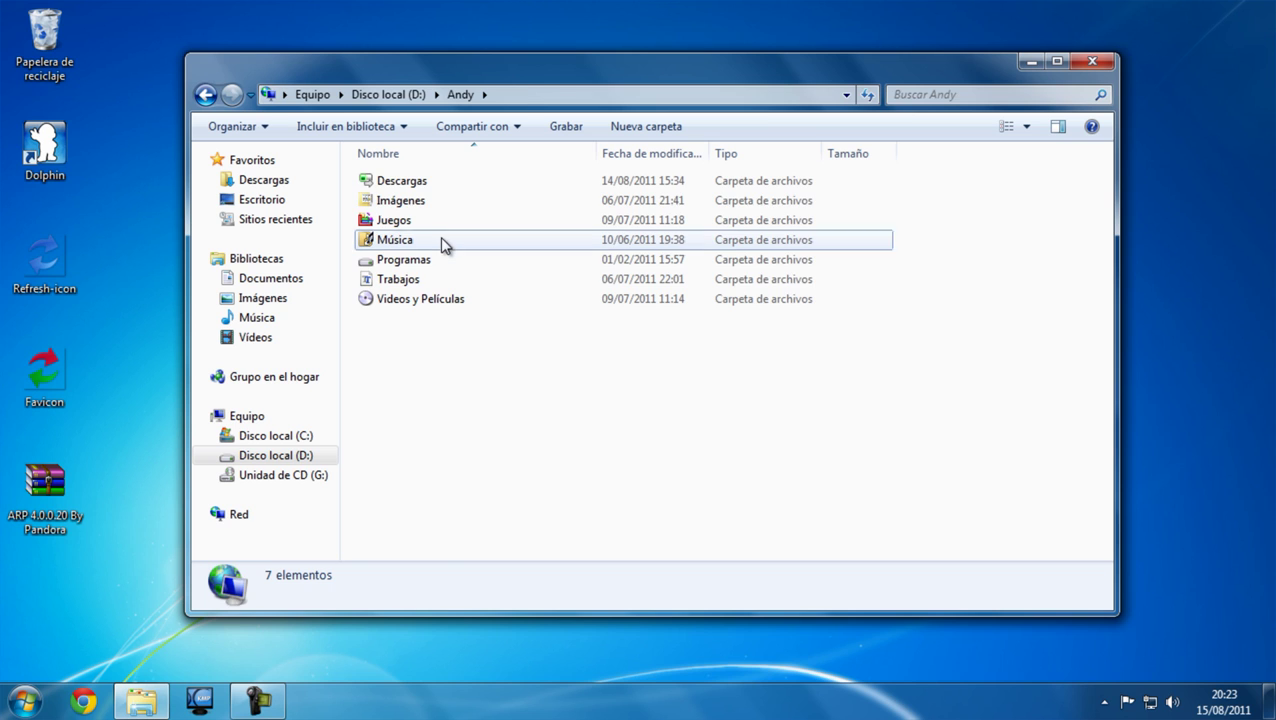
double_click(440, 238)
double_click(424, 180)
Step: Play the track Bark At The Moon - Ozzy Osbourne from the music folder, pause it and close the player
left_click(567, 340)
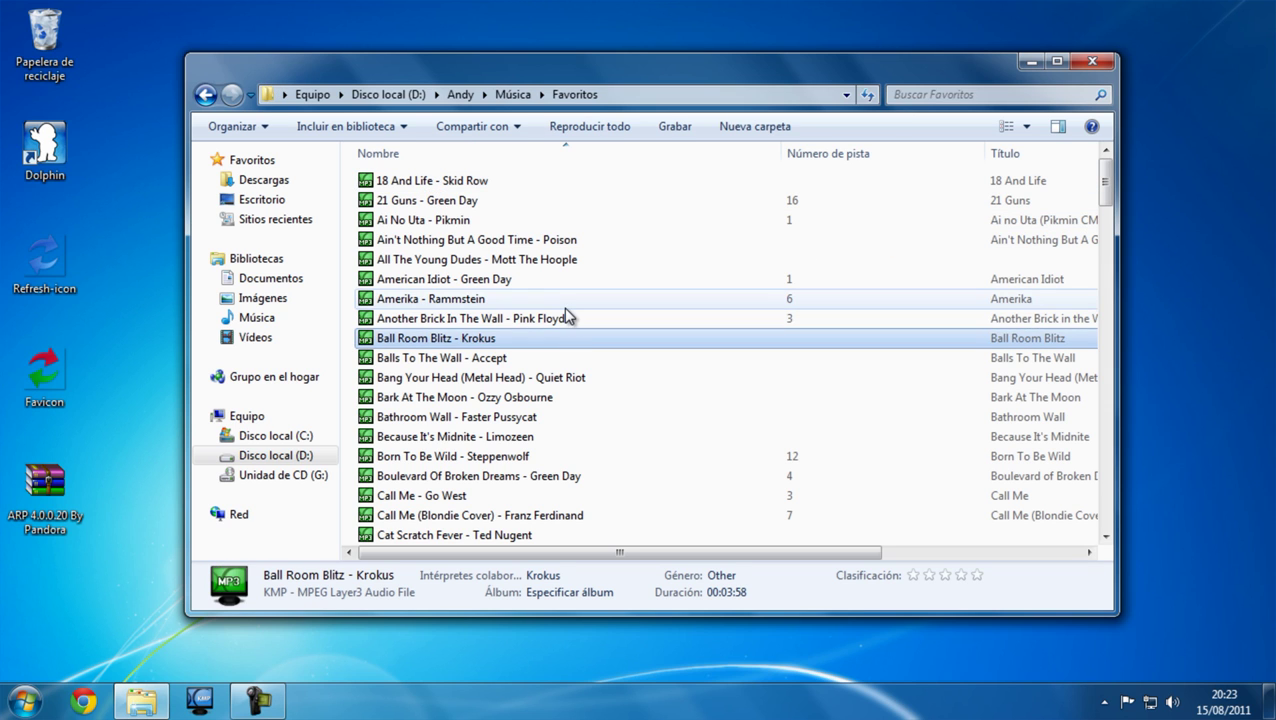
left_click(575, 319)
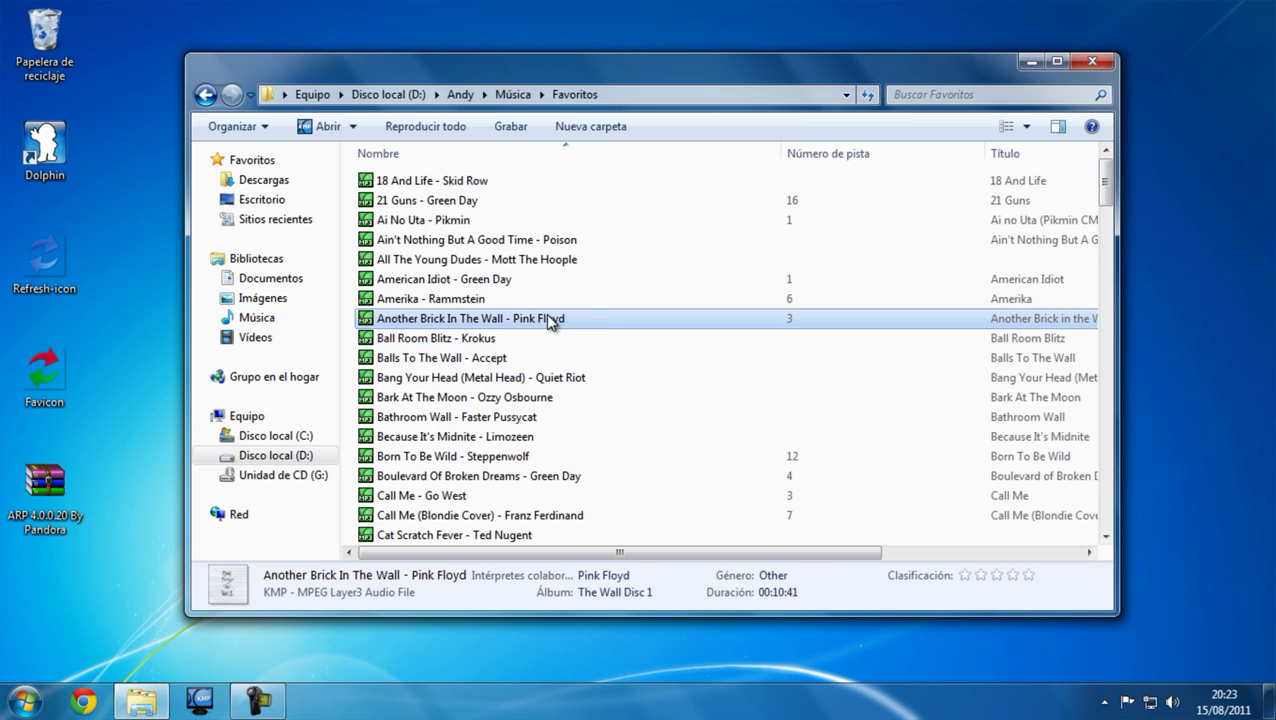
left_click(552, 399)
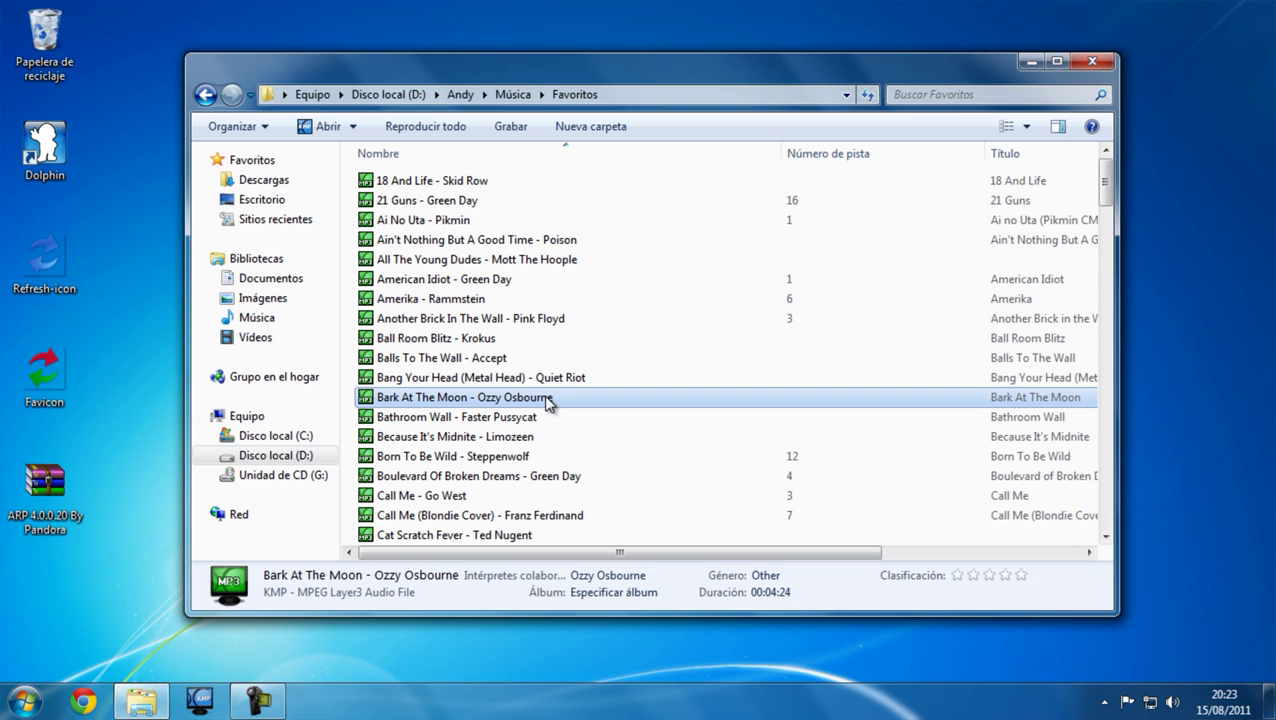
double_click(548, 398)
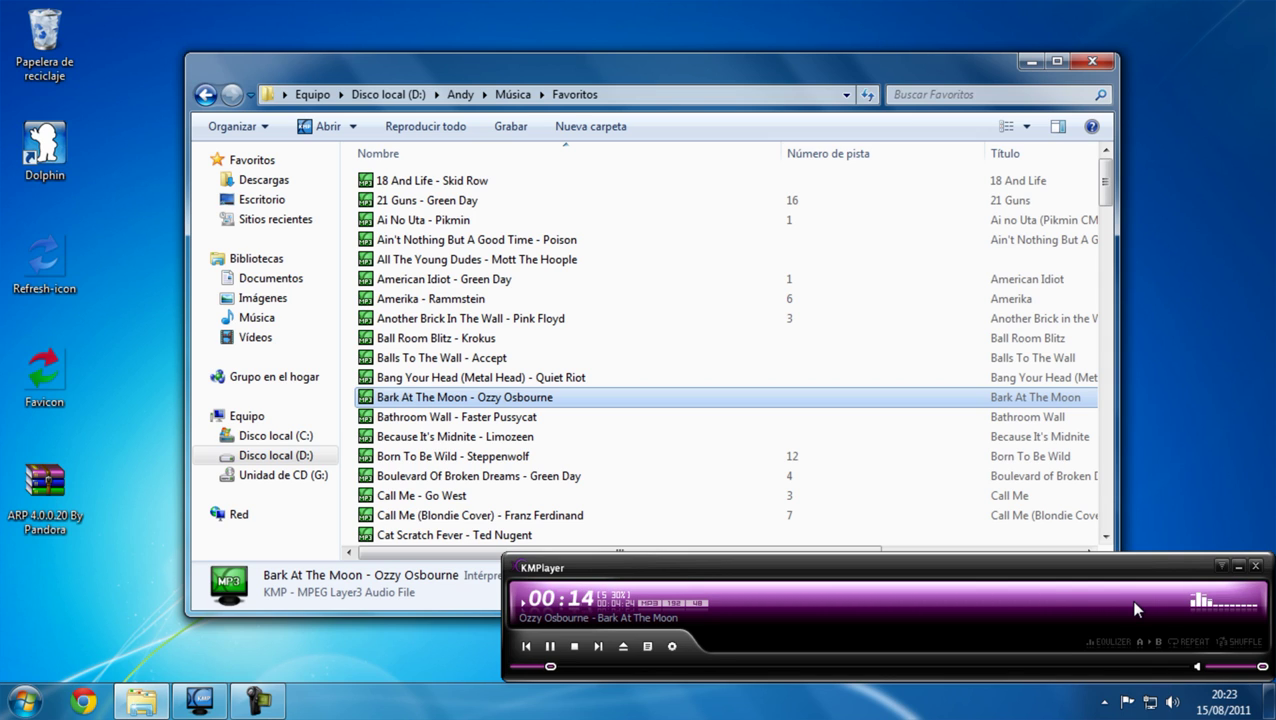
left_click(549, 646)
left_click(1256, 566)
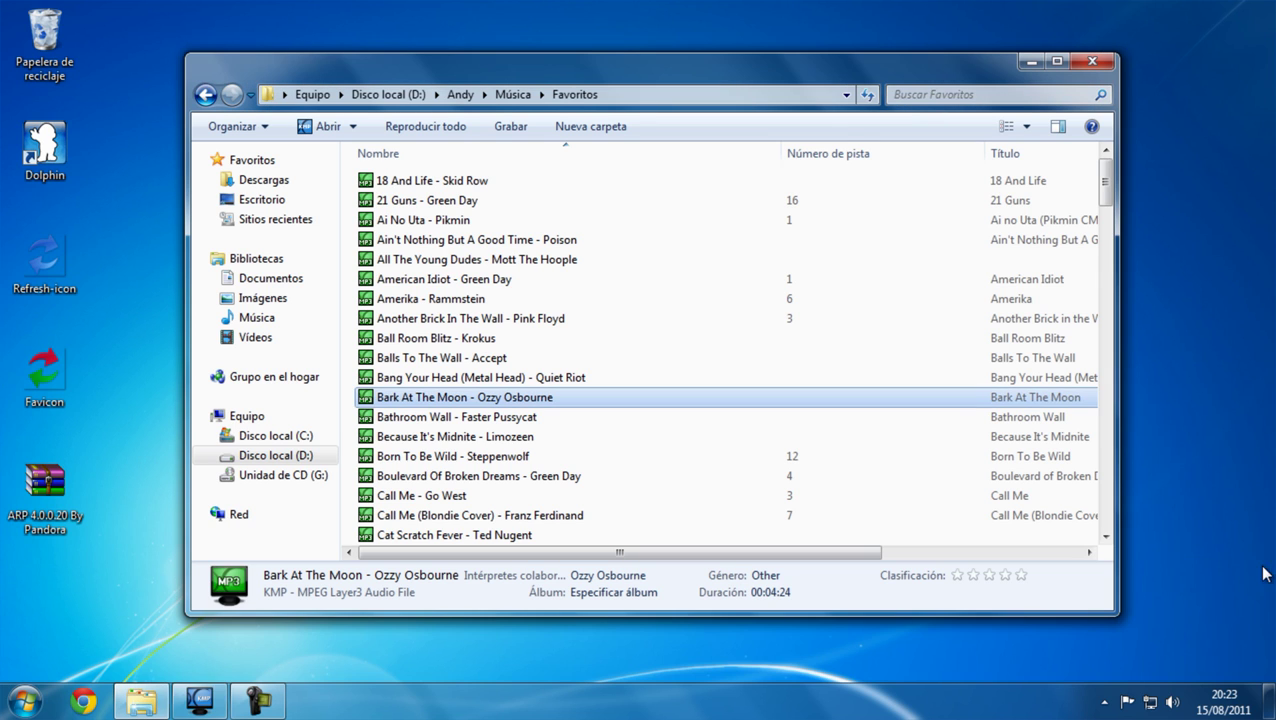
Step: Browse further through the tracks in the Favoritos folder and close its window
left_click(900, 436)
left_click(881, 420)
scroll(895, 435, "down", 3)
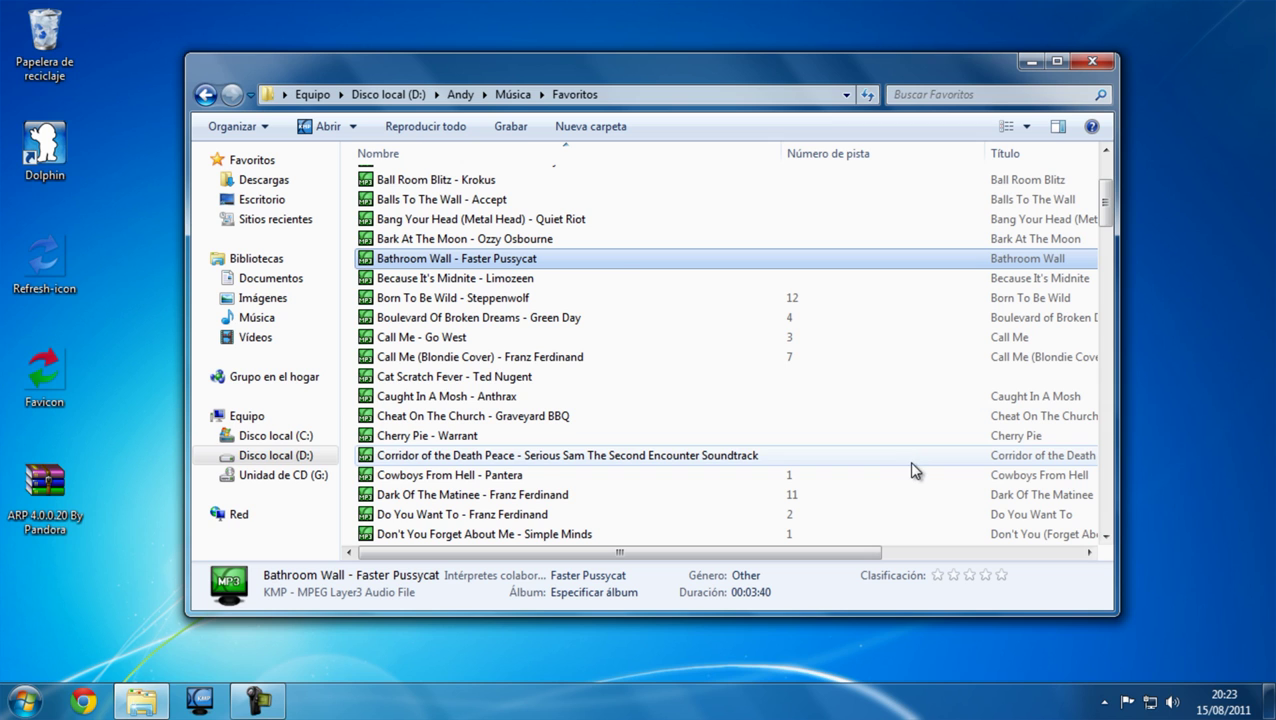
left_click(912, 458)
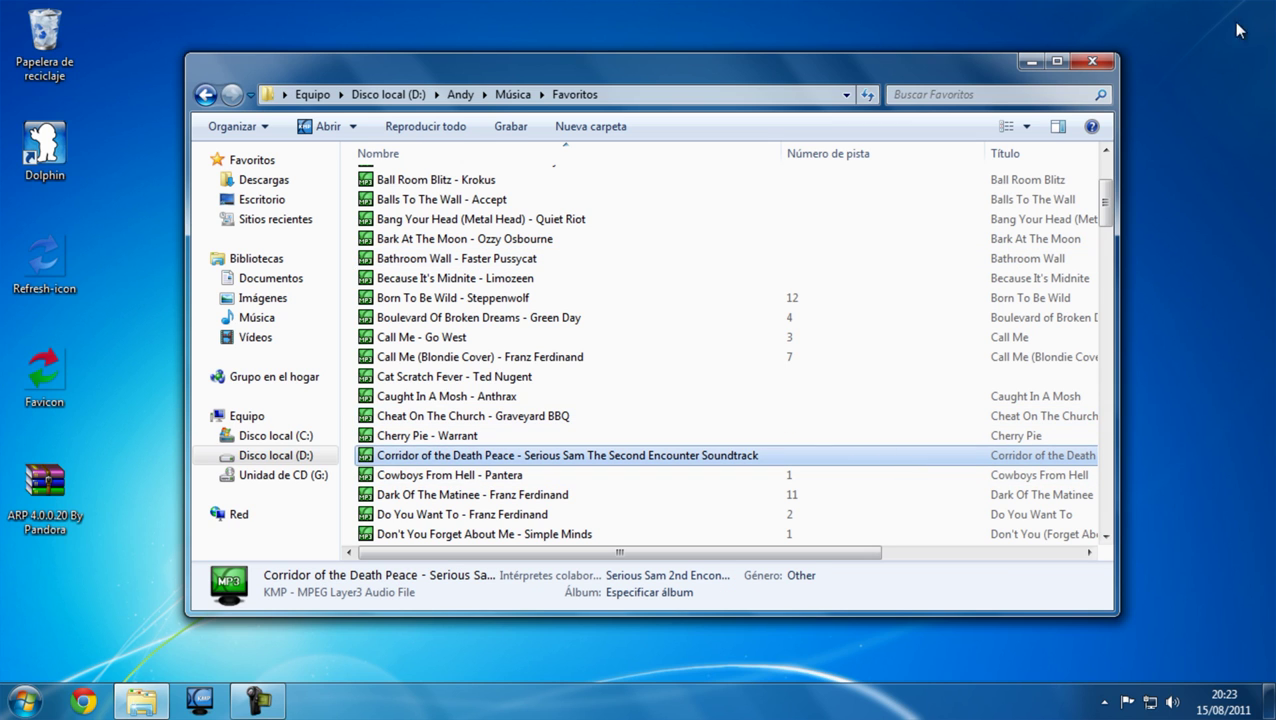
left_click(1095, 62)
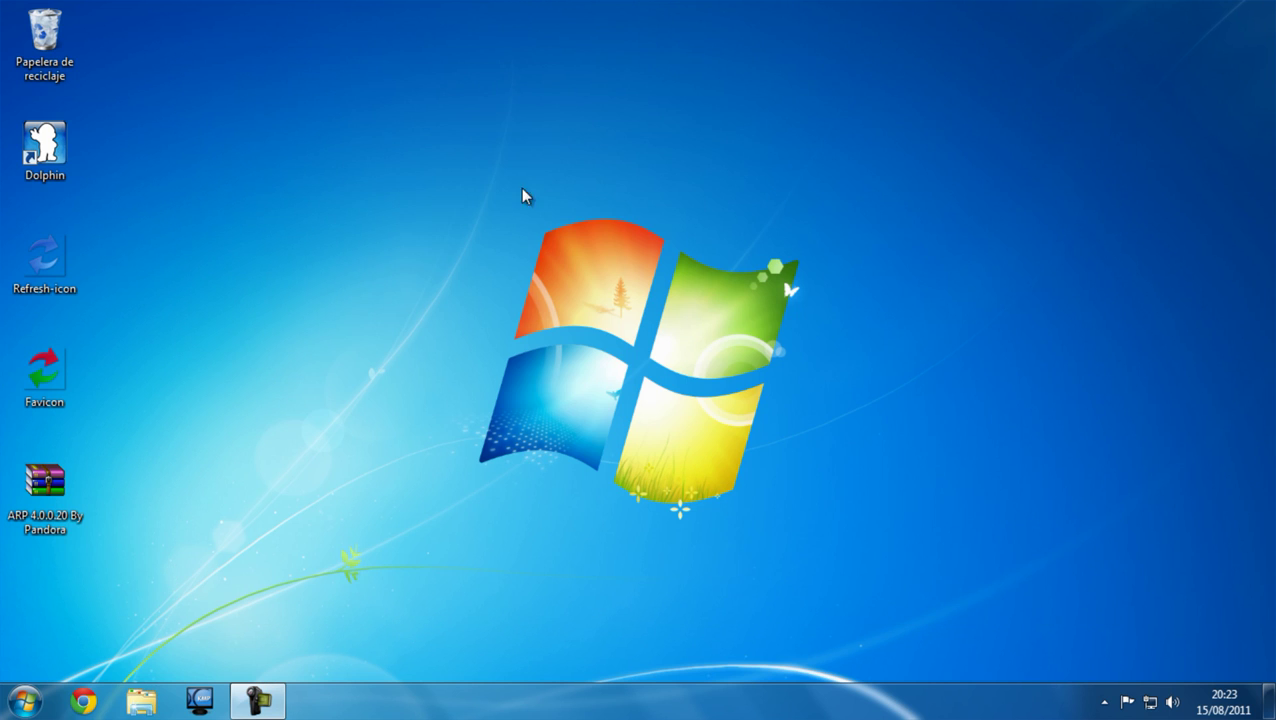
left_click_drag(383, 197, 884, 656)
left_click_drag(379, 139, 913, 612)
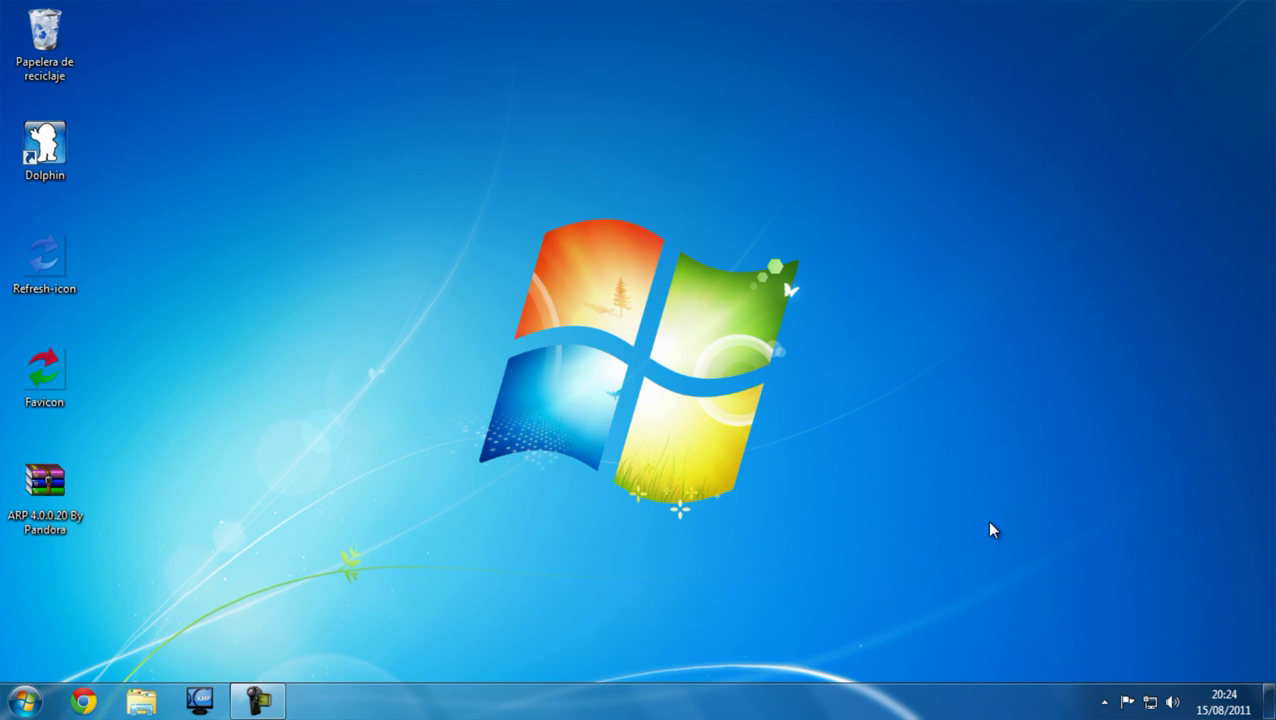
left_click_drag(478, 140, 845, 580)
left_click_drag(362, 163, 882, 592)
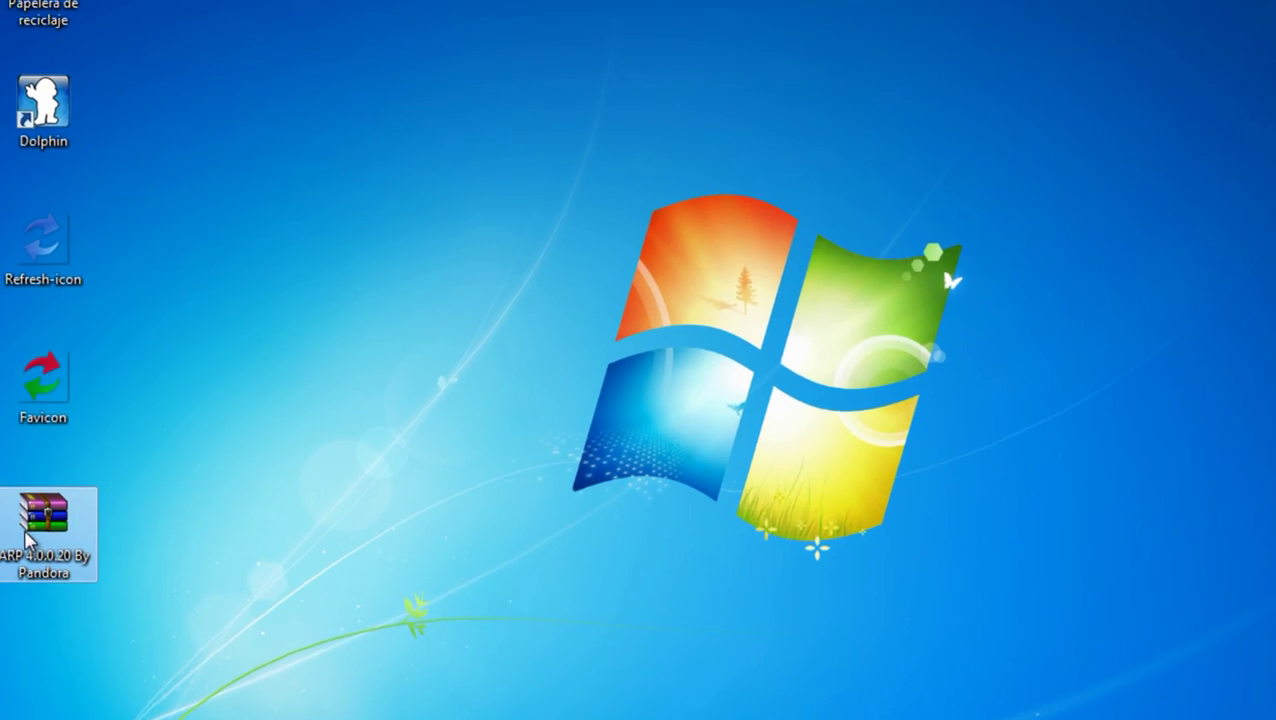
Step: Extract the ARP 4.0.0.20 archive directly onto the desktop, entering the archive password
right_click(27, 540)
mouse_move(170, 223)
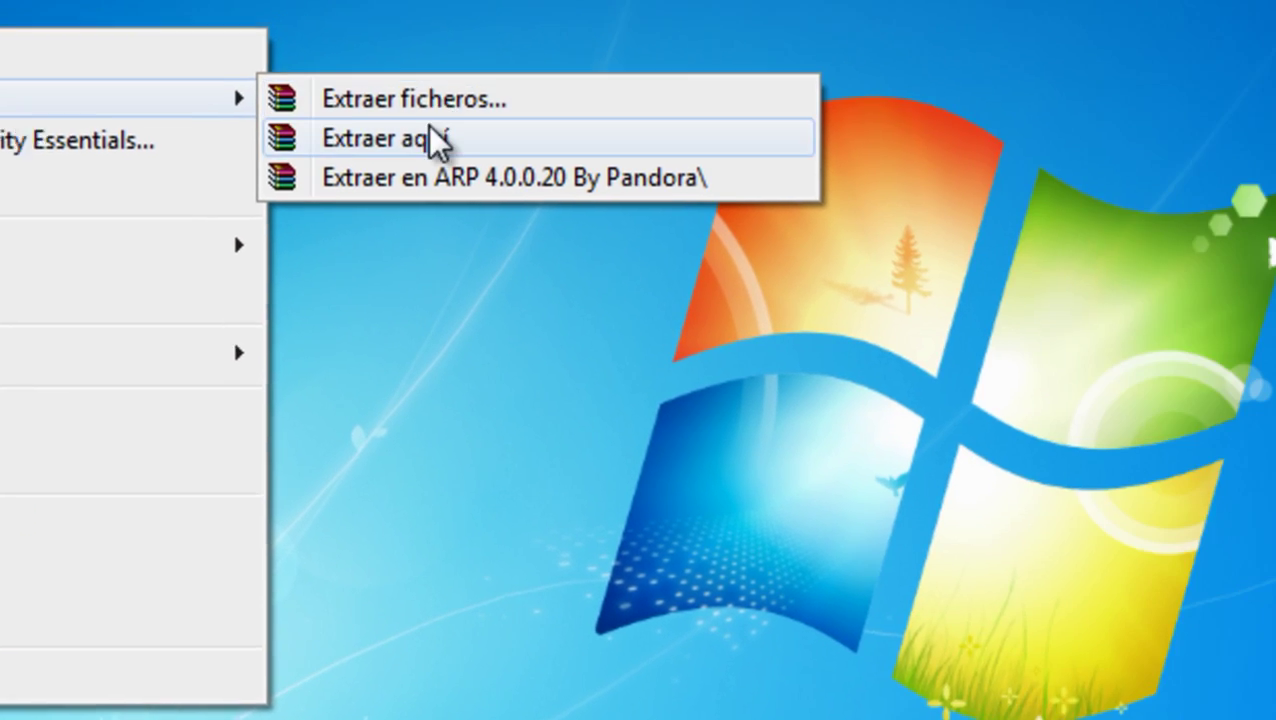
left_click(437, 143)
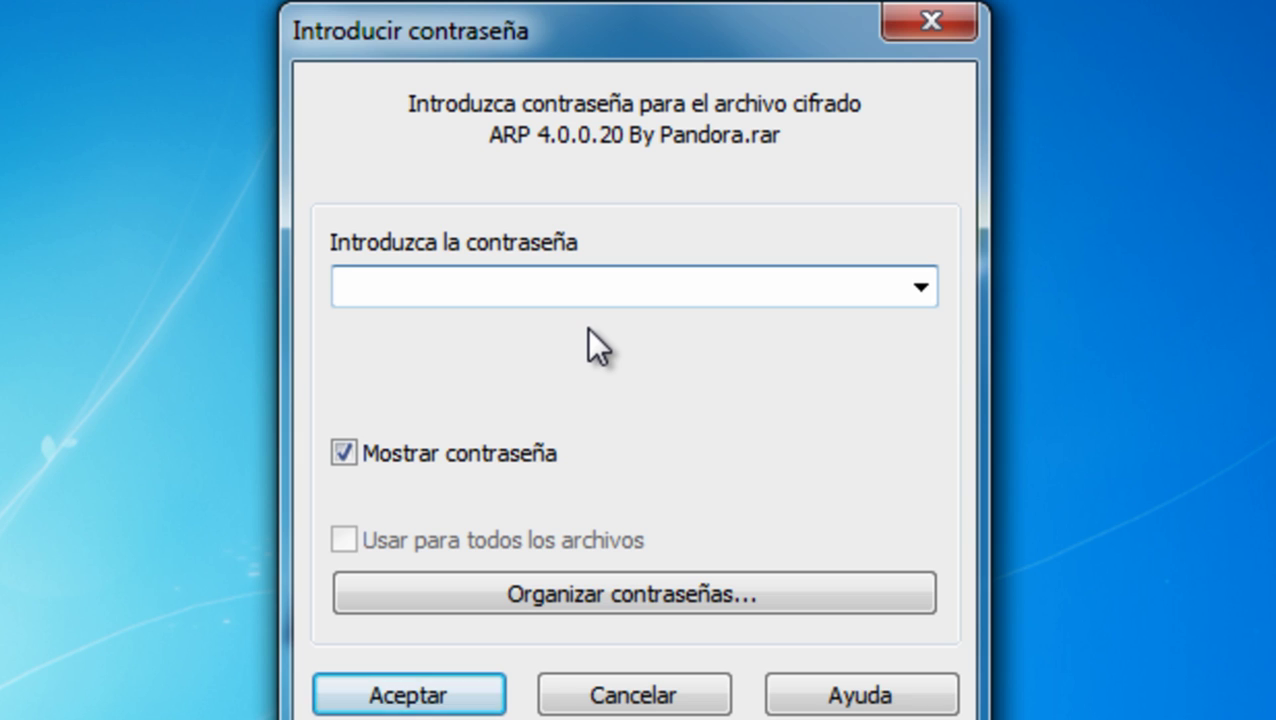
type("http:/")
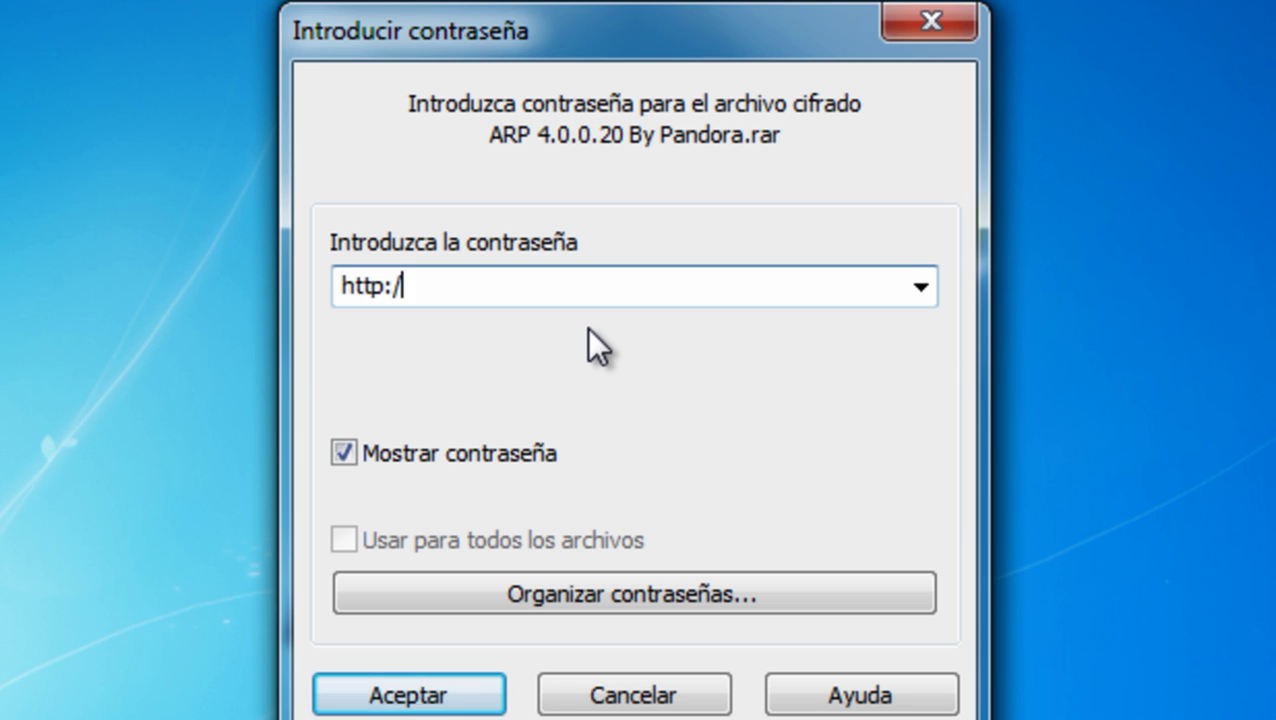
type("/upan")
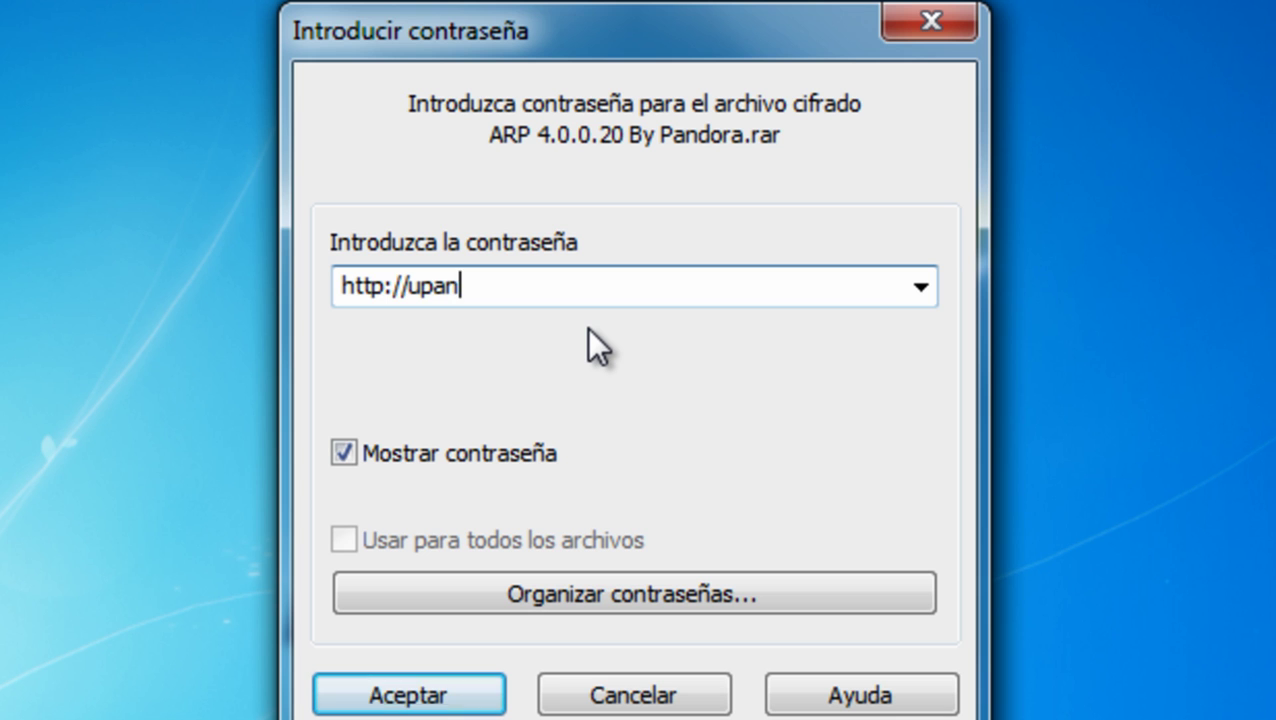
type("ddownload")
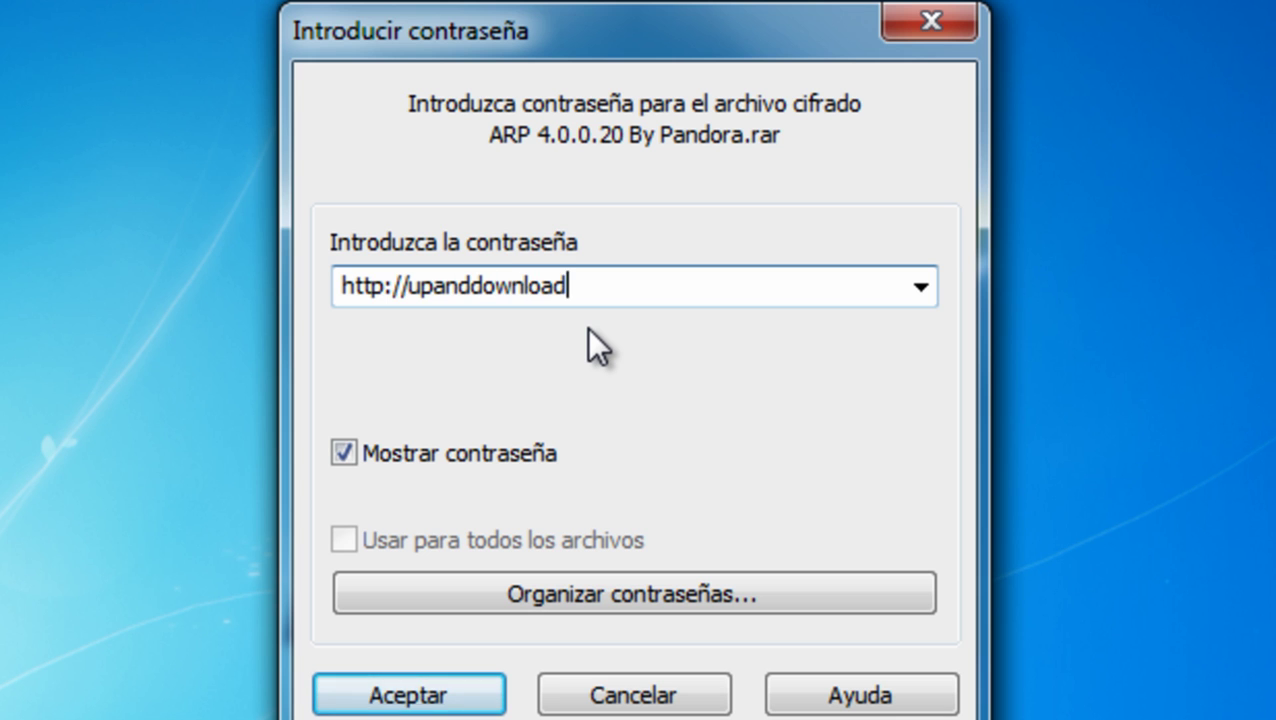
type("ers.tk/")
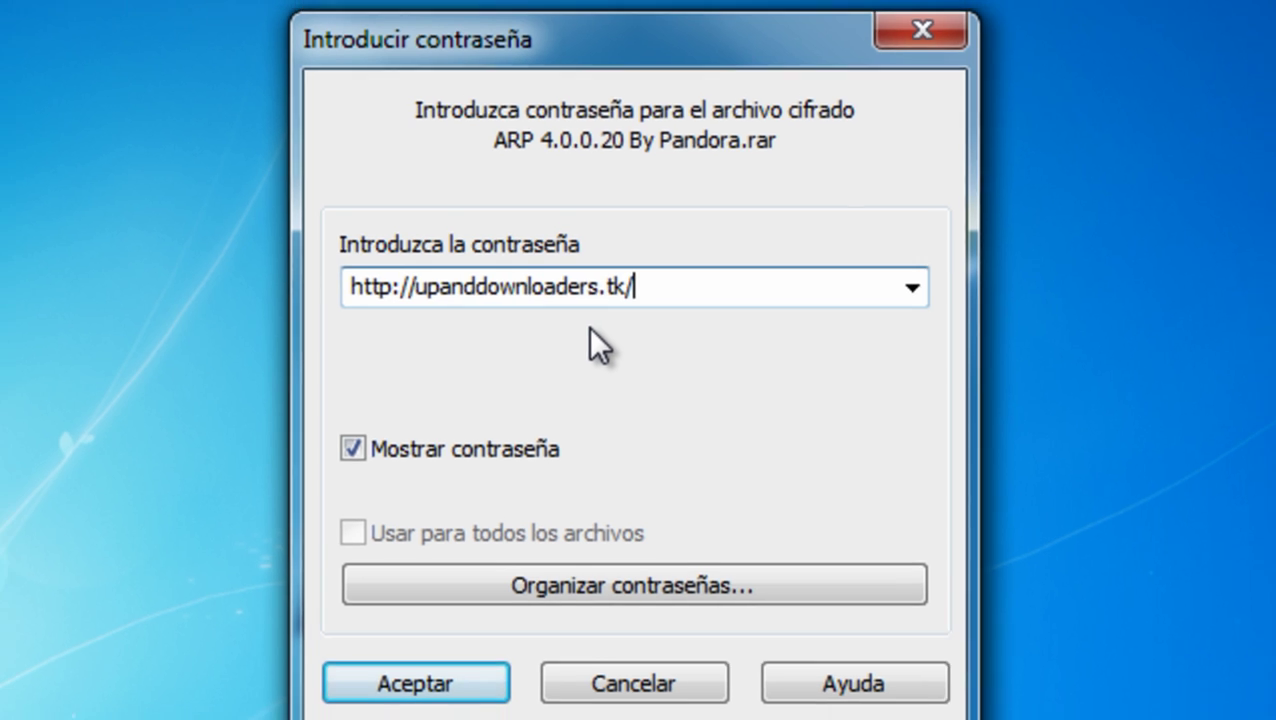
key("Return")
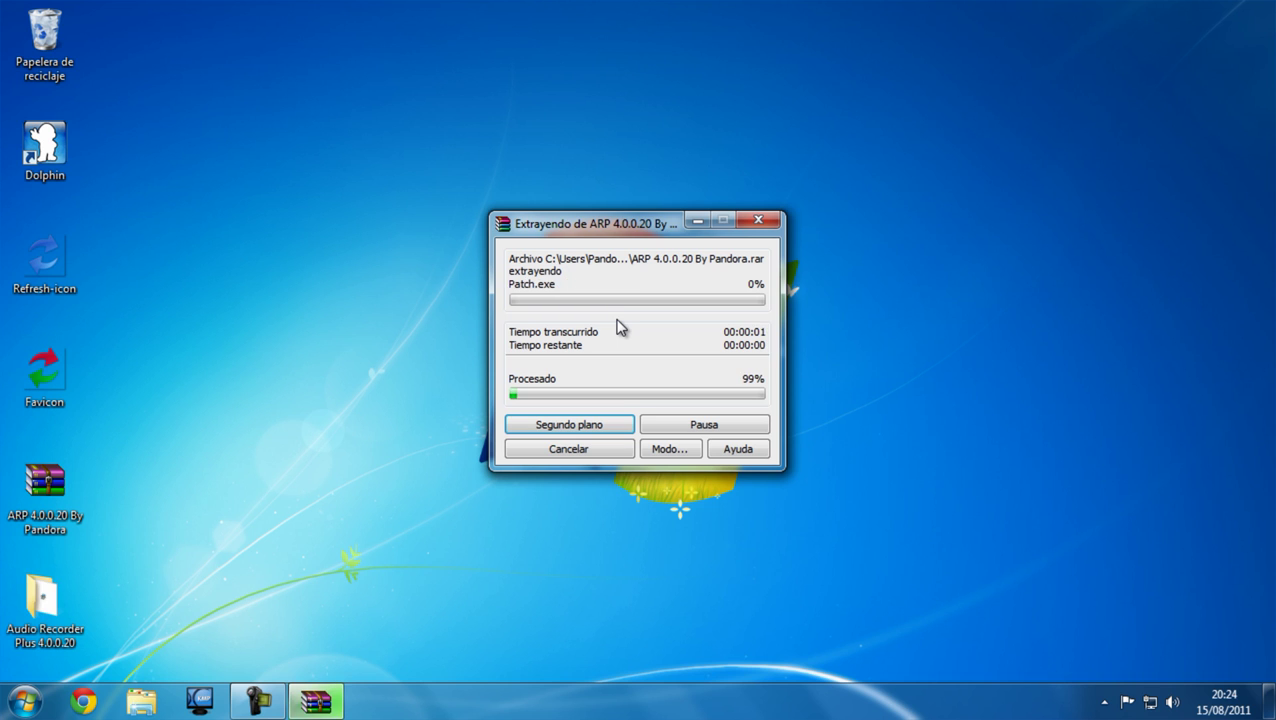
Step: Open the extracted Audio Recorder Plus 4.0.0.20 folder and select the Patch application
double_click(80, 627)
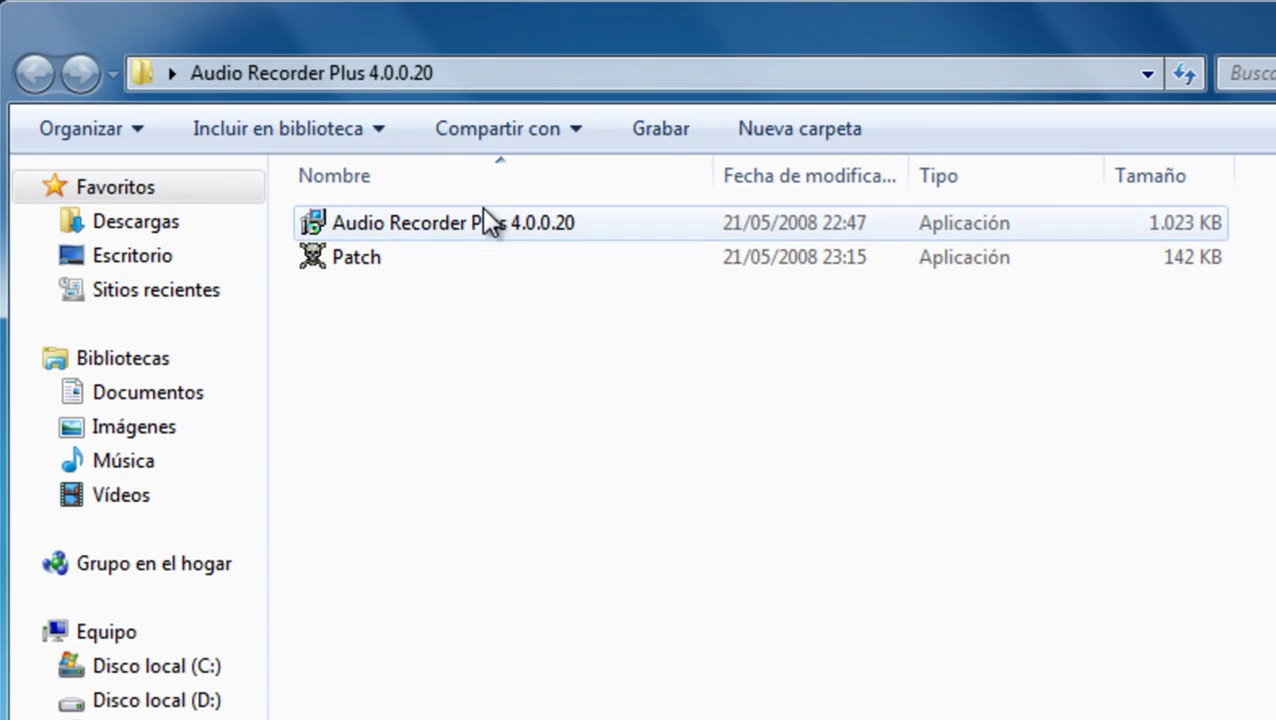
left_click(484, 222)
left_click(505, 292)
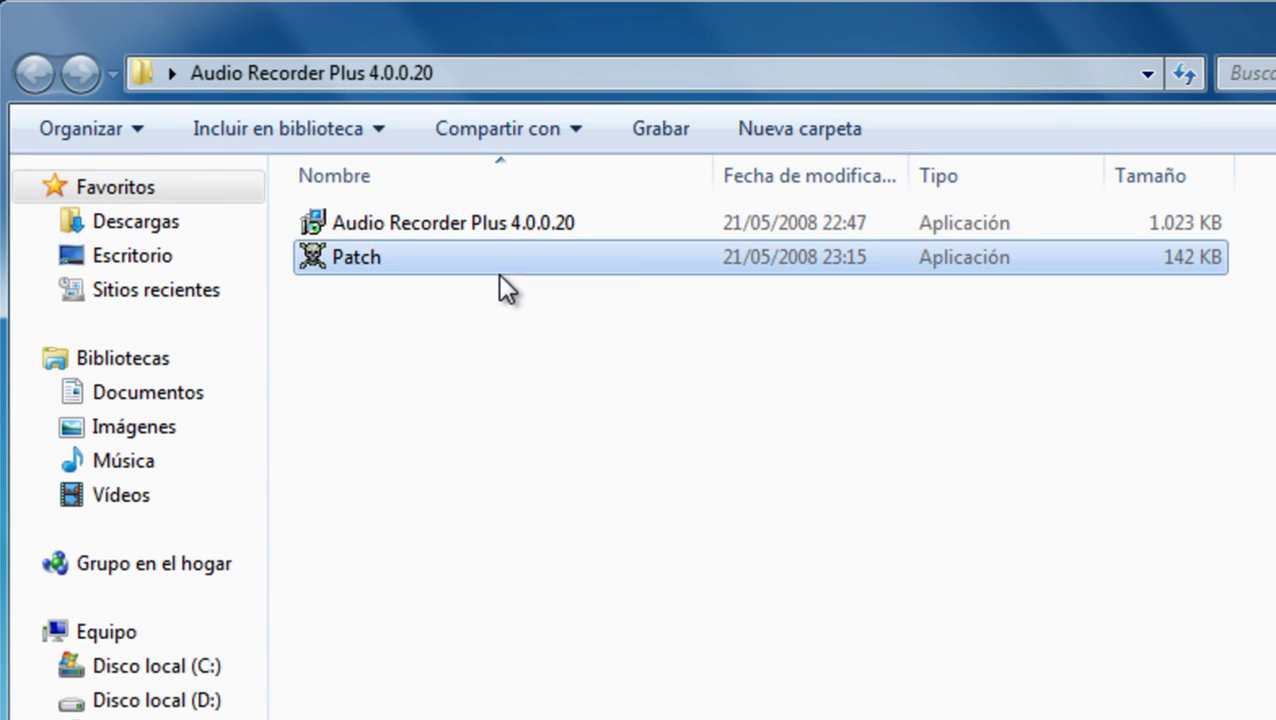
left_click(493, 212)
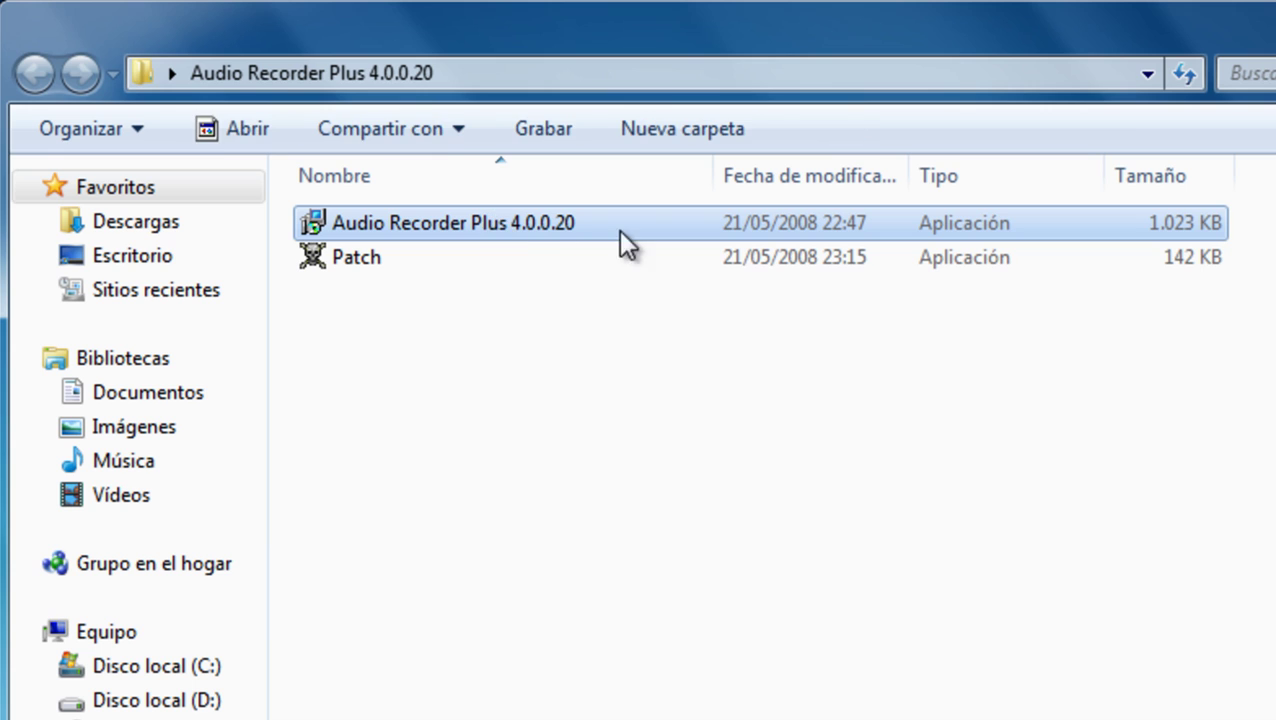
left_click(564, 287)
left_click(547, 262)
right_click(545, 258)
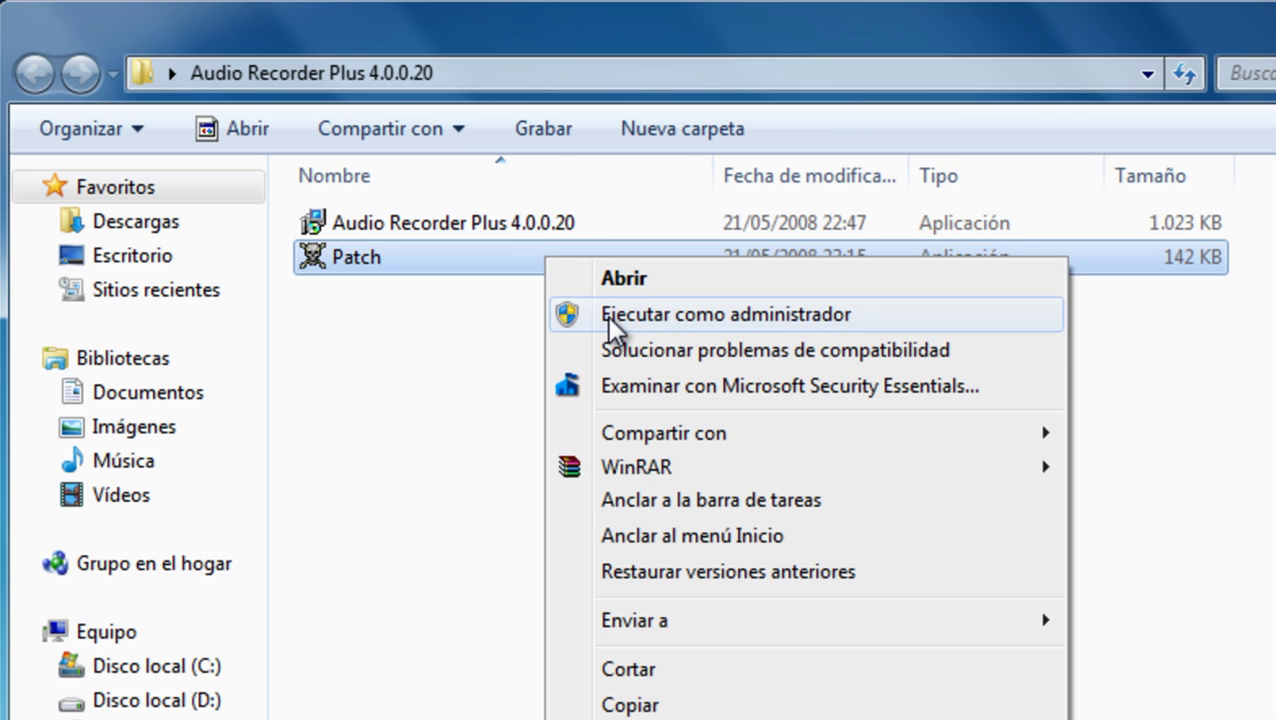
left_click(607, 316)
right_click(501, 269)
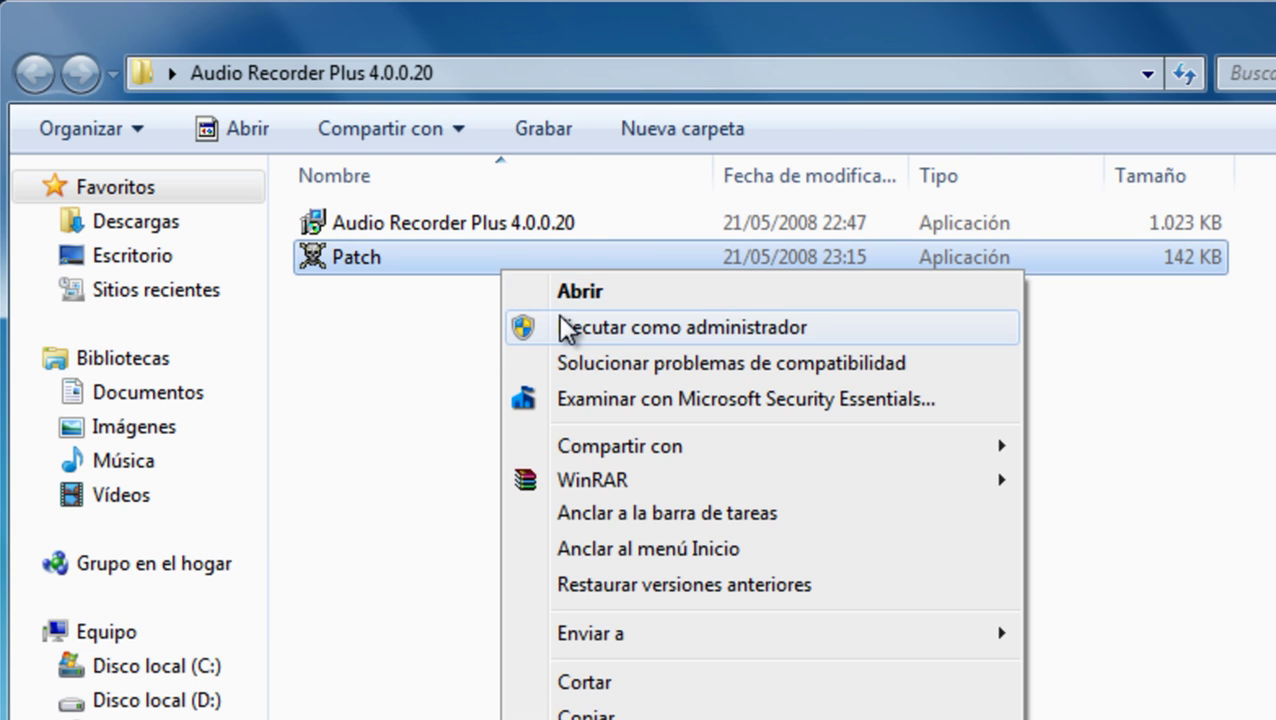
left_click(637, 332)
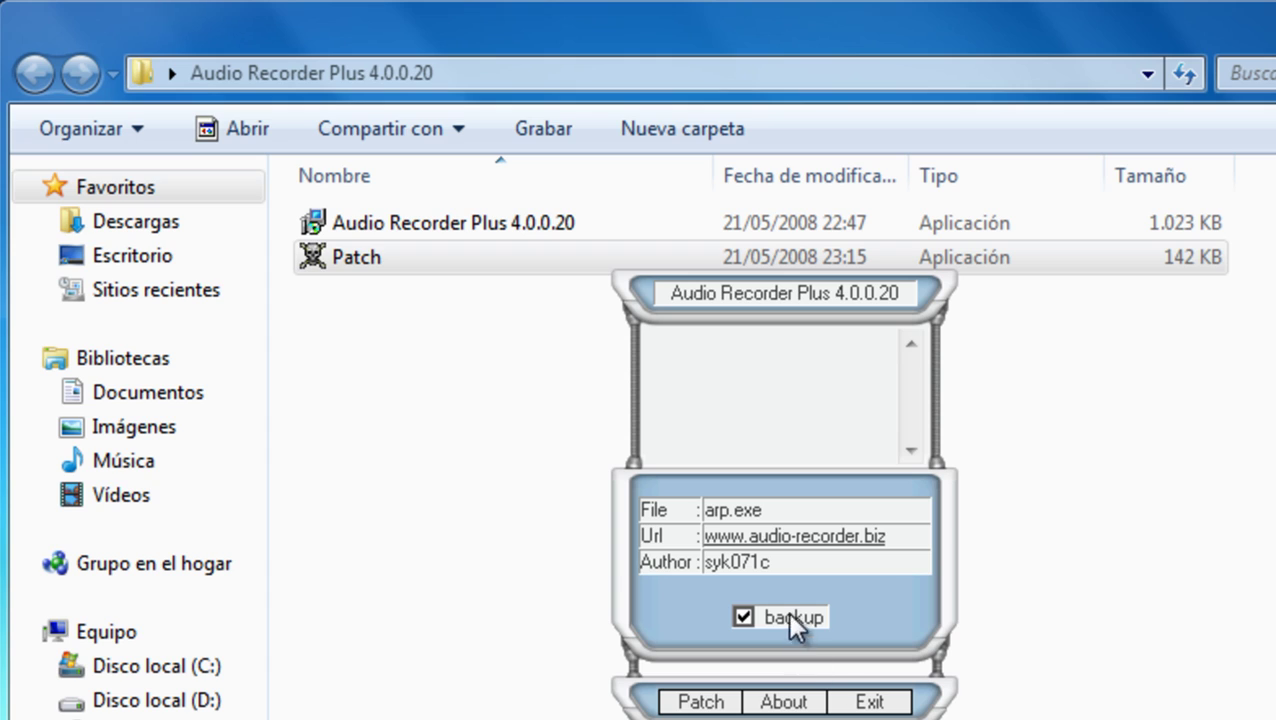
left_click(742, 619)
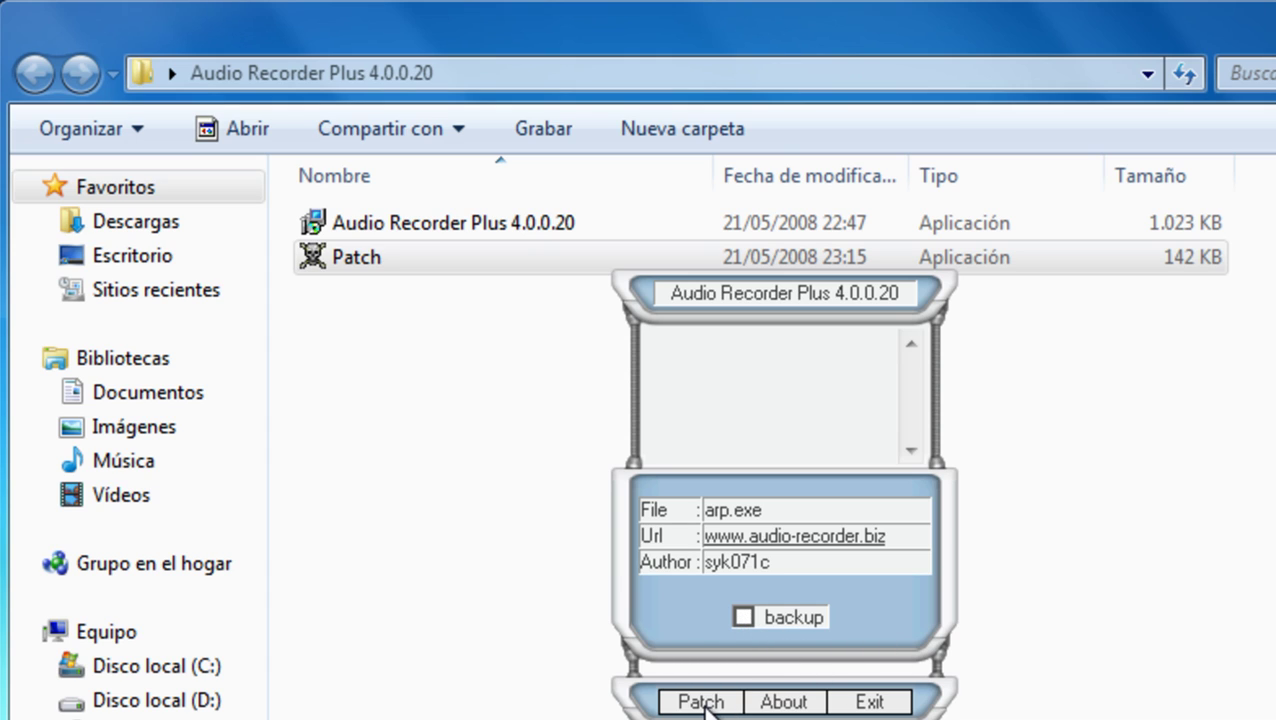
left_click(889, 702)
Step: Copy the Patch application from the extracted Audio Recorder Plus 4.0.0.20 folder
left_click(546, 280)
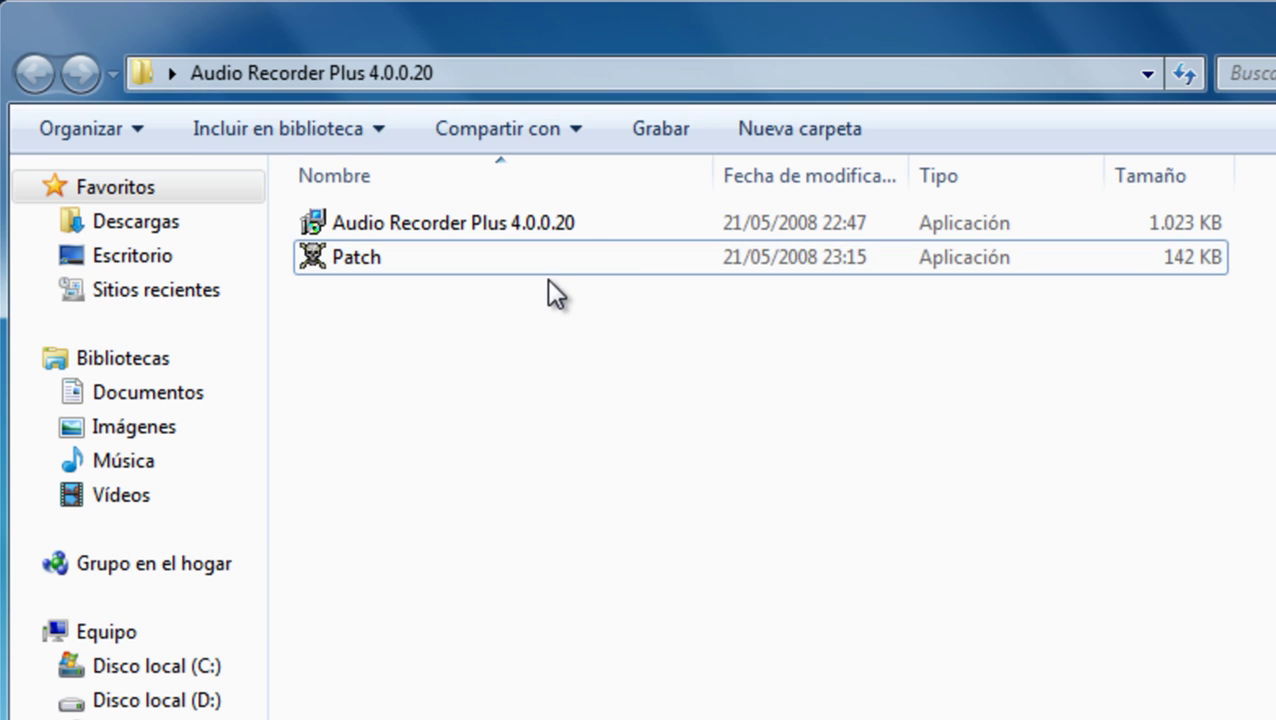
left_click(546, 265)
right_click(546, 261)
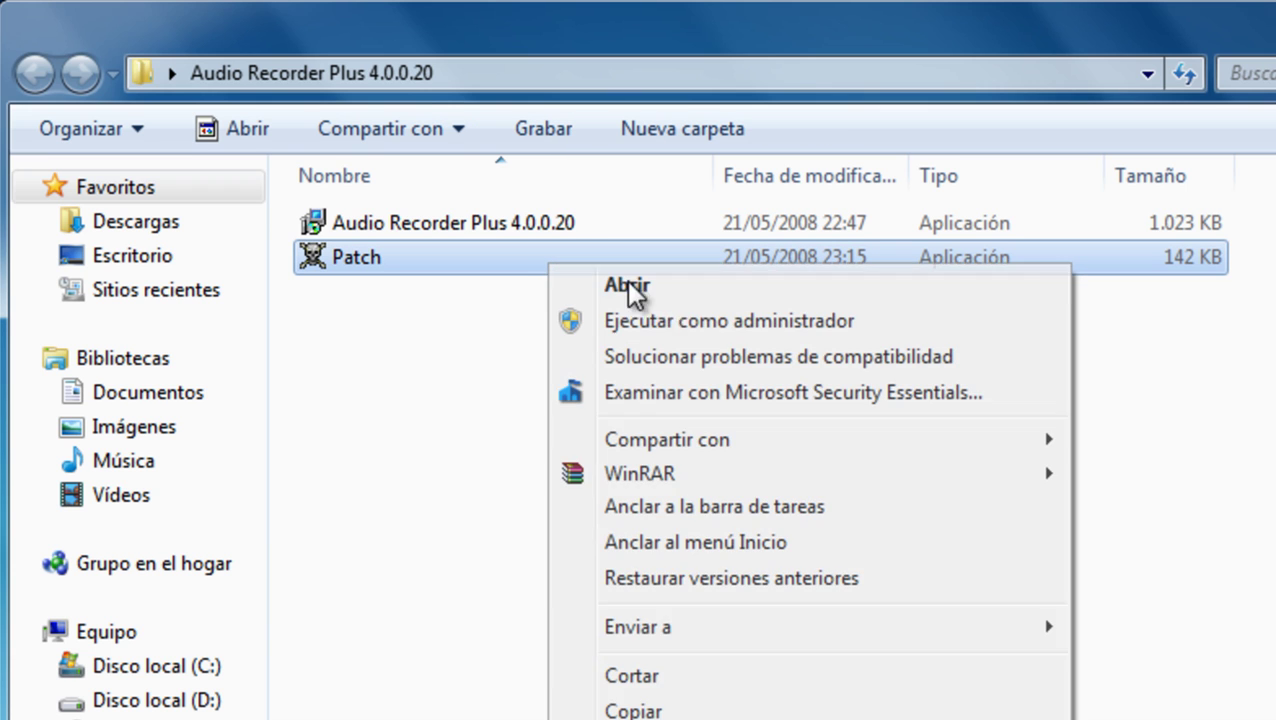
left_click(640, 709)
Step: Paste the copied Patch file into the Audio Recorder Plus folder under Archivos de programa on Disco local (C:)
key("super")
left_click(258, 516)
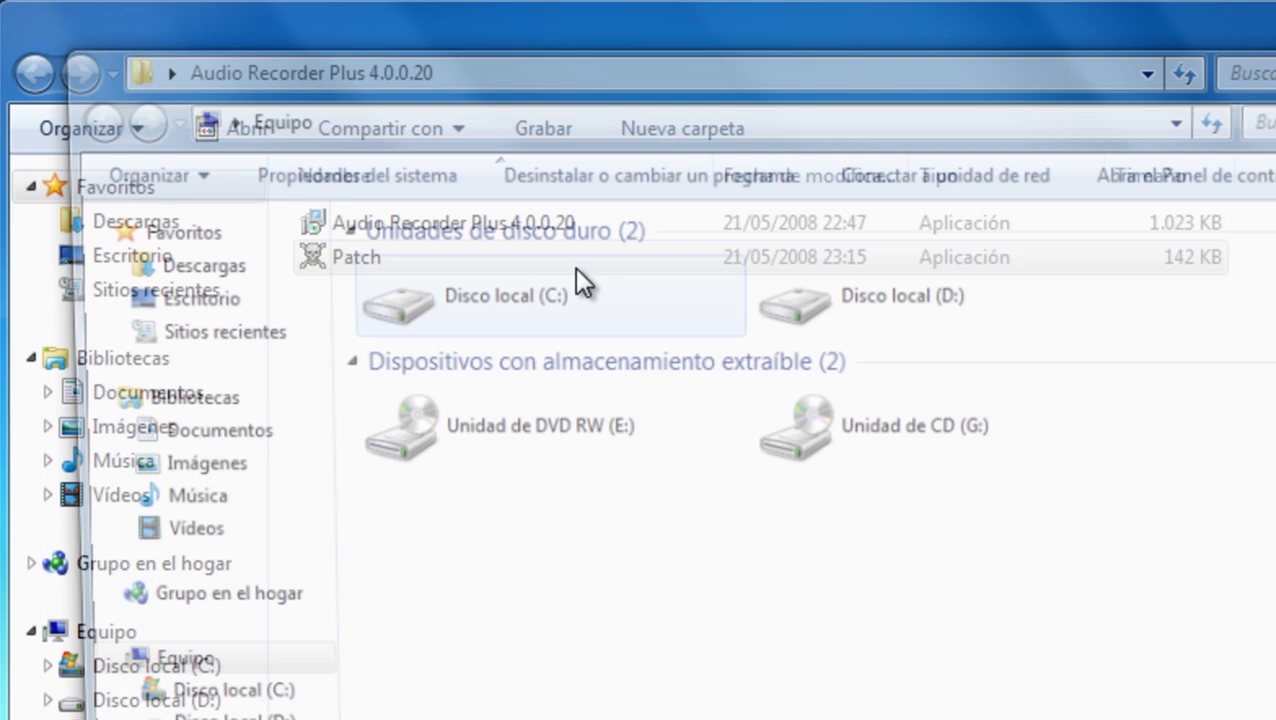
double_click(507, 313)
double_click(478, 262)
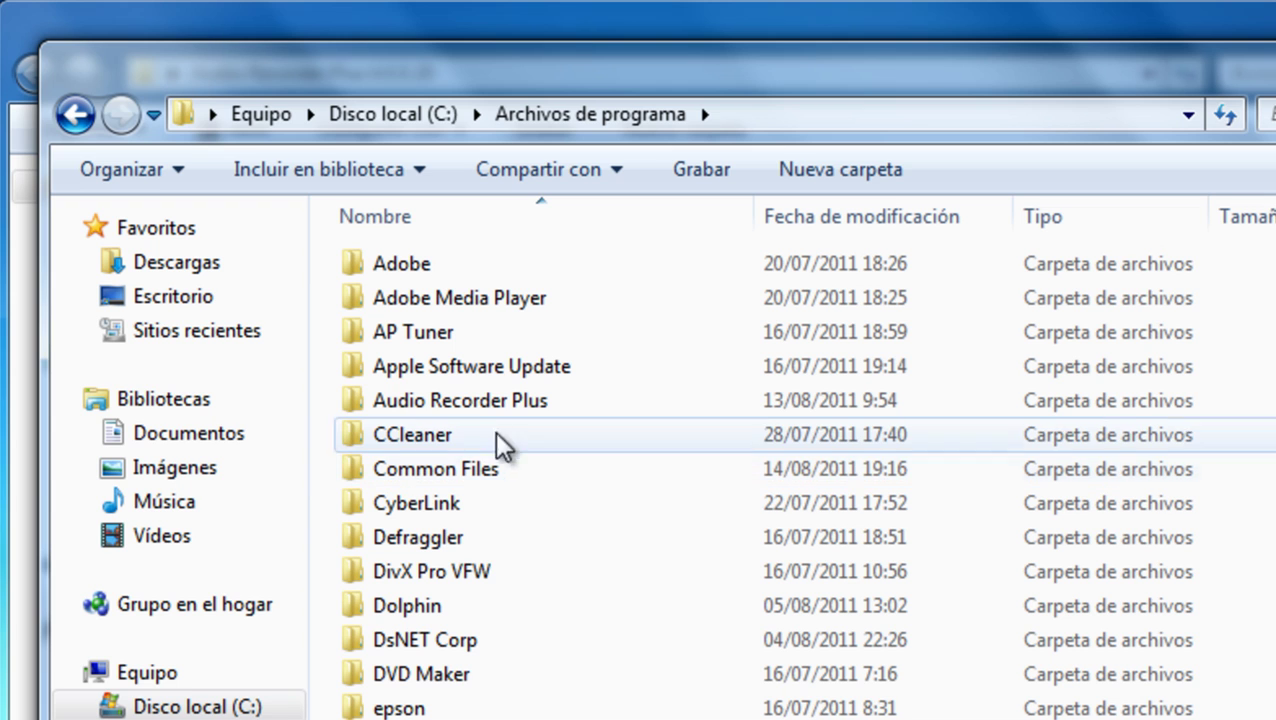
double_click(582, 400)
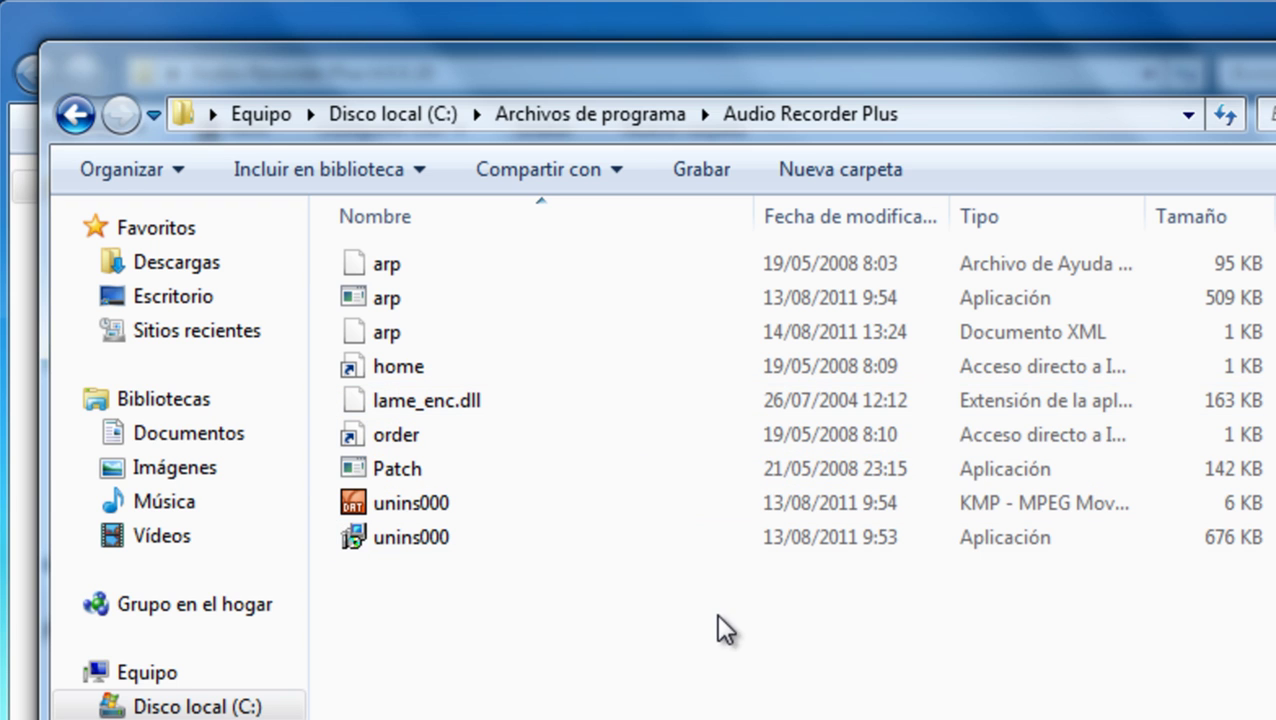
right_click(627, 612)
left_click(758, 342)
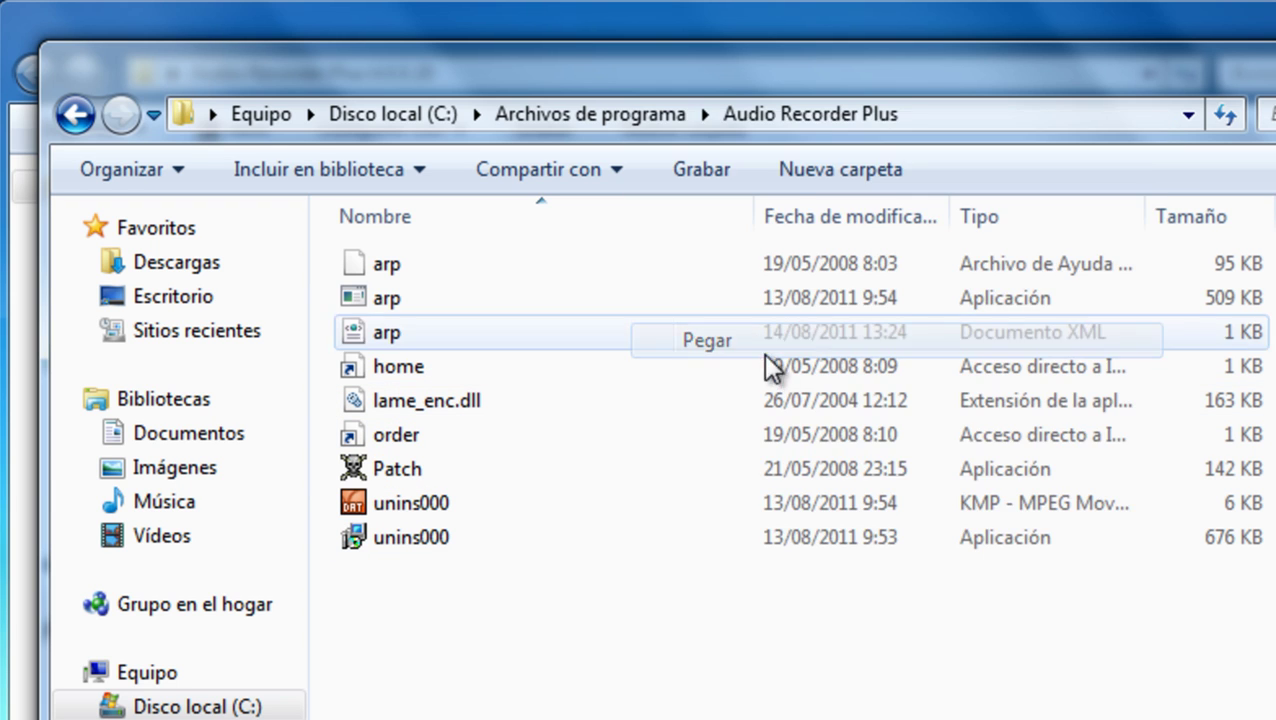
Step: Run Patch as administrator from the Audio Recorder Plus installation folder
left_click(648, 355)
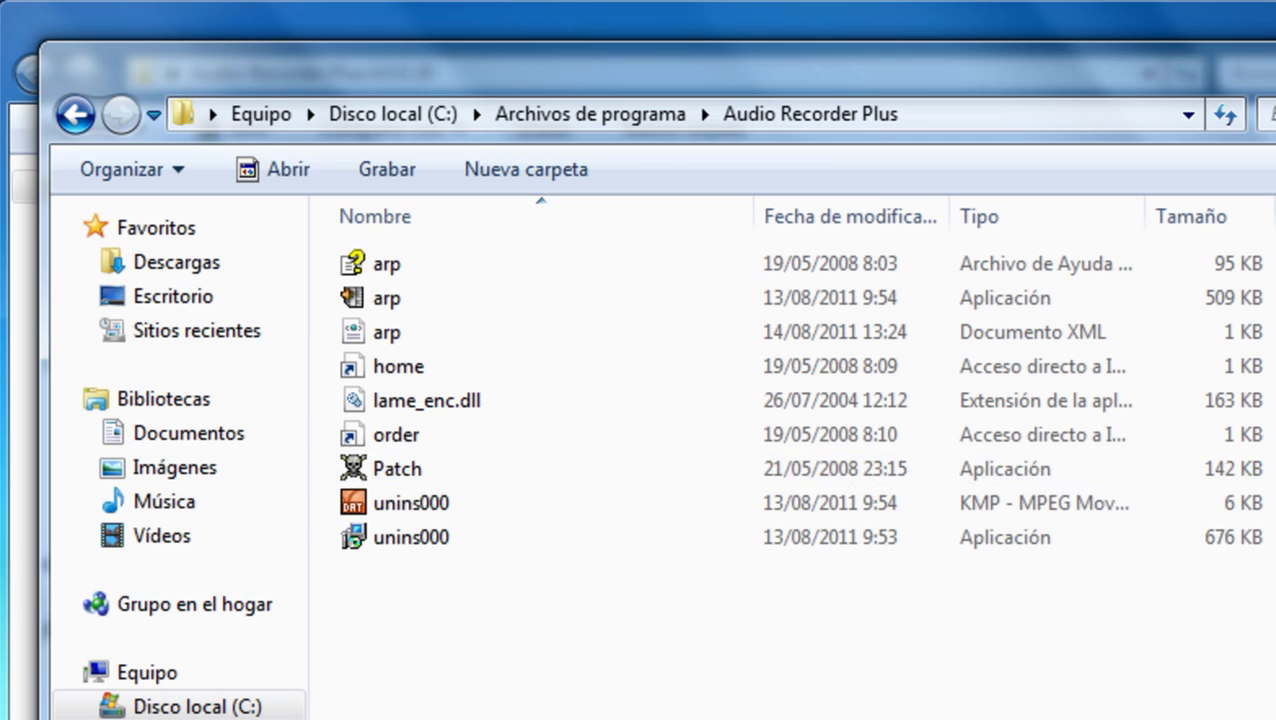
right_click(483, 463)
left_click(563, 515)
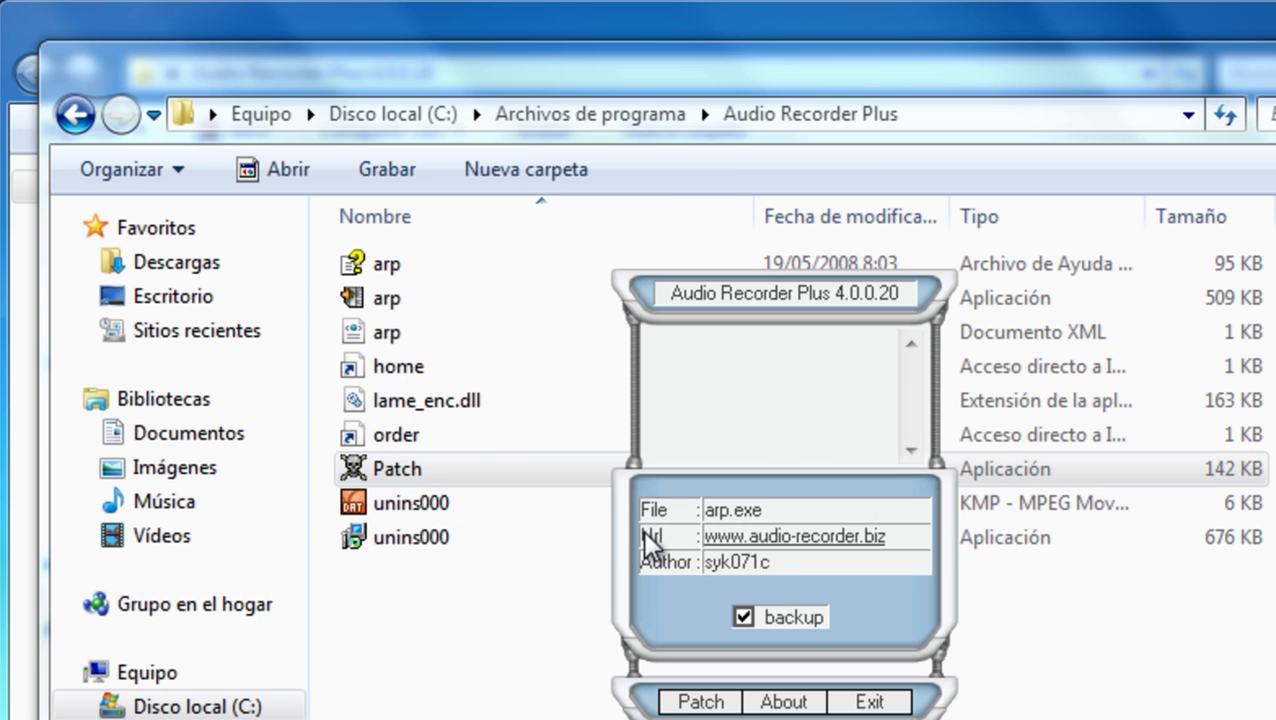
Step: Turn off the backup option in the Audio Recorder Plus 4.0.0.20 patcher and exit it
left_click(744, 617)
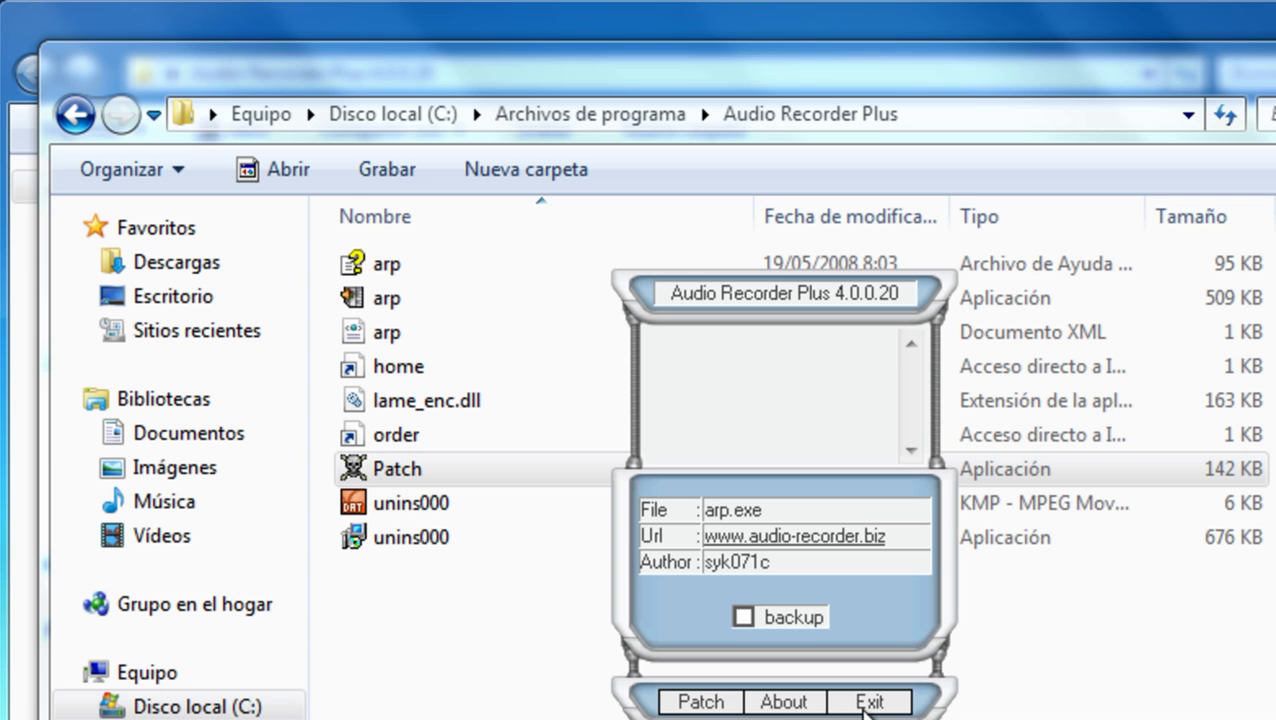
left_click(866, 703)
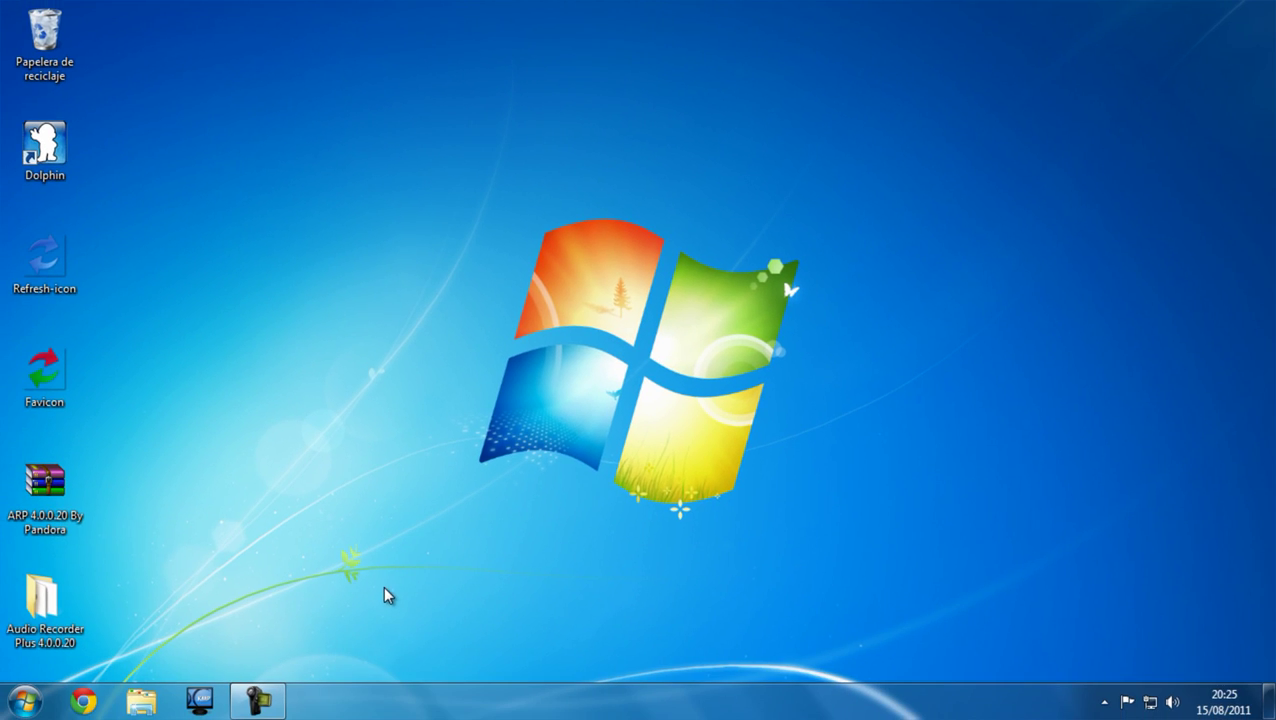
left_click_drag(476, 476, 737, 598)
mouse_move(390, 124)
left_mouse_down()
mouse_move(891, 607)
mouse_move(630, 442)
mouse_move(414, 176)
mouse_move(402, 128)
mouse_move(783, 533)
mouse_move(867, 595)
left_mouse_up()
left_click_drag(357, 132, 910, 574)
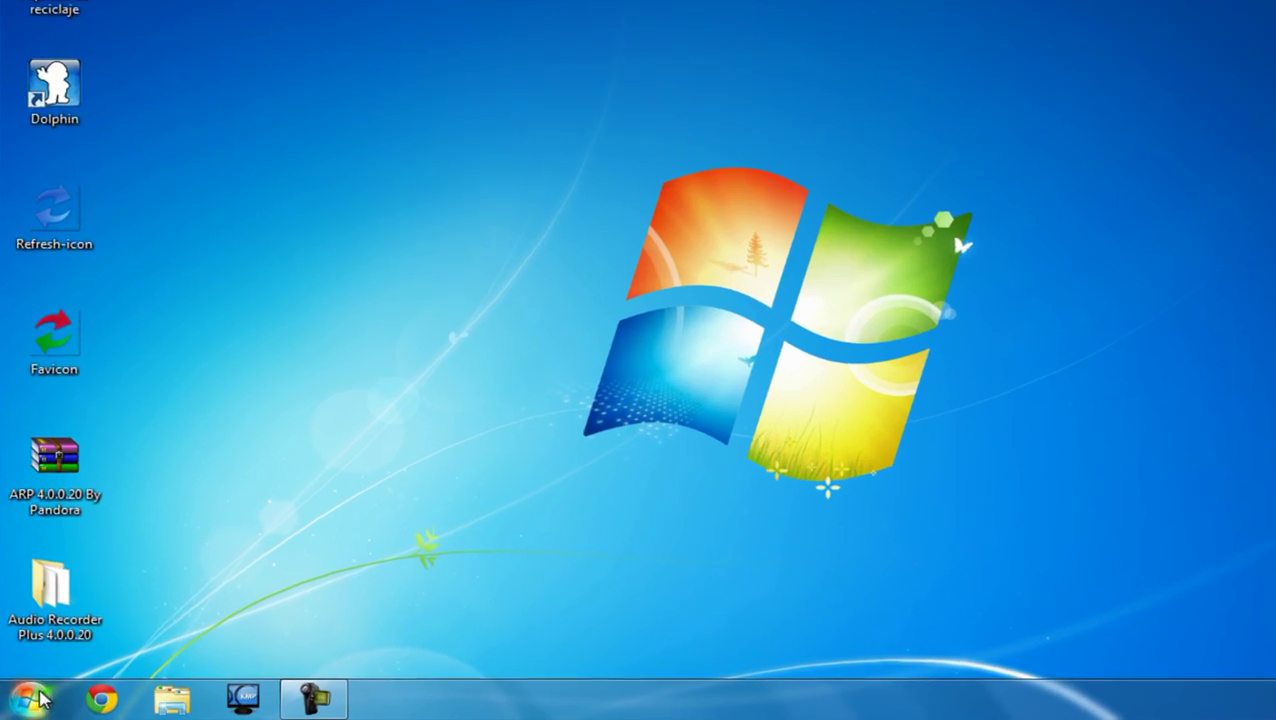
Step: Open the Sonido settings under Hardware y sonido in Panel de control and show the Grabar devices
left_click(24, 701)
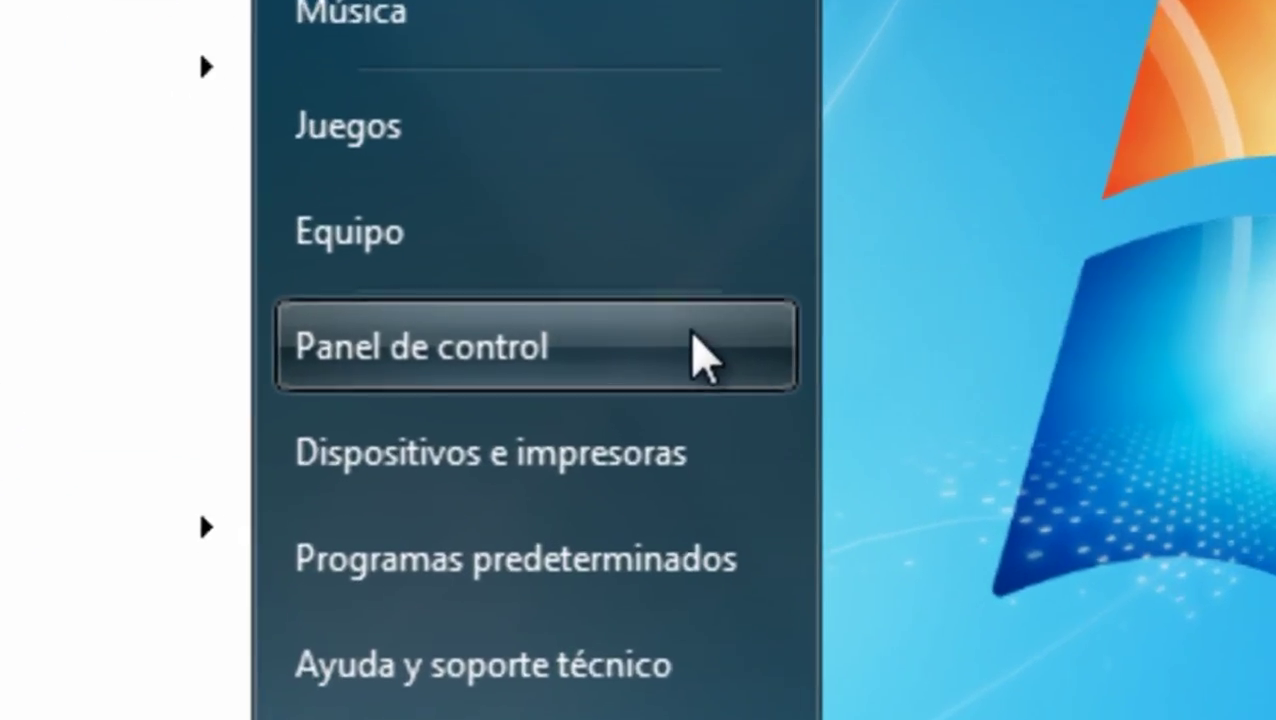
left_click(515, 333)
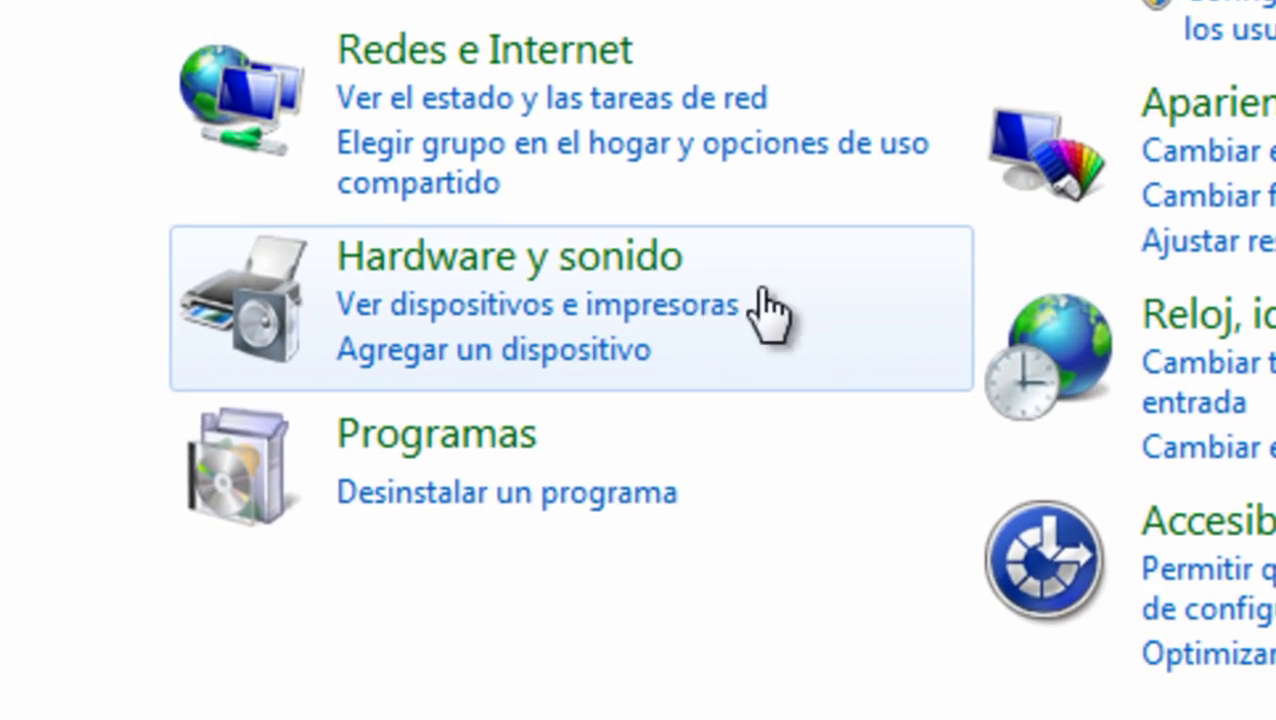
left_click(382, 468)
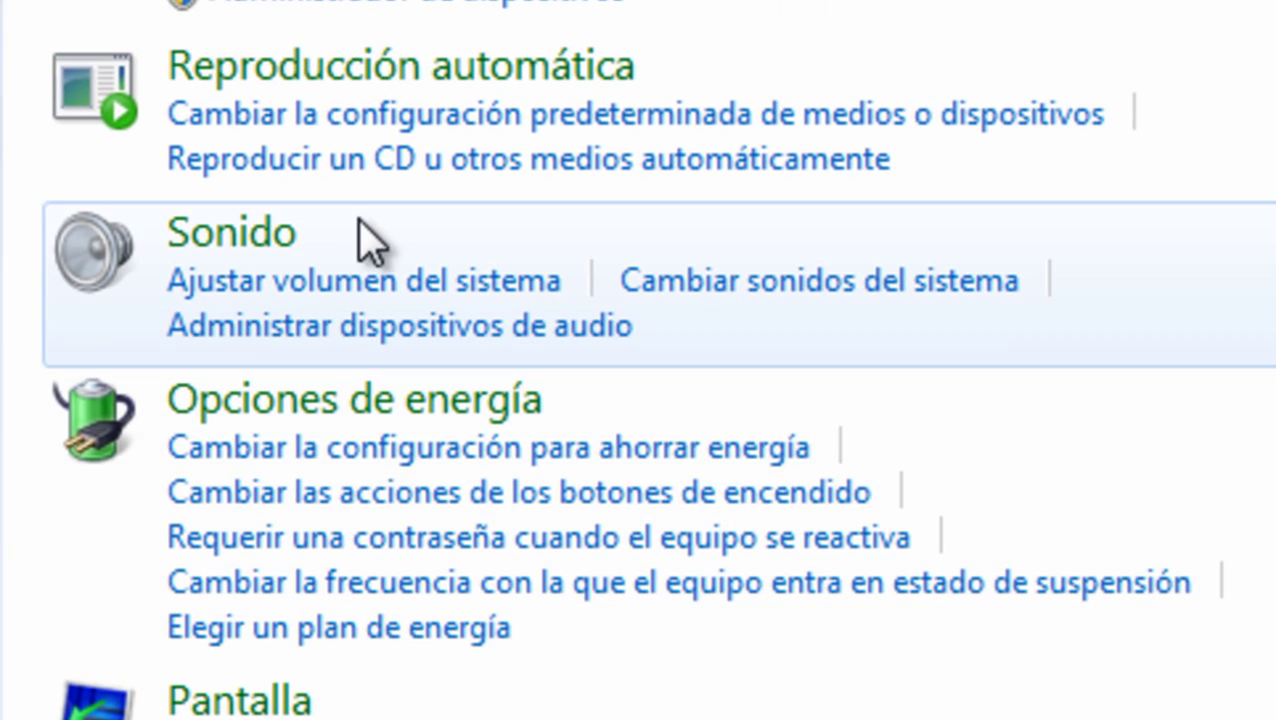
left_click(260, 235)
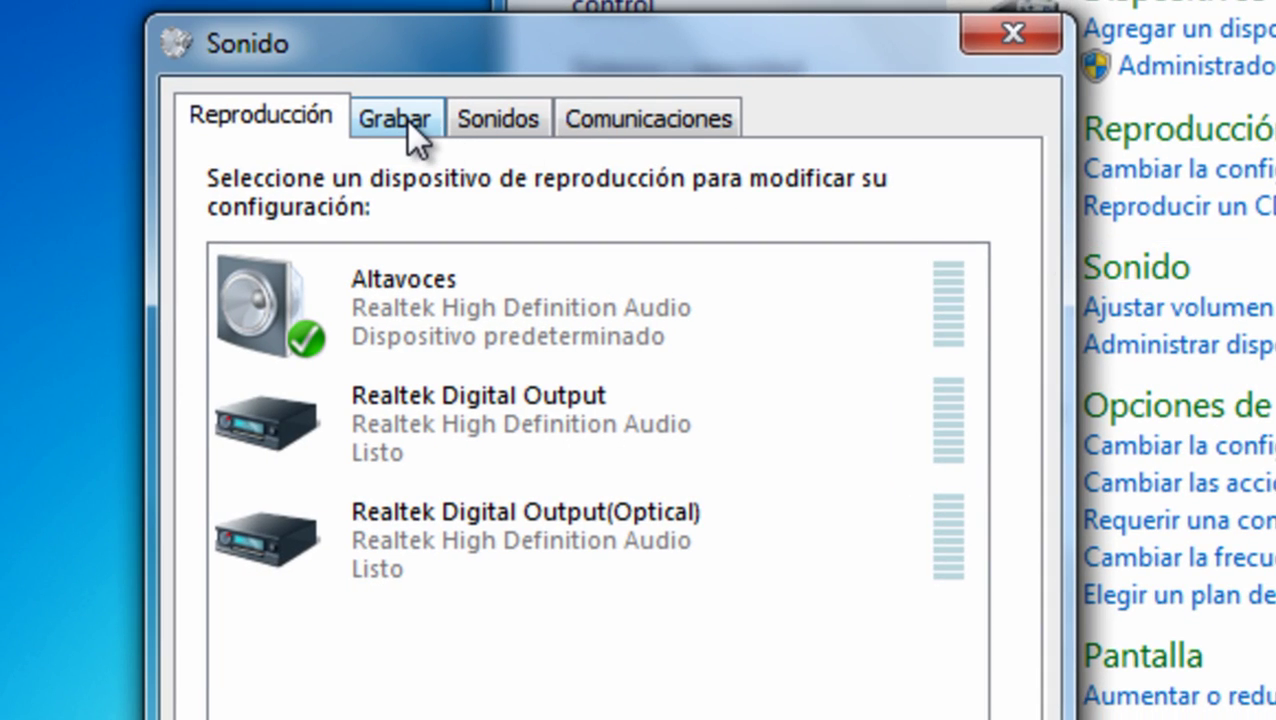
left_click(402, 115)
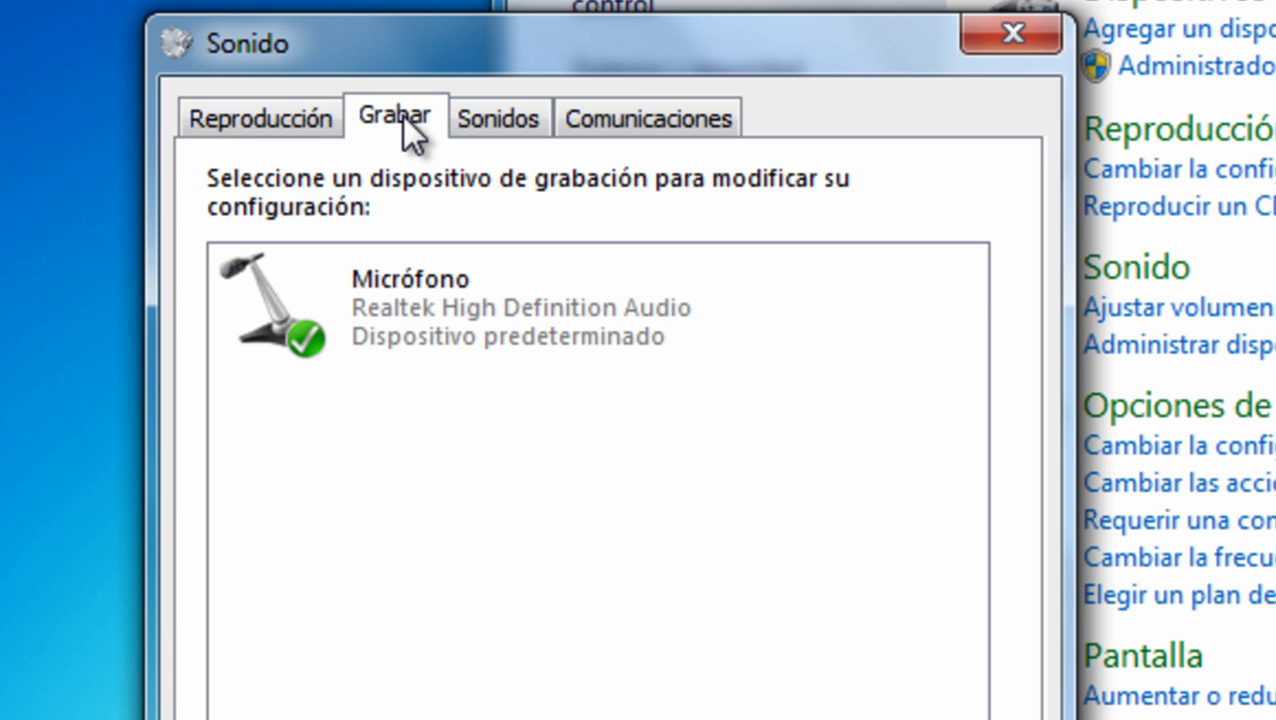
left_click_drag(482, 58, 1073, 60)
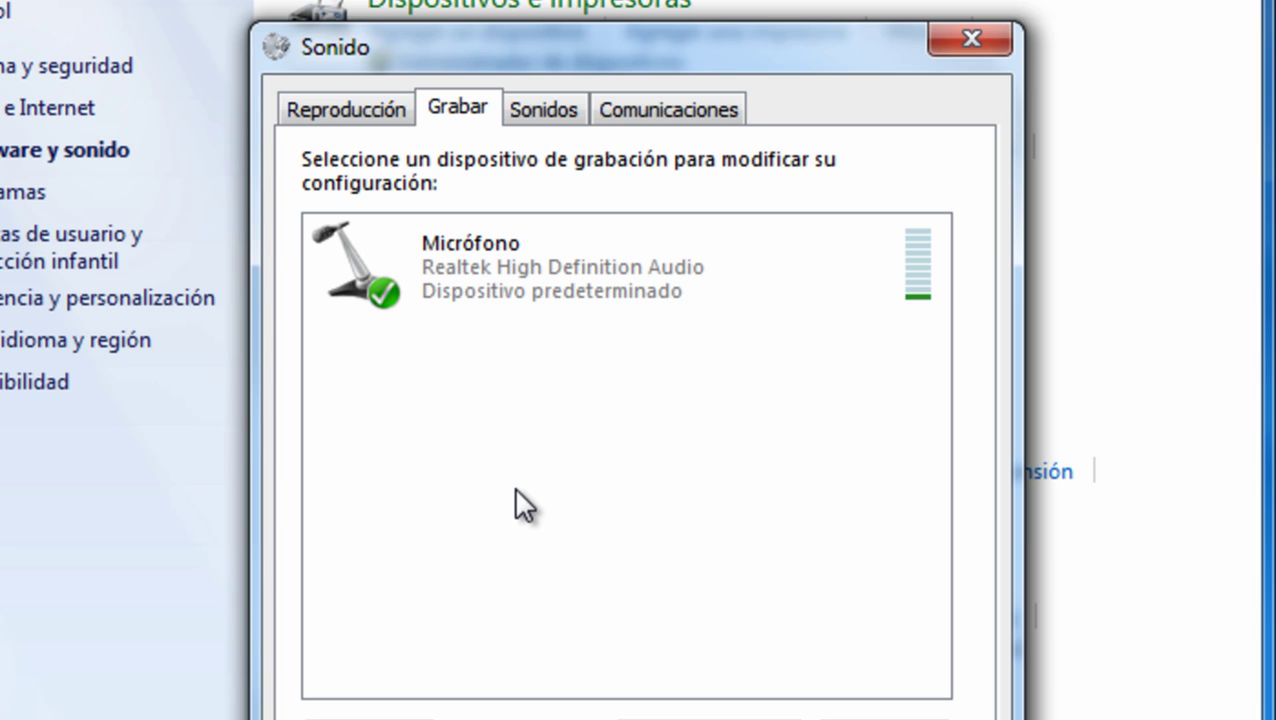
Step: Show both disabled and disconnected devices in the list of recording devices
right_click(583, 500)
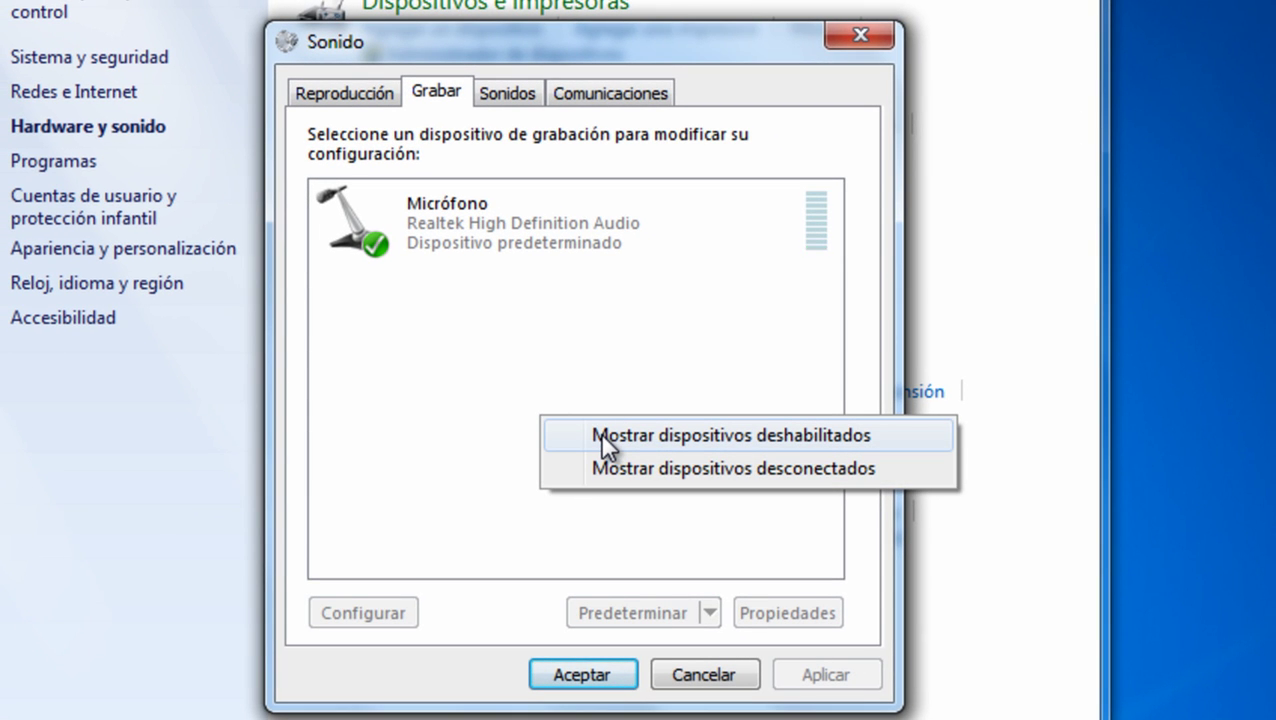
left_click(599, 432)
right_click(503, 393)
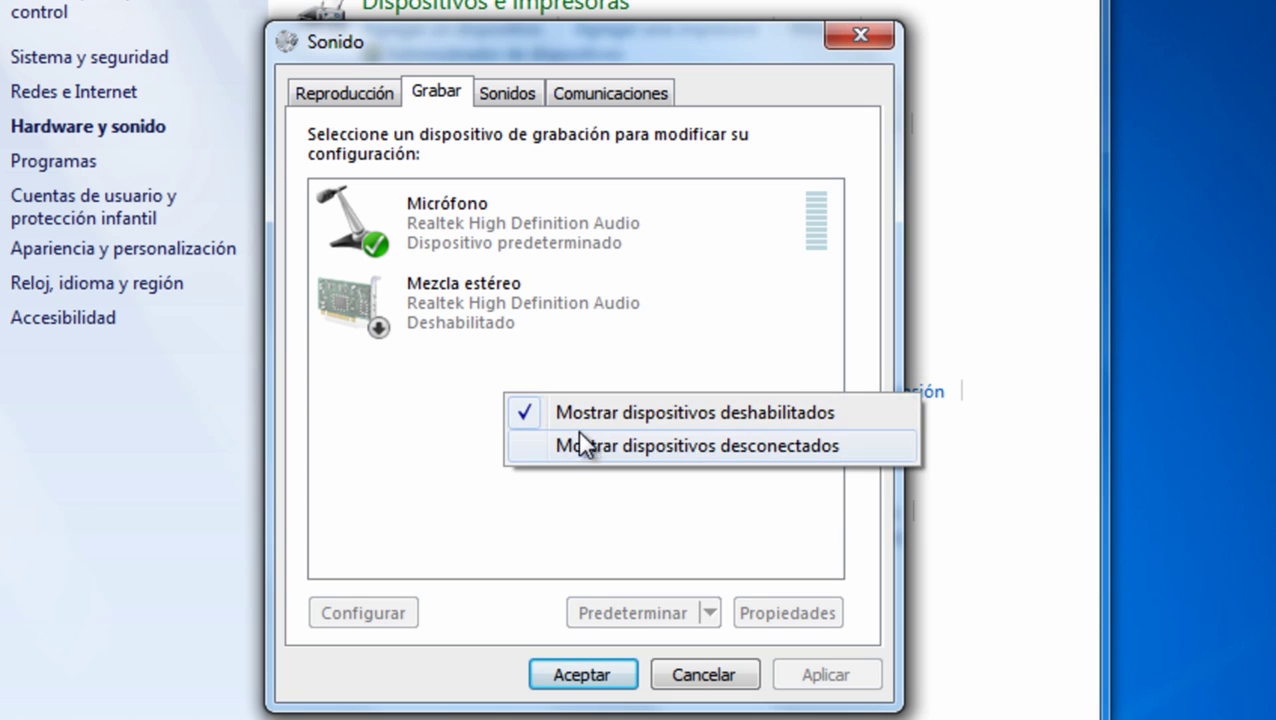
left_click(577, 435)
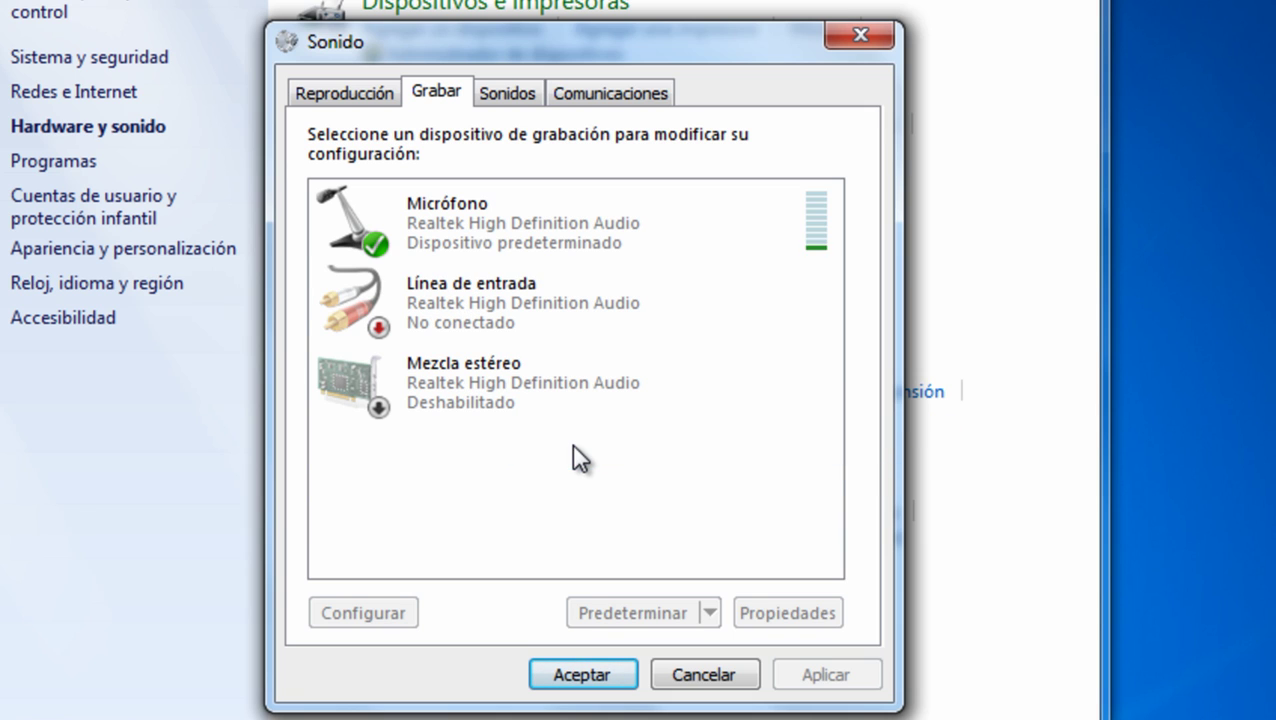
Step: Enable the Mezcla estéreo recording device and accept the Sonido settings
left_click(556, 404)
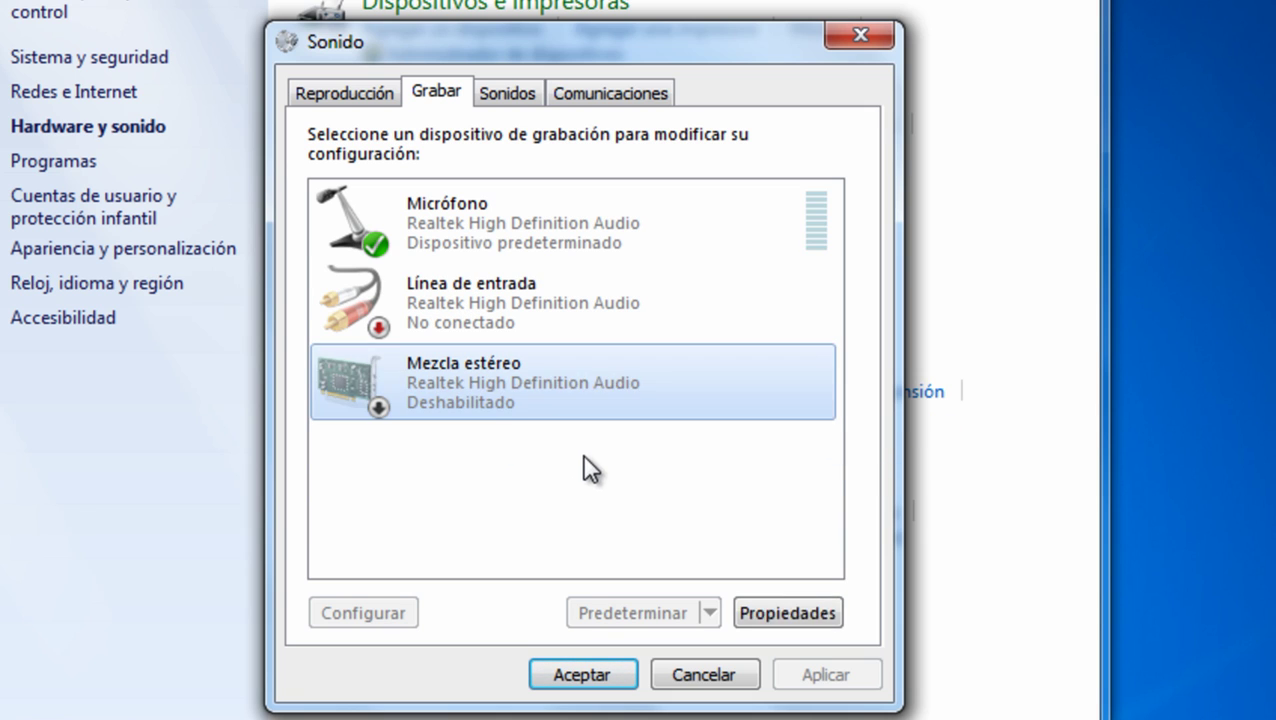
left_click(545, 403)
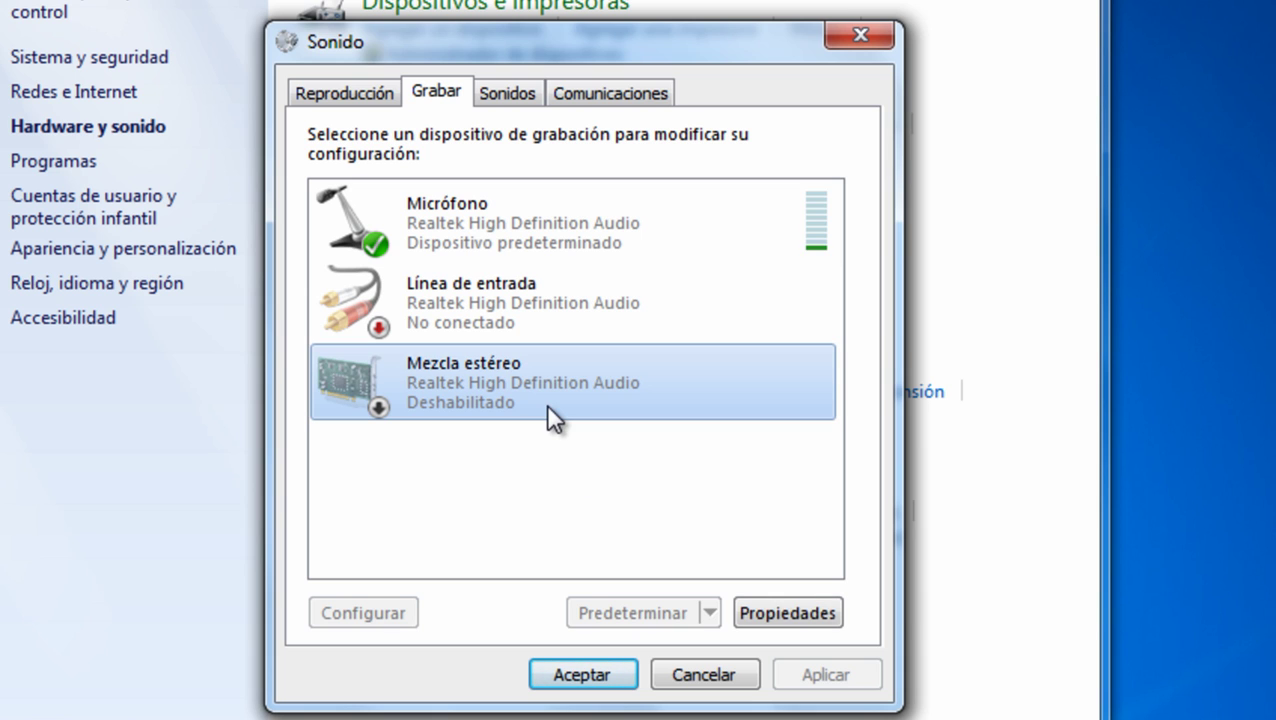
right_click(543, 396)
left_click(575, 413)
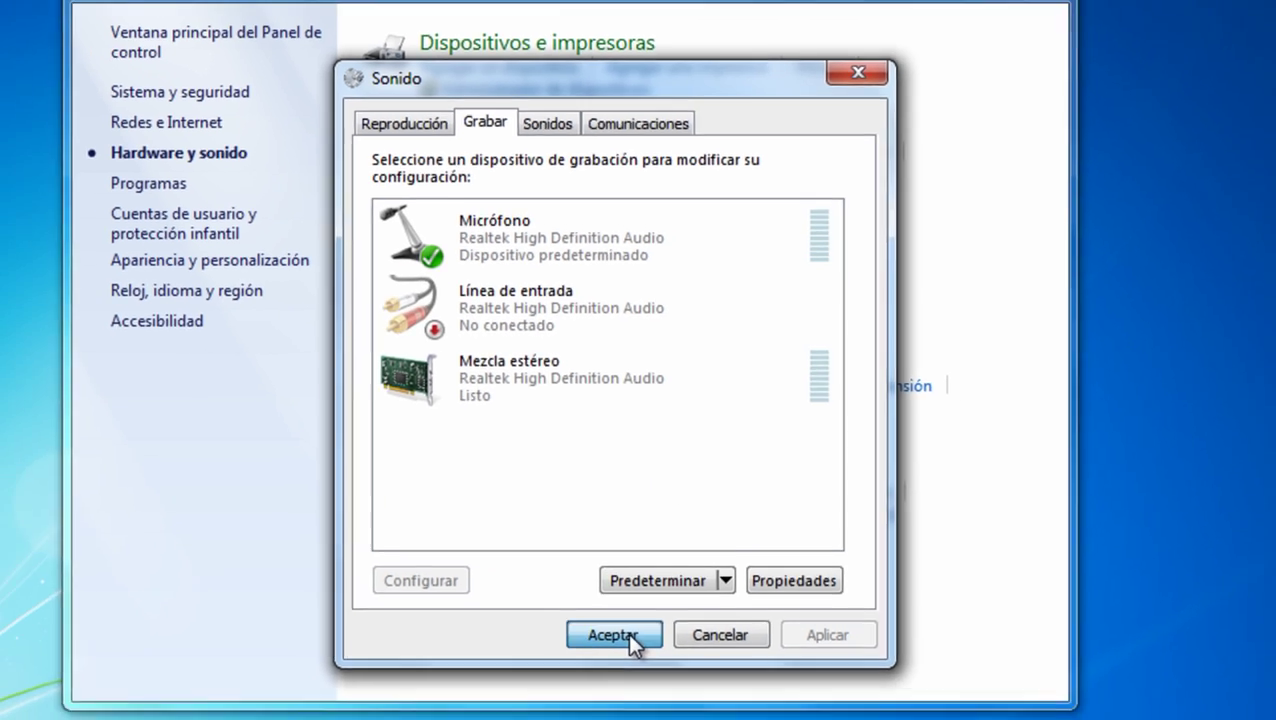
left_click(622, 664)
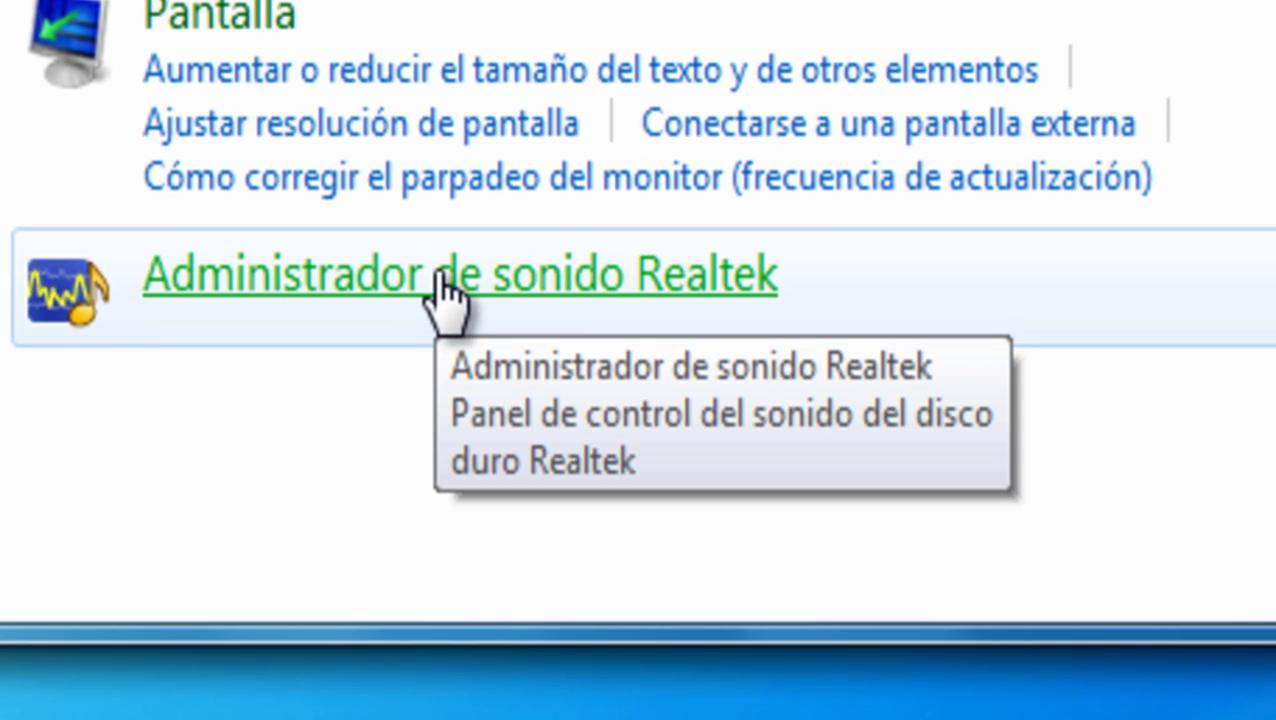
Step: Choose the default format for Mezcla estéreo in Administrador de sonido Realtek, accept it, and close Panel de control
left_click(443, 290)
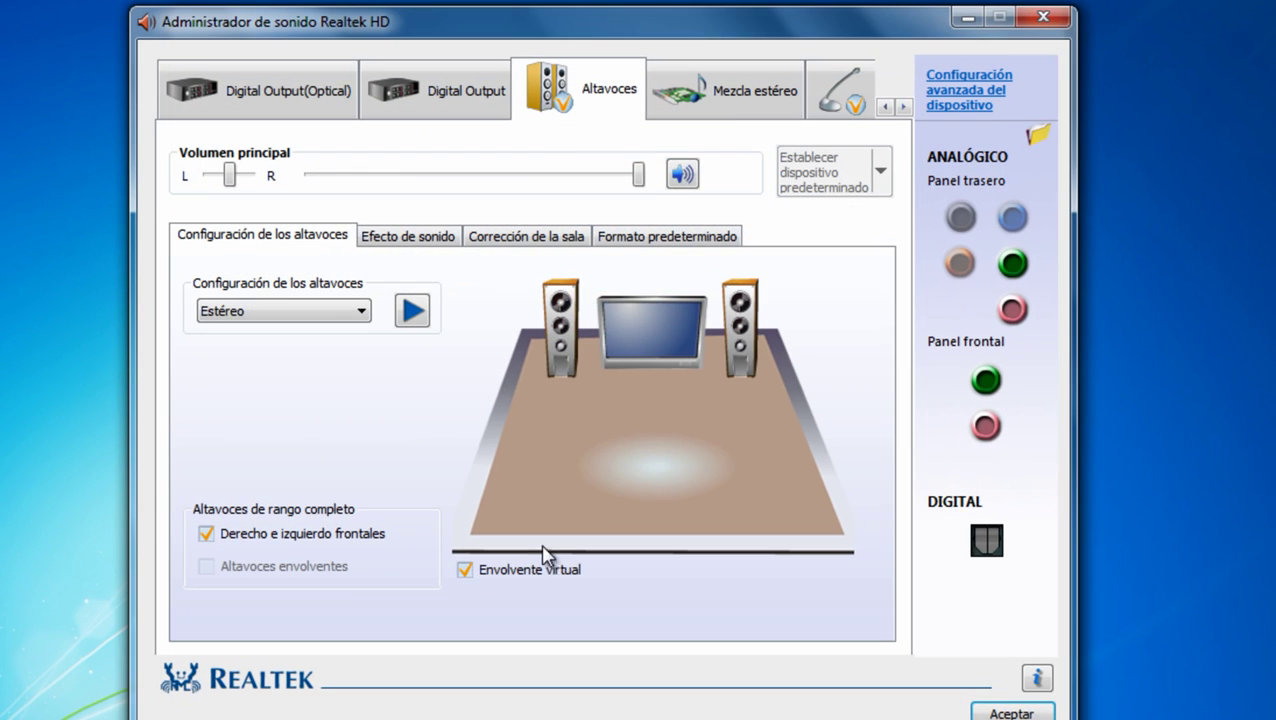
left_click(727, 98)
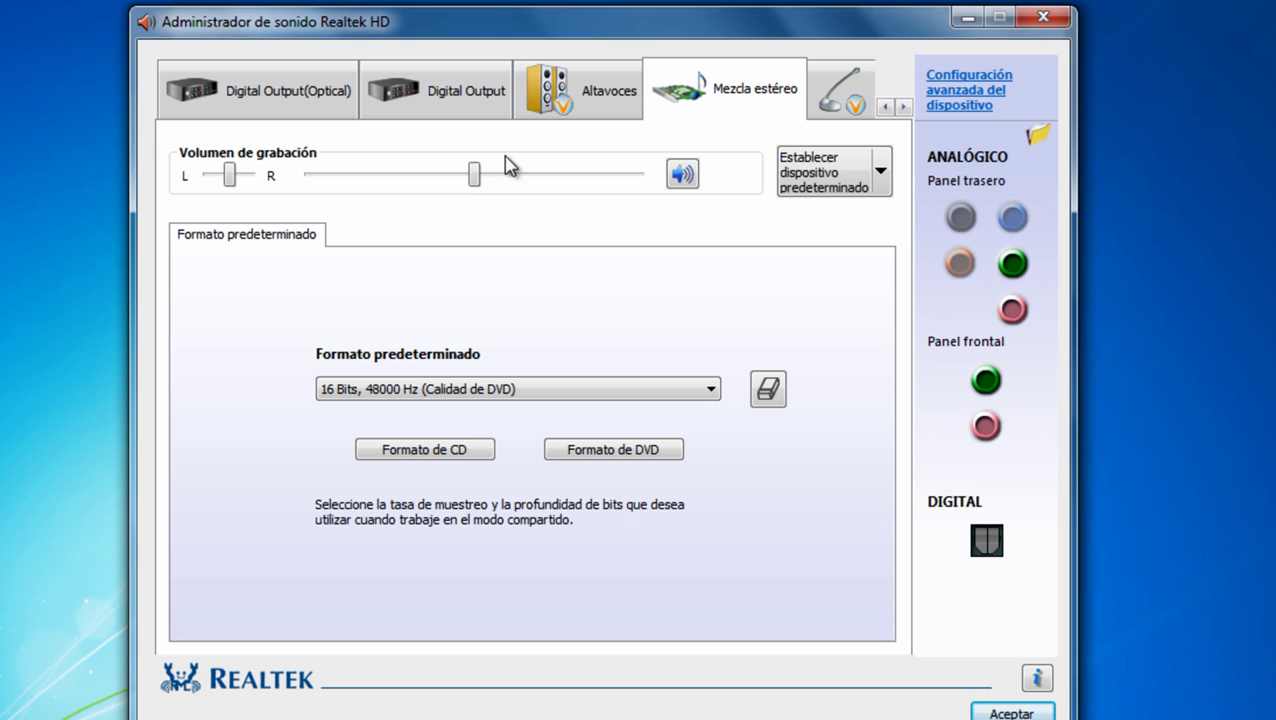
left_click(693, 401)
left_click(649, 429)
left_click(988, 712)
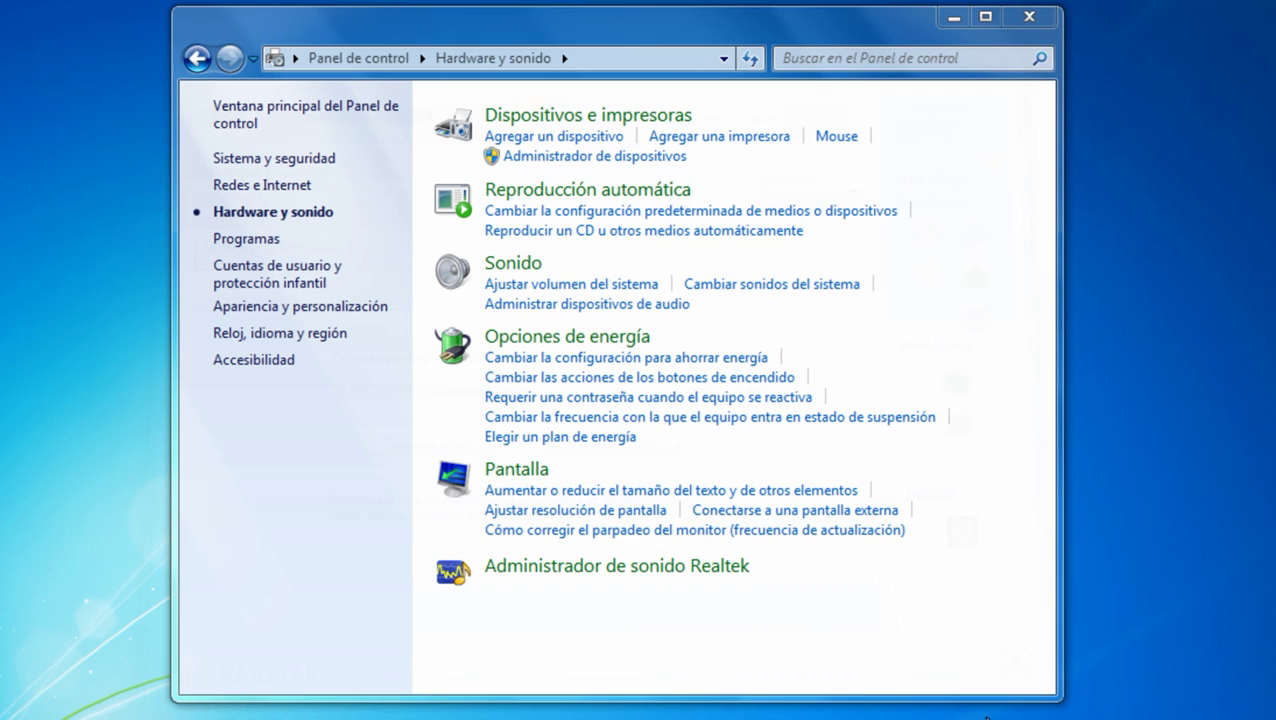
left_click(1029, 16)
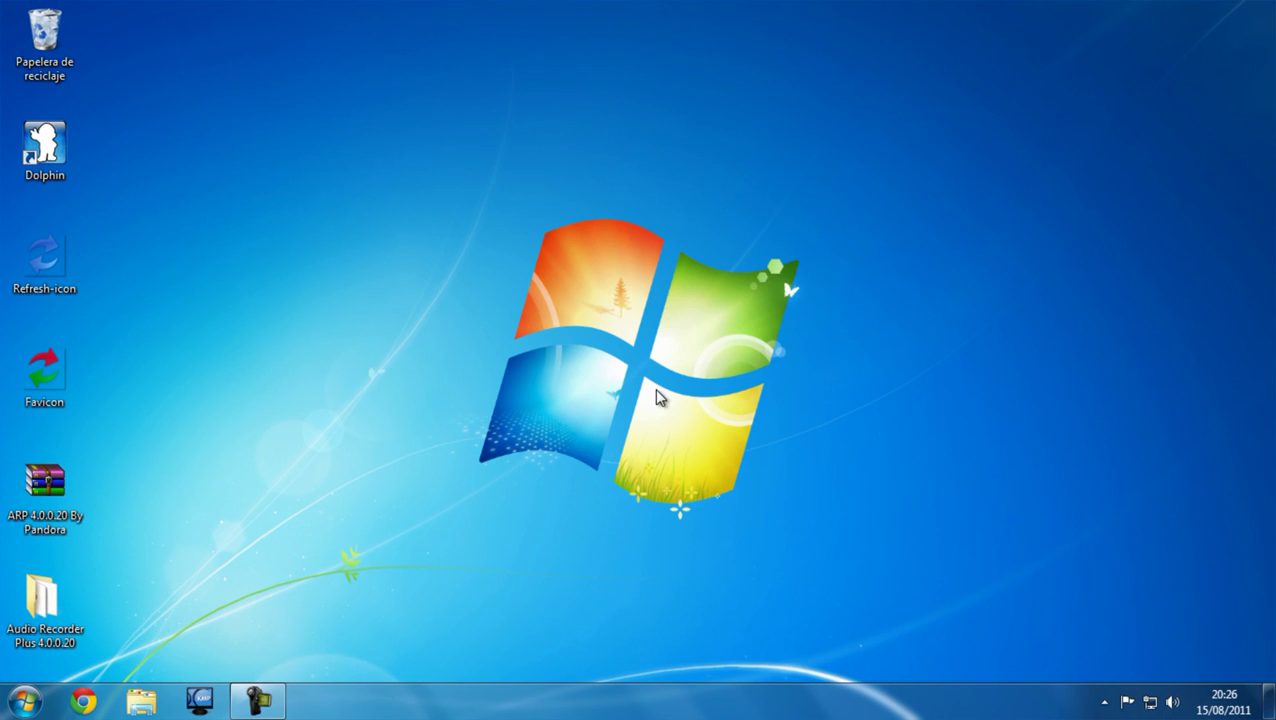
left_click(22, 702)
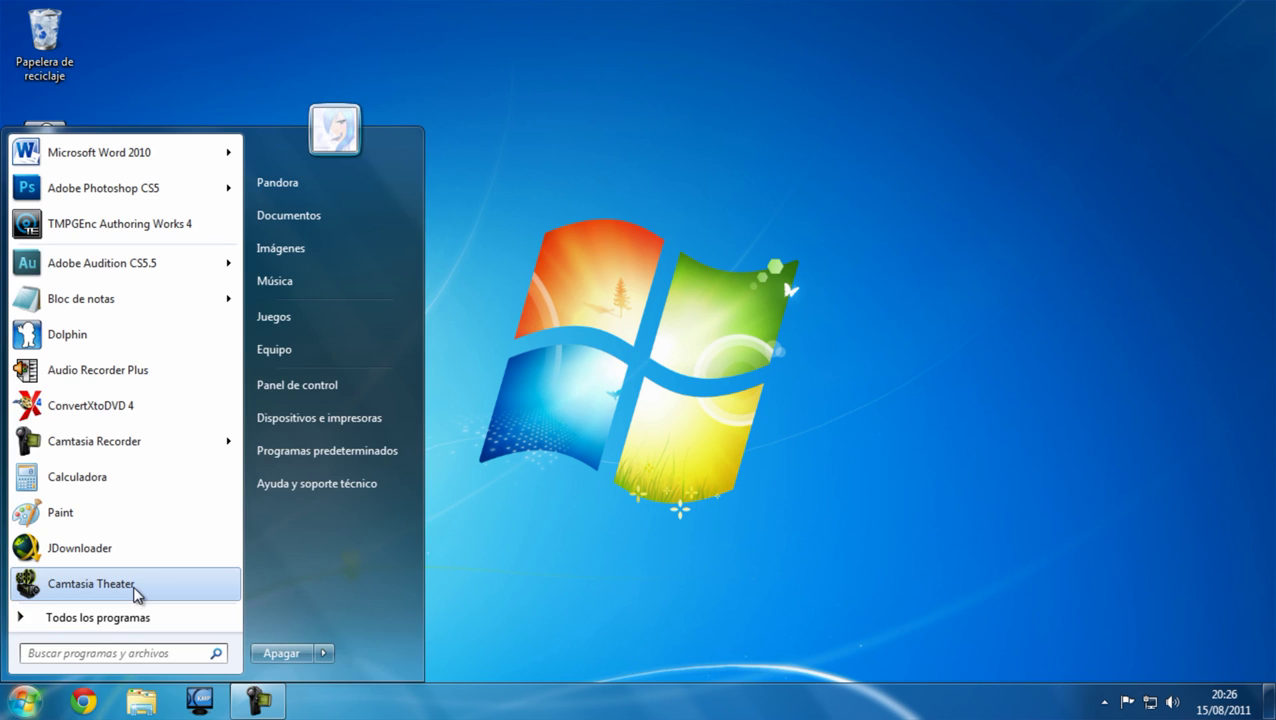
left_click(150, 372)
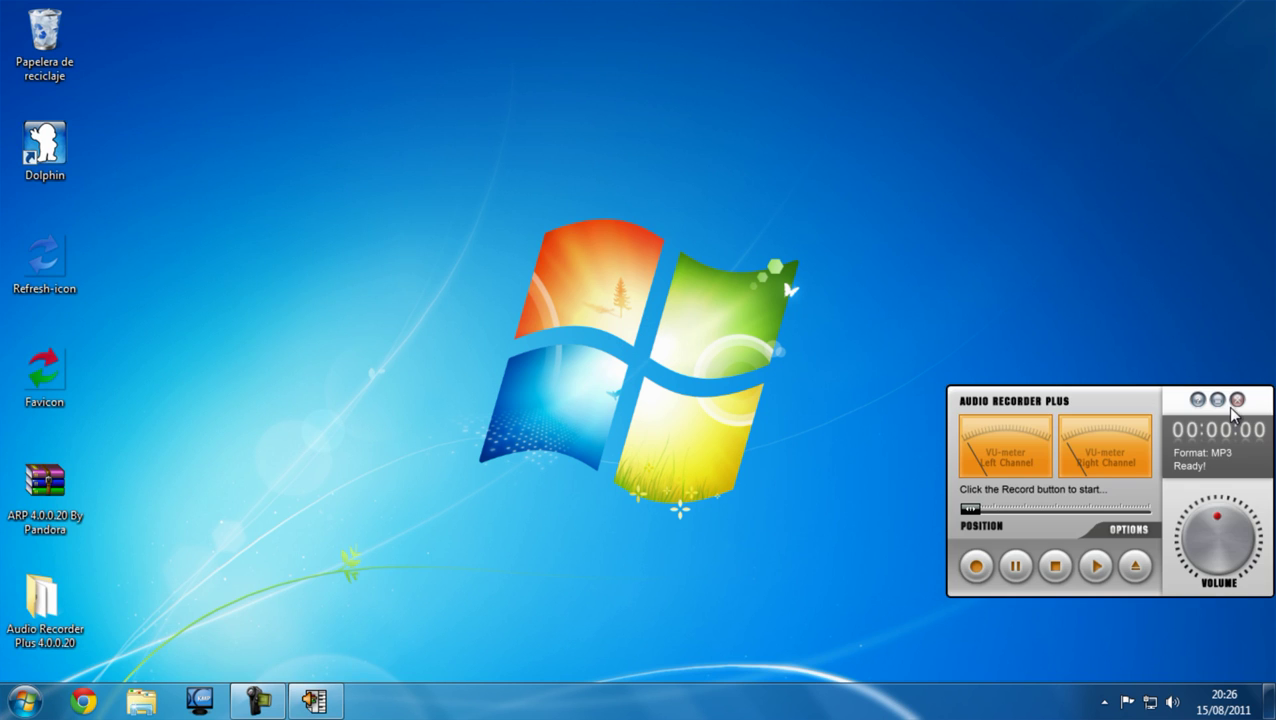
left_click(1237, 398)
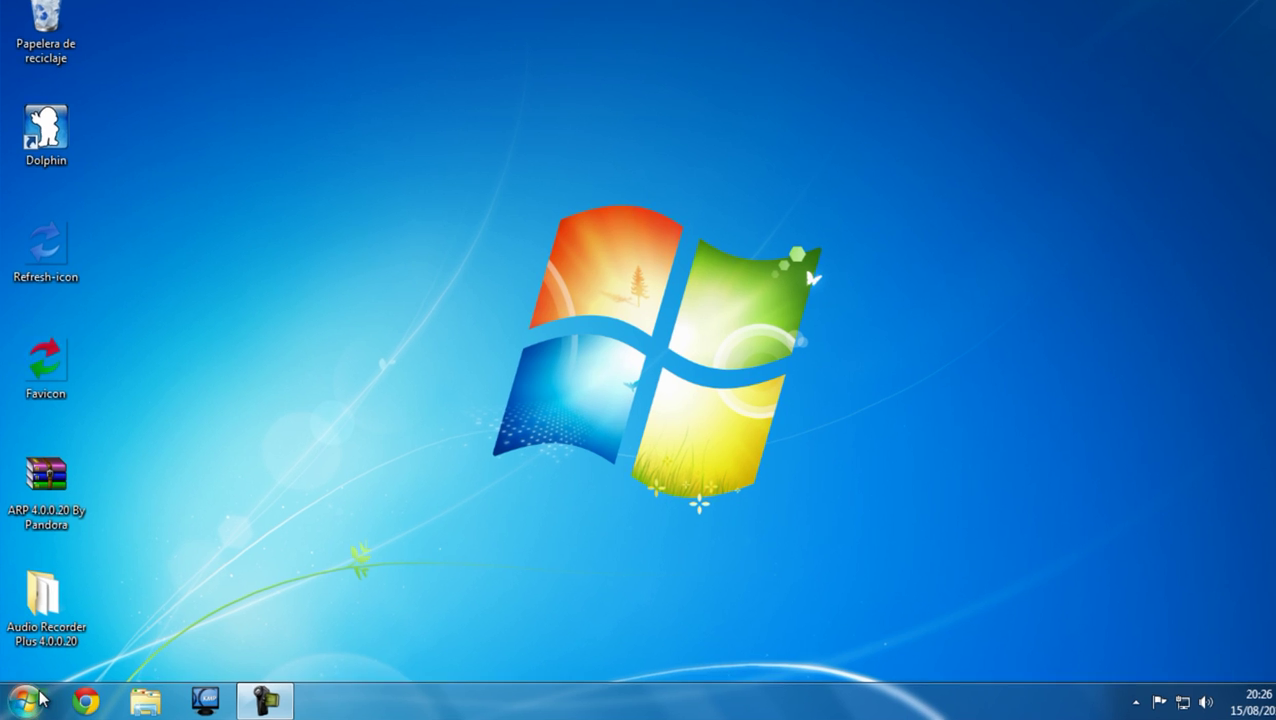
Step: Launch Audio Recorder Plus from the installed programs
left_click(22, 702)
left_click(122, 334)
right_click(218, 55)
left_click(314, 117)
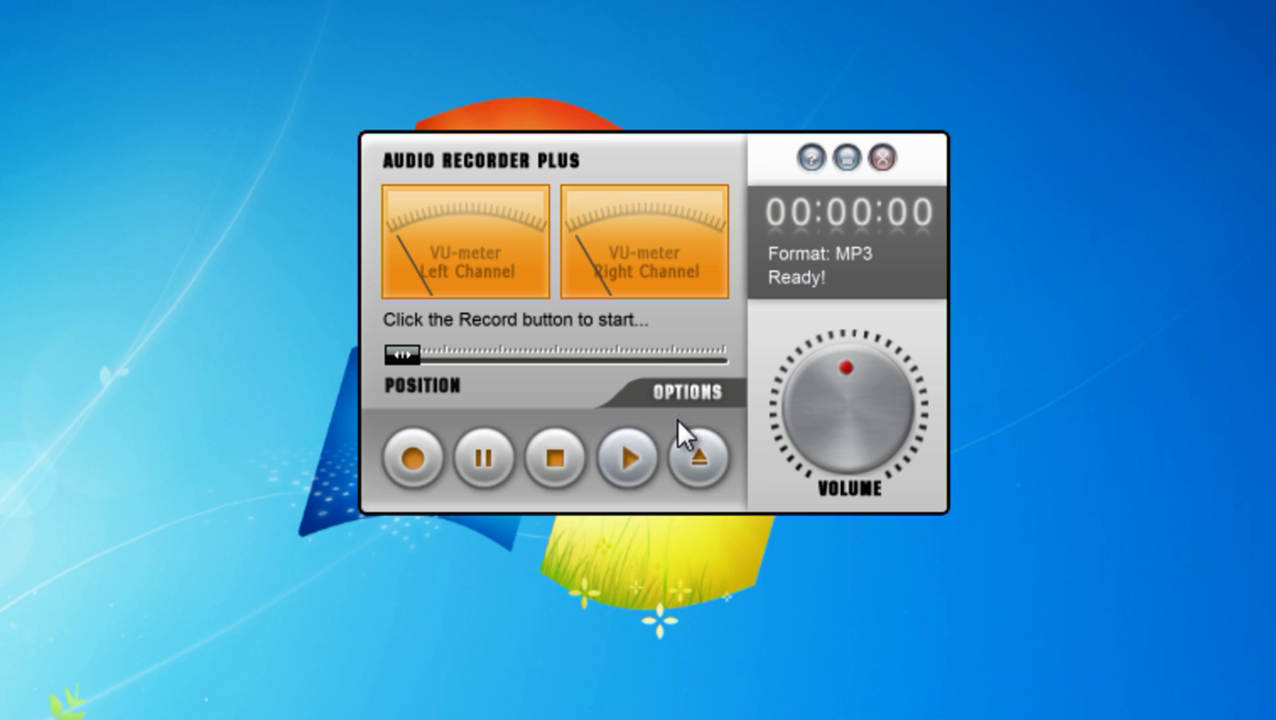
Step: Select Controlador primario de sonido as the playback device in the recorder's Mixer settings
left_click(695, 390)
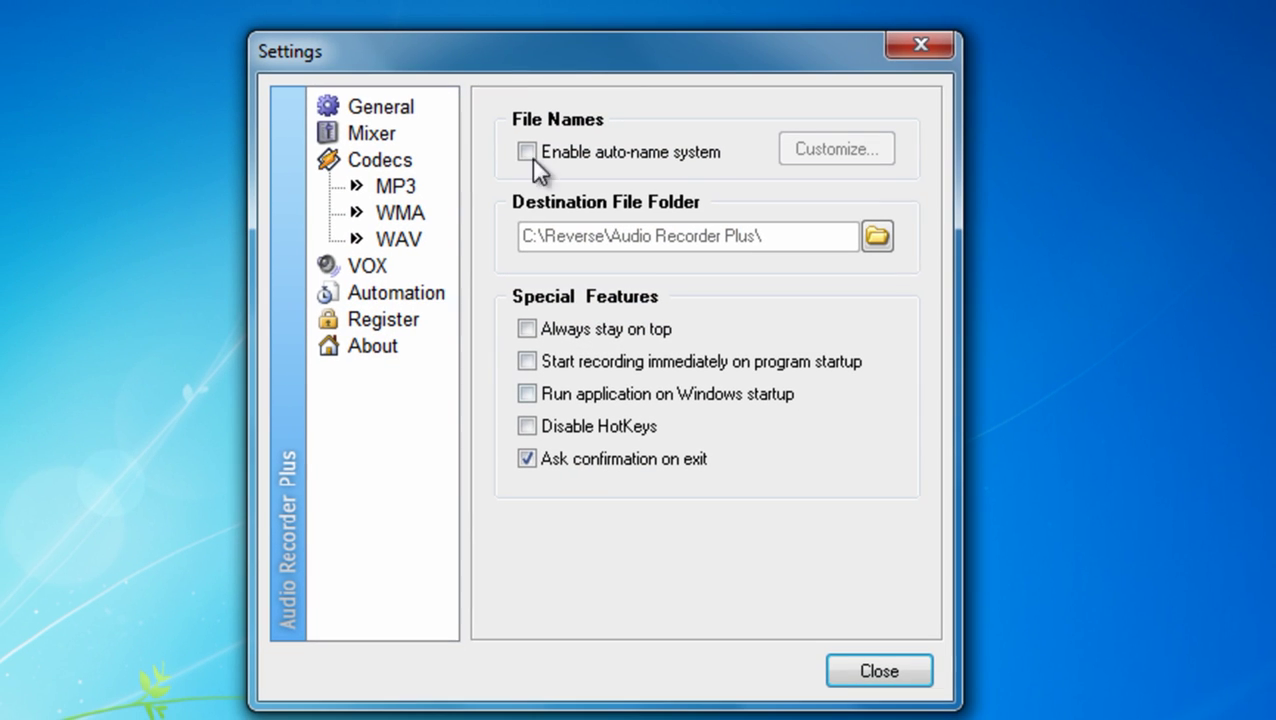
left_click(387, 108)
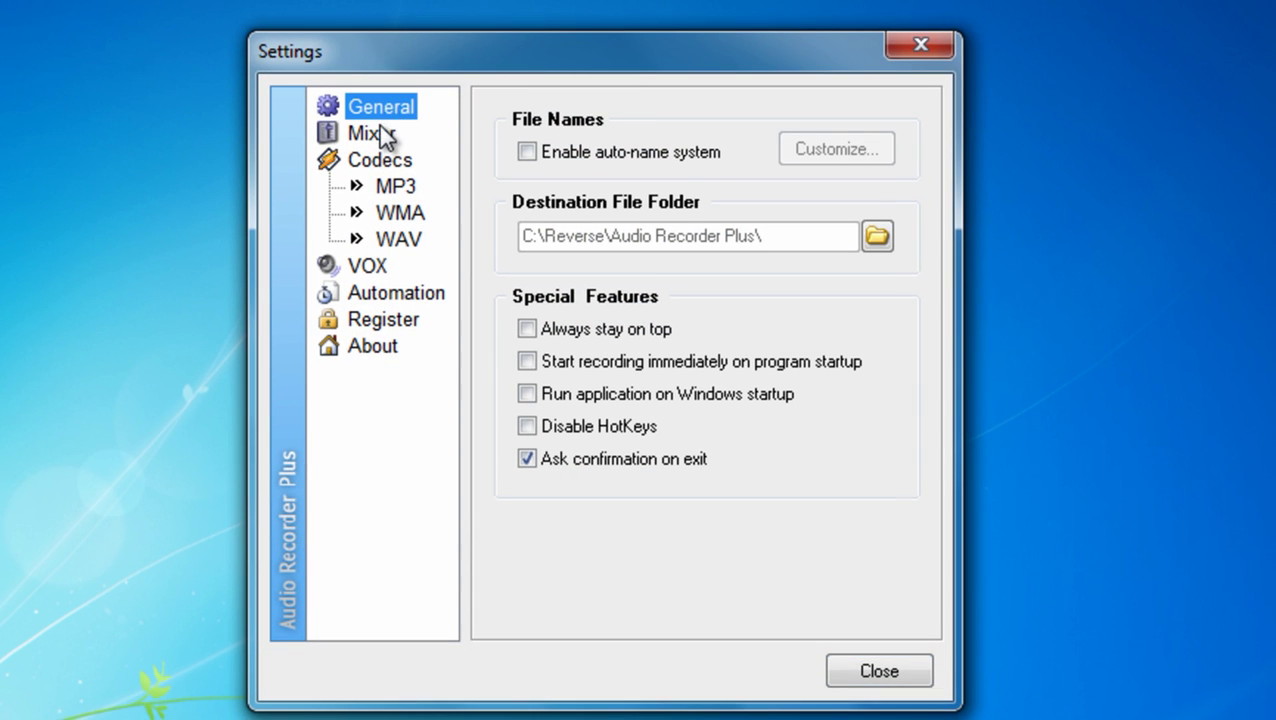
left_click(380, 130)
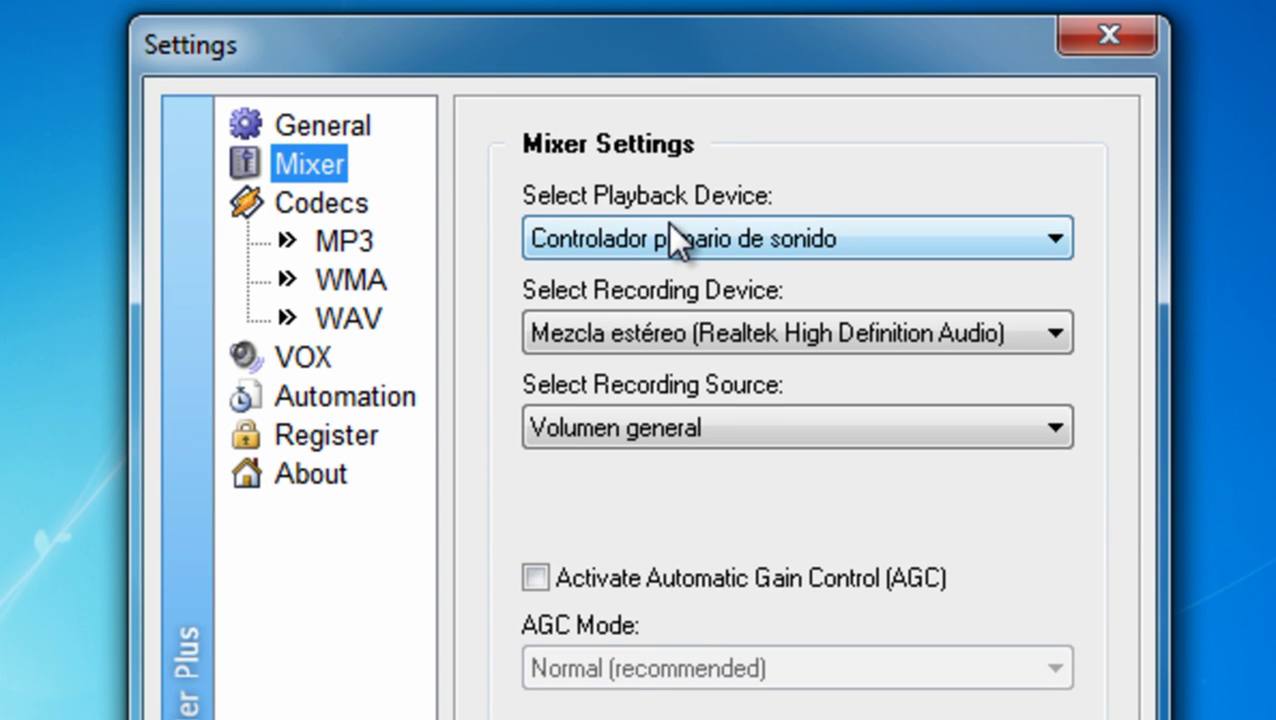
left_click(832, 246)
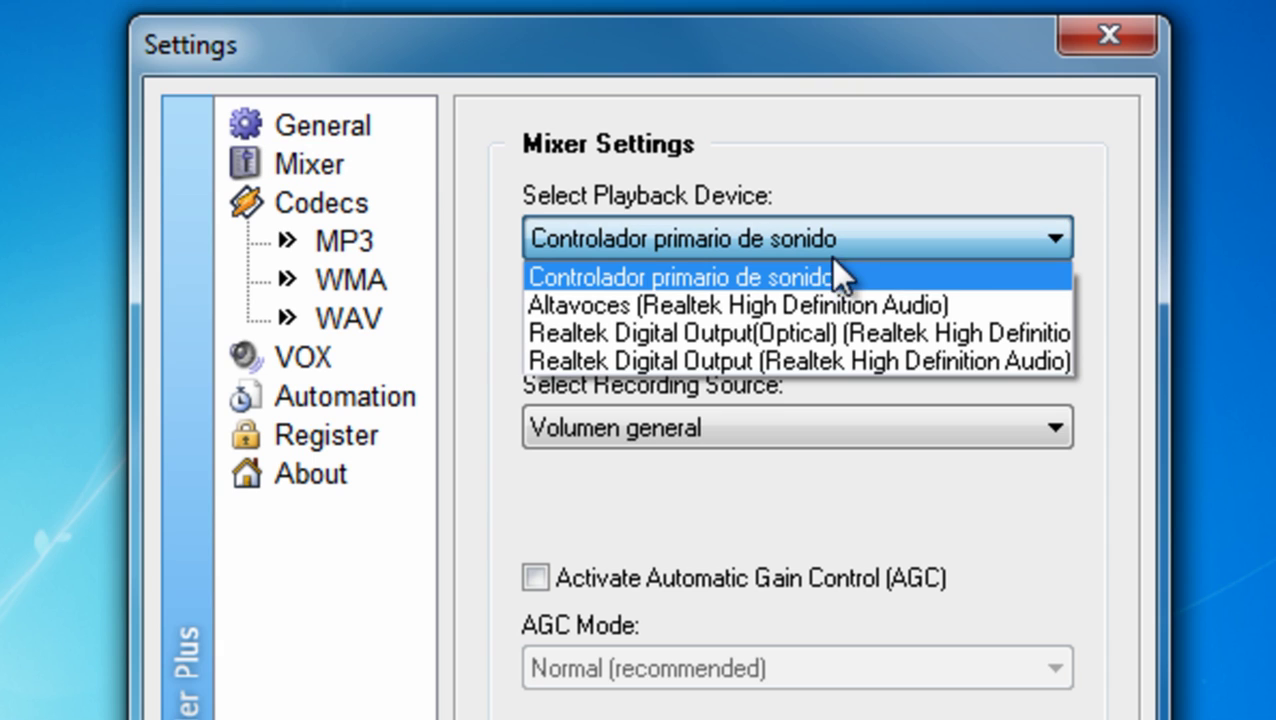
left_click(806, 272)
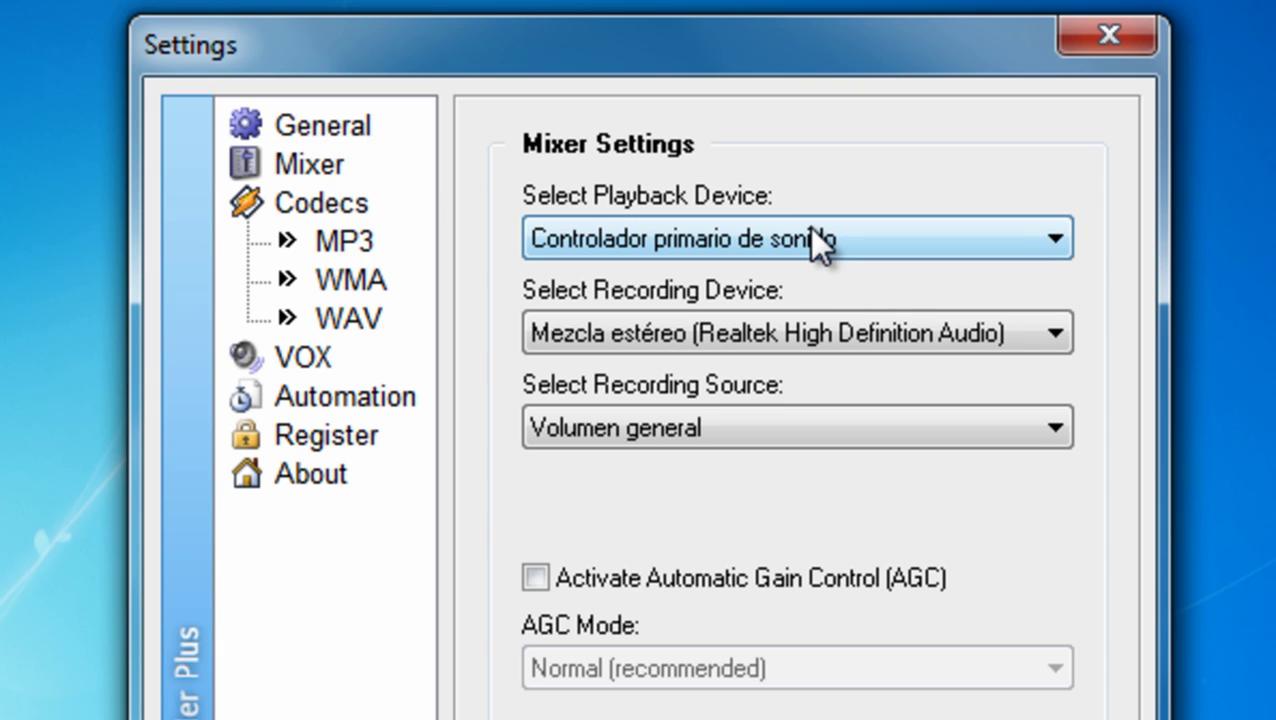
left_click(812, 232)
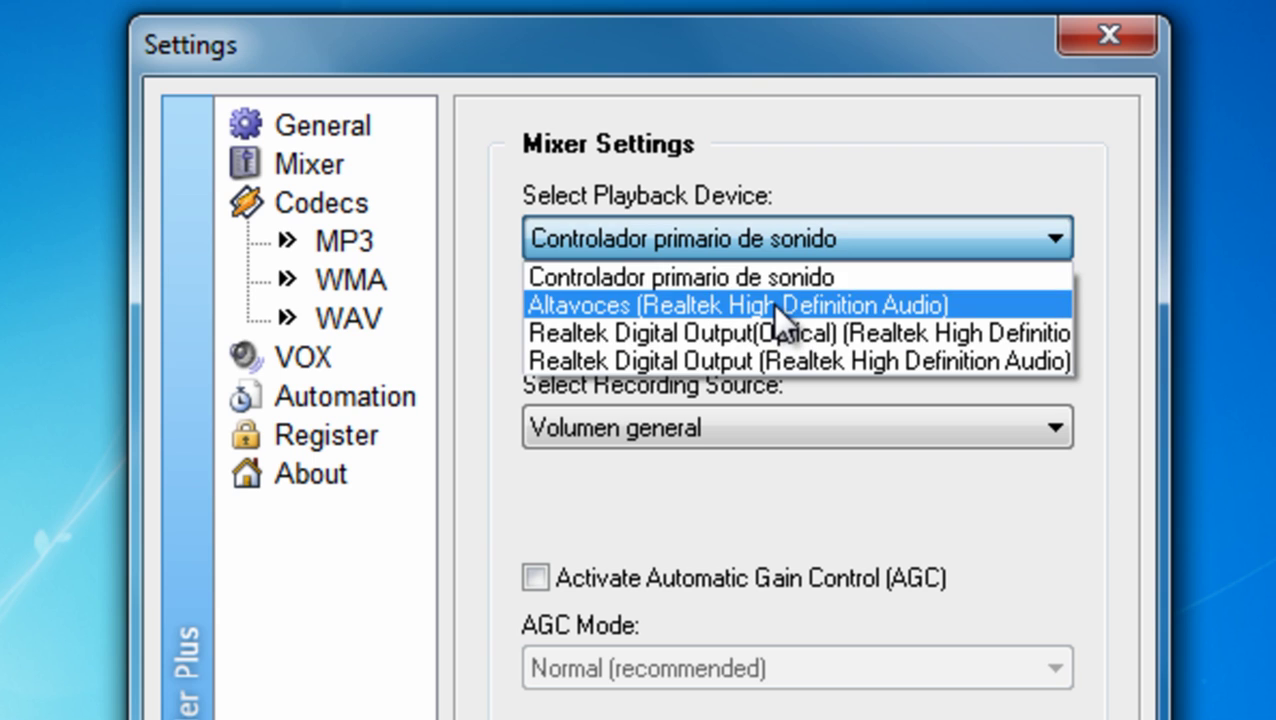
left_click(777, 280)
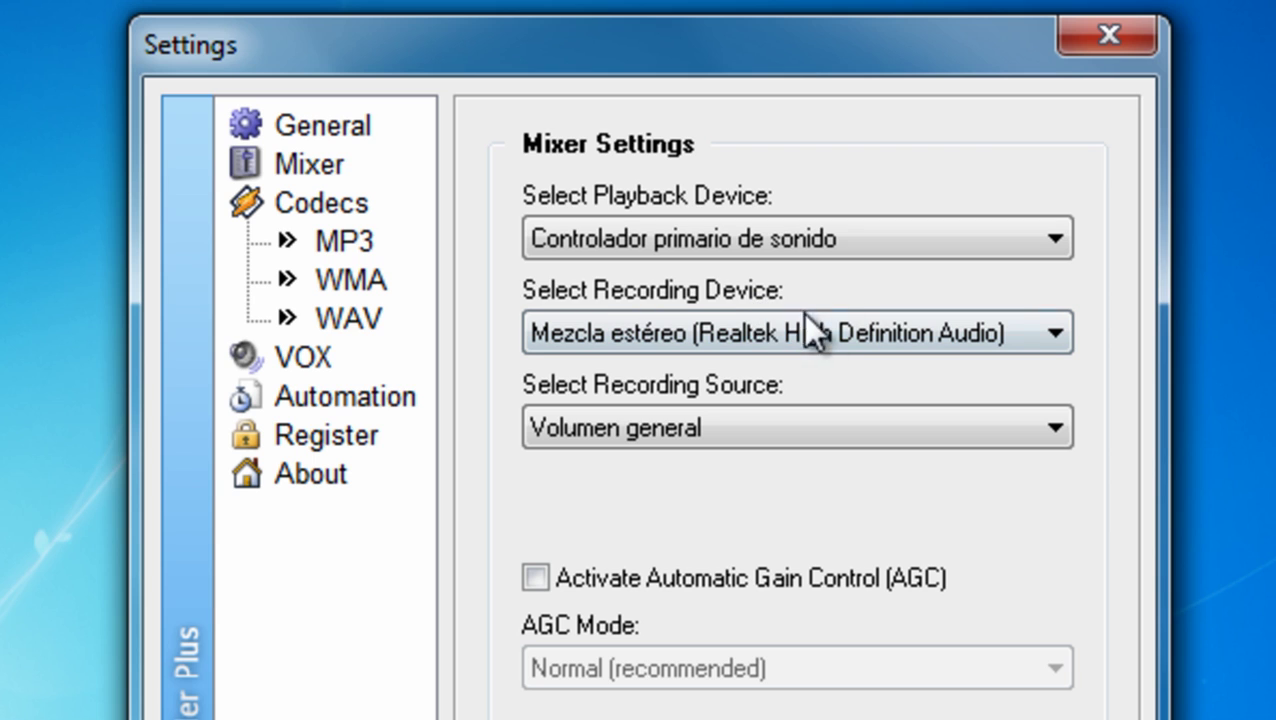
Step: Select Mezcla estéreo (Realtek High Definition Audio) as the recording device in the Mixer settings
left_click(732, 345)
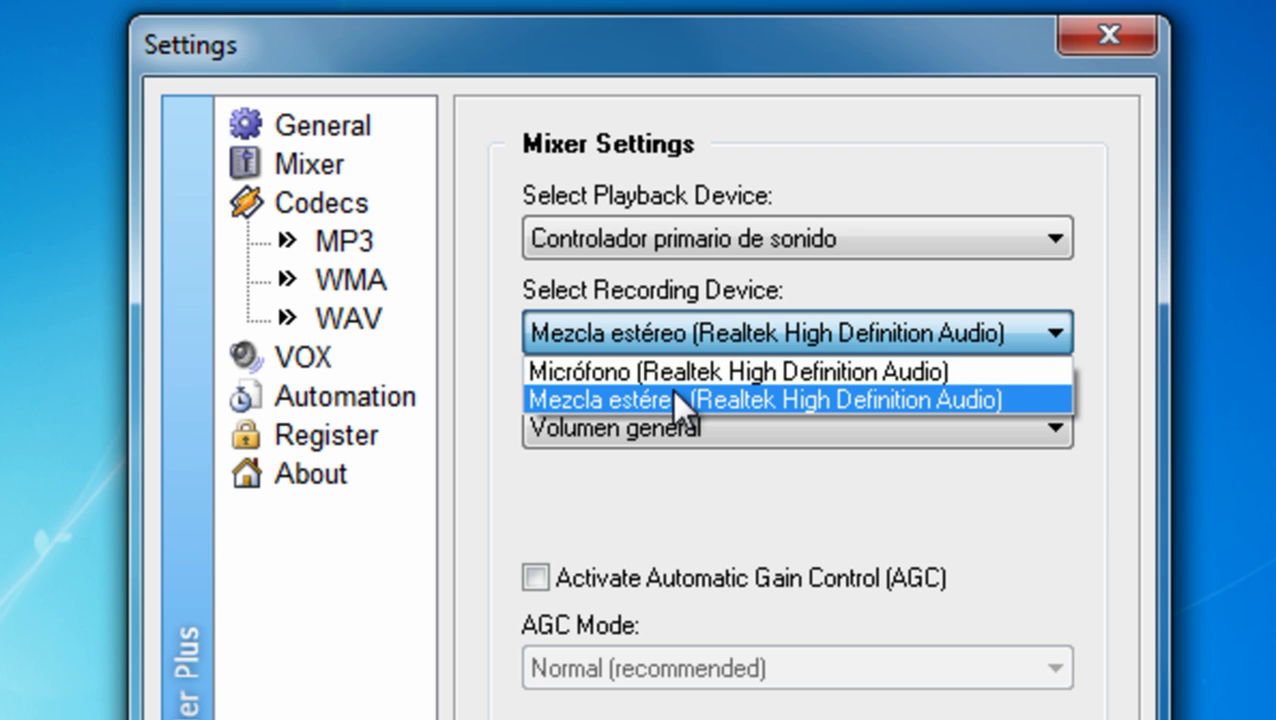
left_click(624, 398)
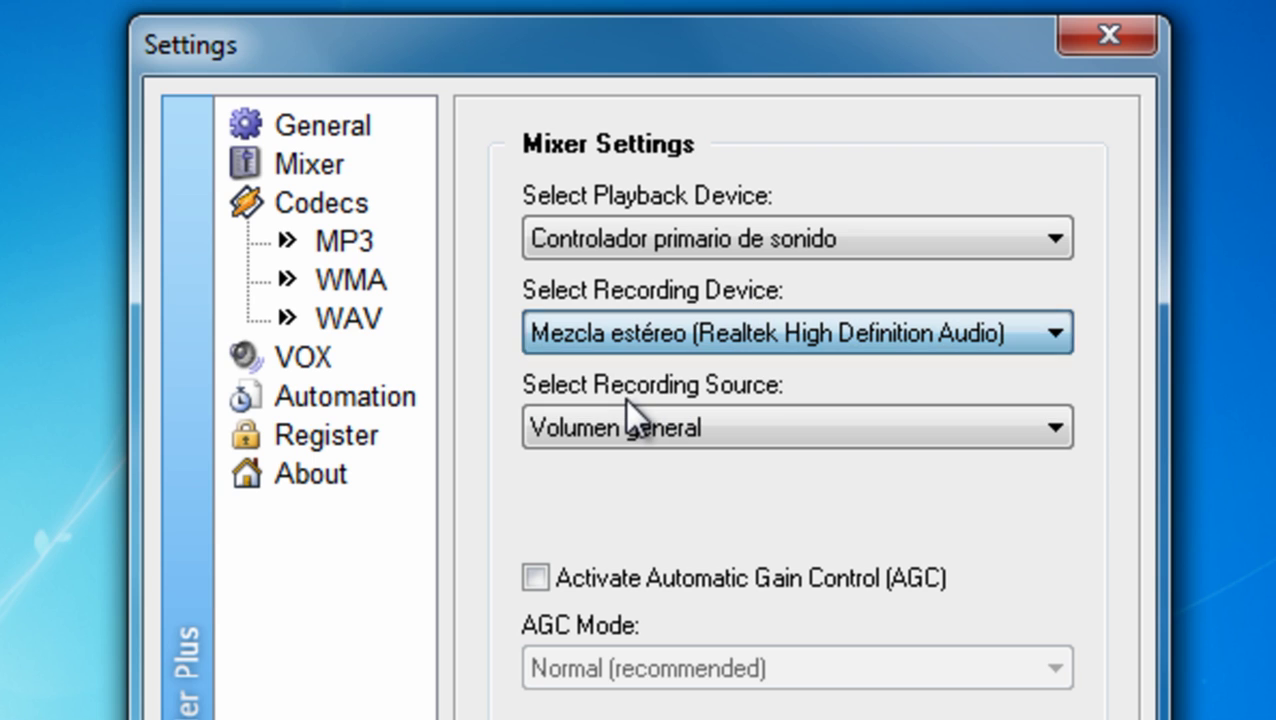
left_click(627, 343)
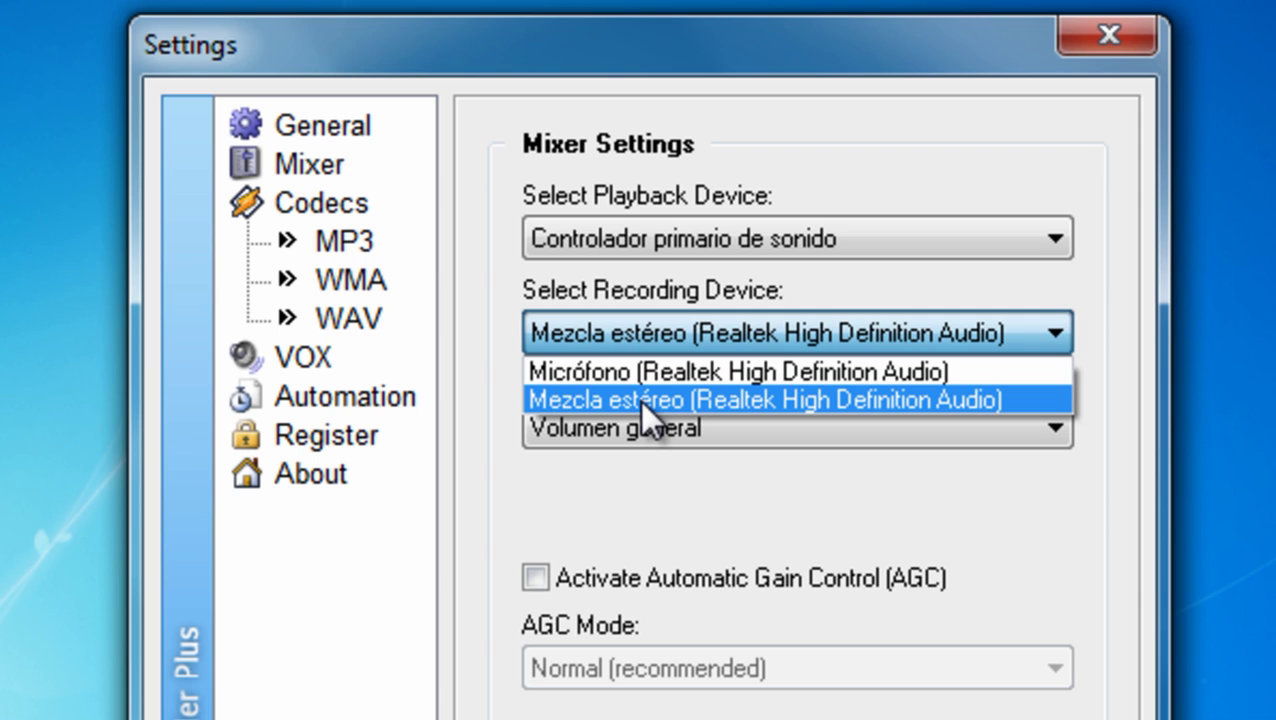
left_click(639, 400)
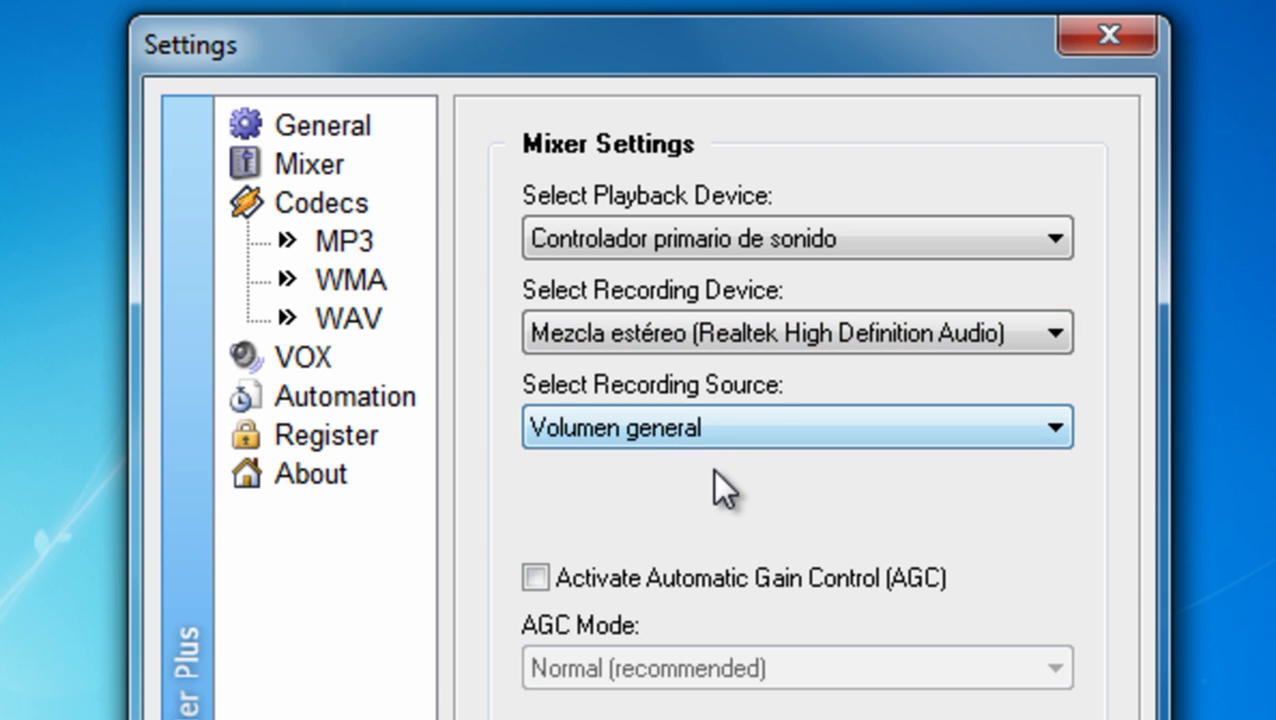
Step: Select Volumen general as the recording source in the Mixer settings
left_click(714, 427)
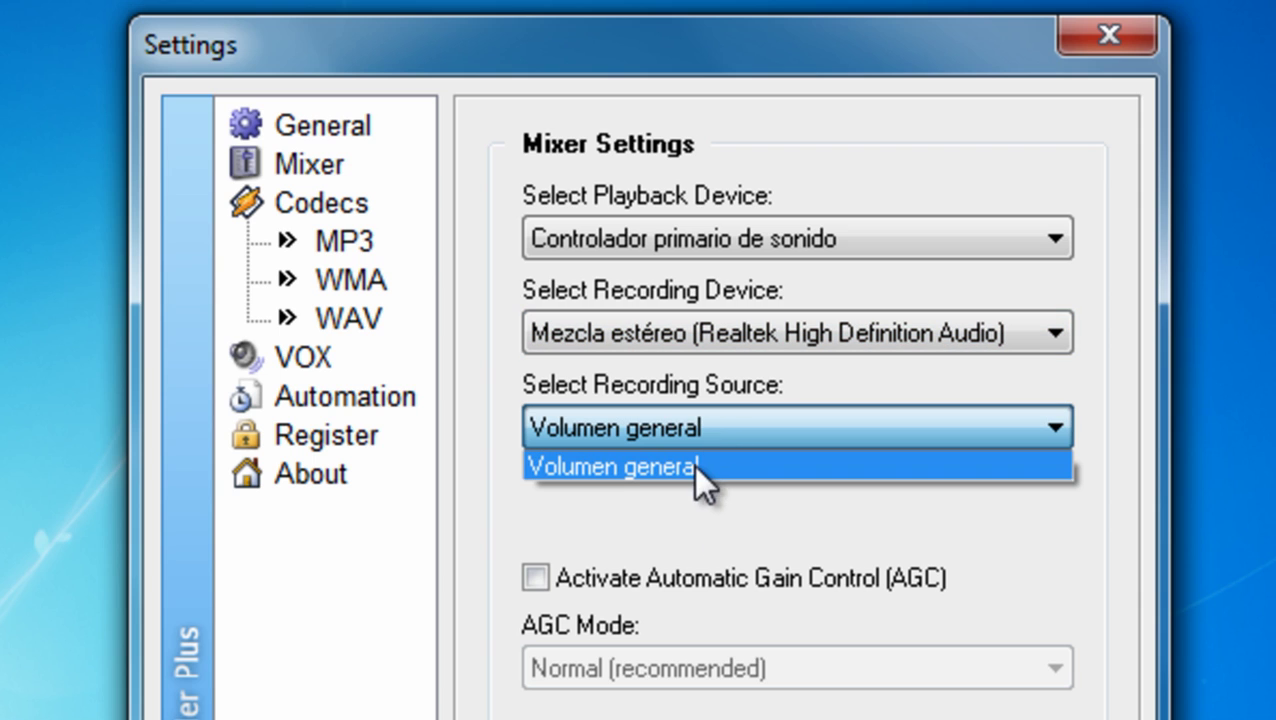
left_click(692, 465)
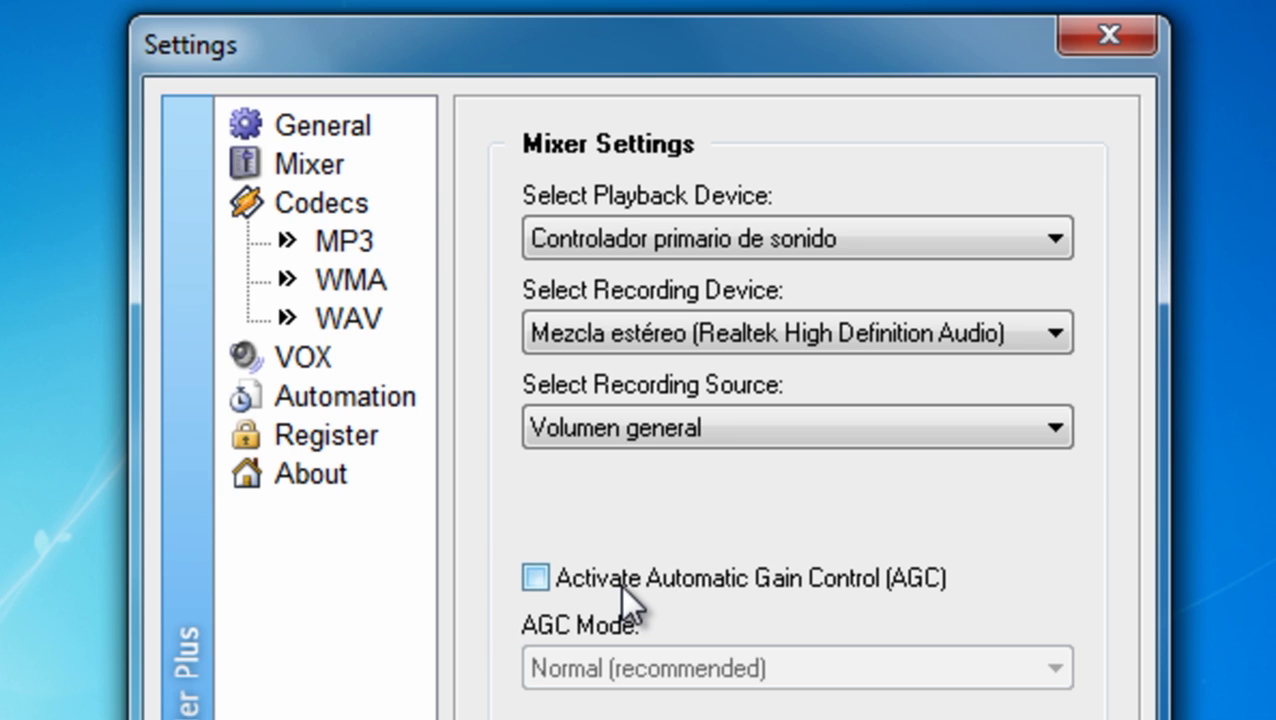
Step: Choose MPEG Layer3 as the audio codec in the MP3 codec settings
left_click(320, 204)
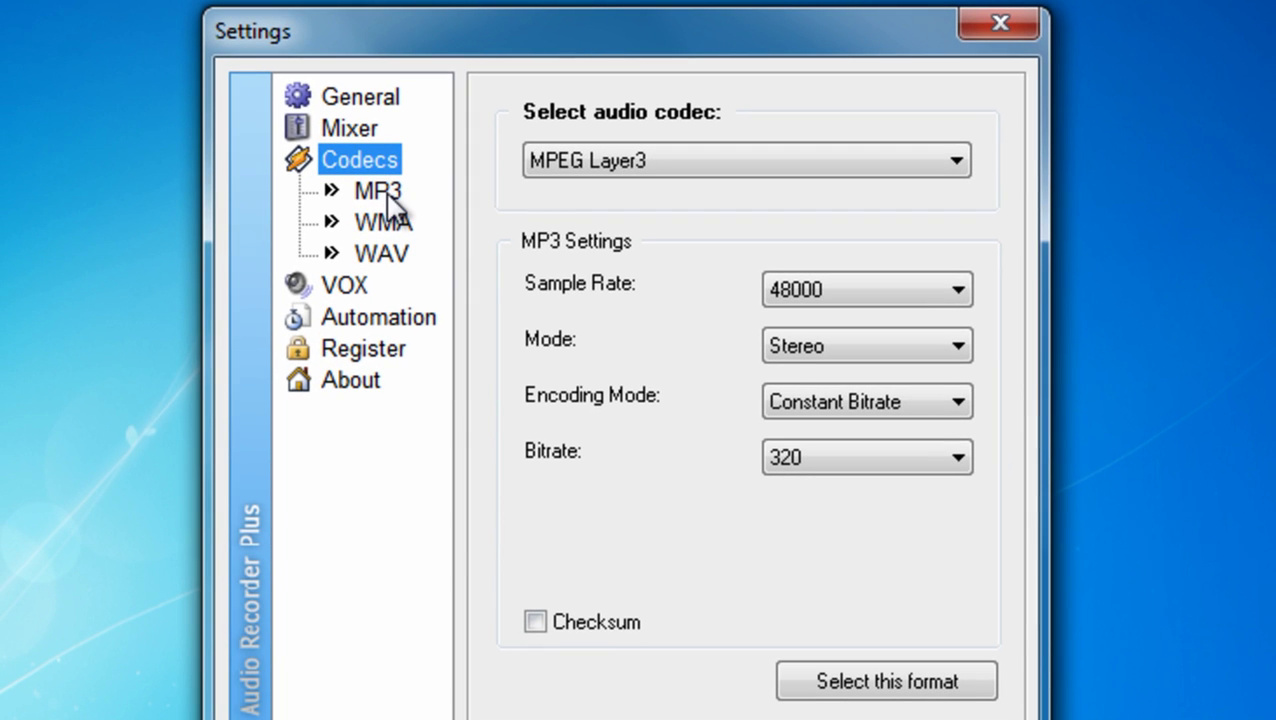
left_click(385, 192)
left_click(388, 195)
left_click(618, 158)
left_click(632, 162)
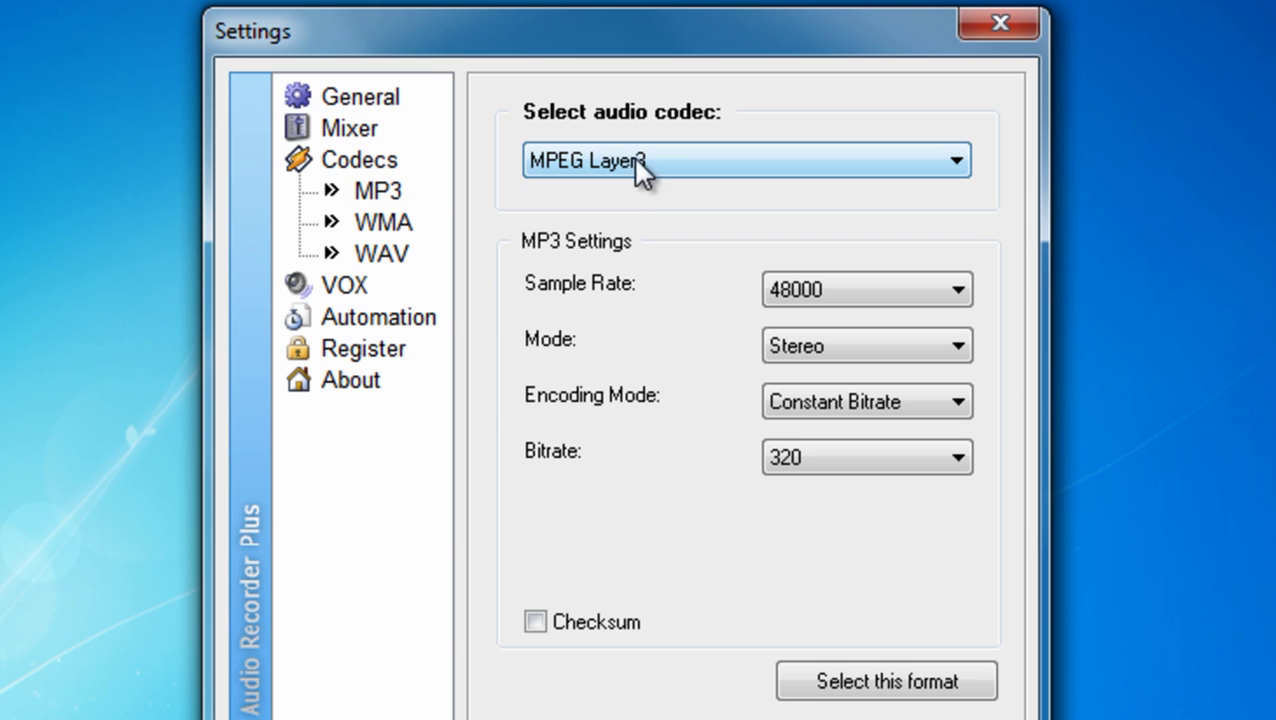
Step: Set the MP3 sample rate to 48000 and the encoding mode to Constant Bitrate, and adopt this recording format
left_click(929, 290)
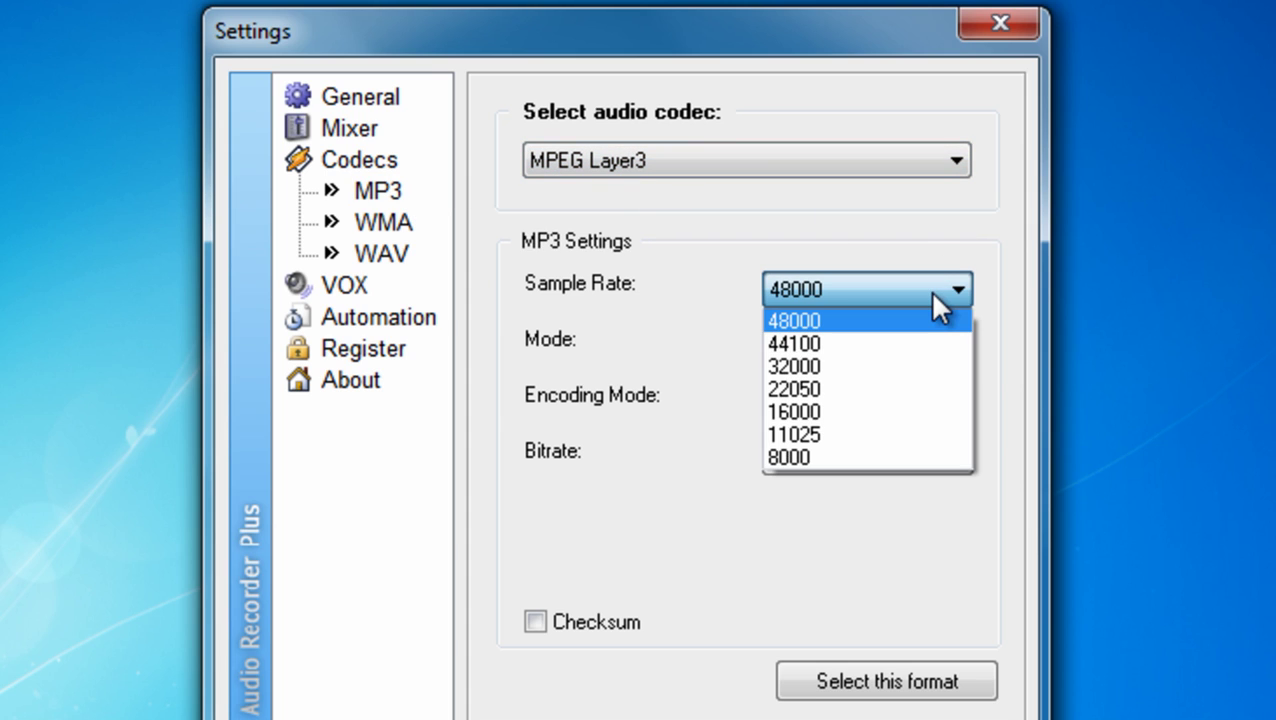
left_click(933, 318)
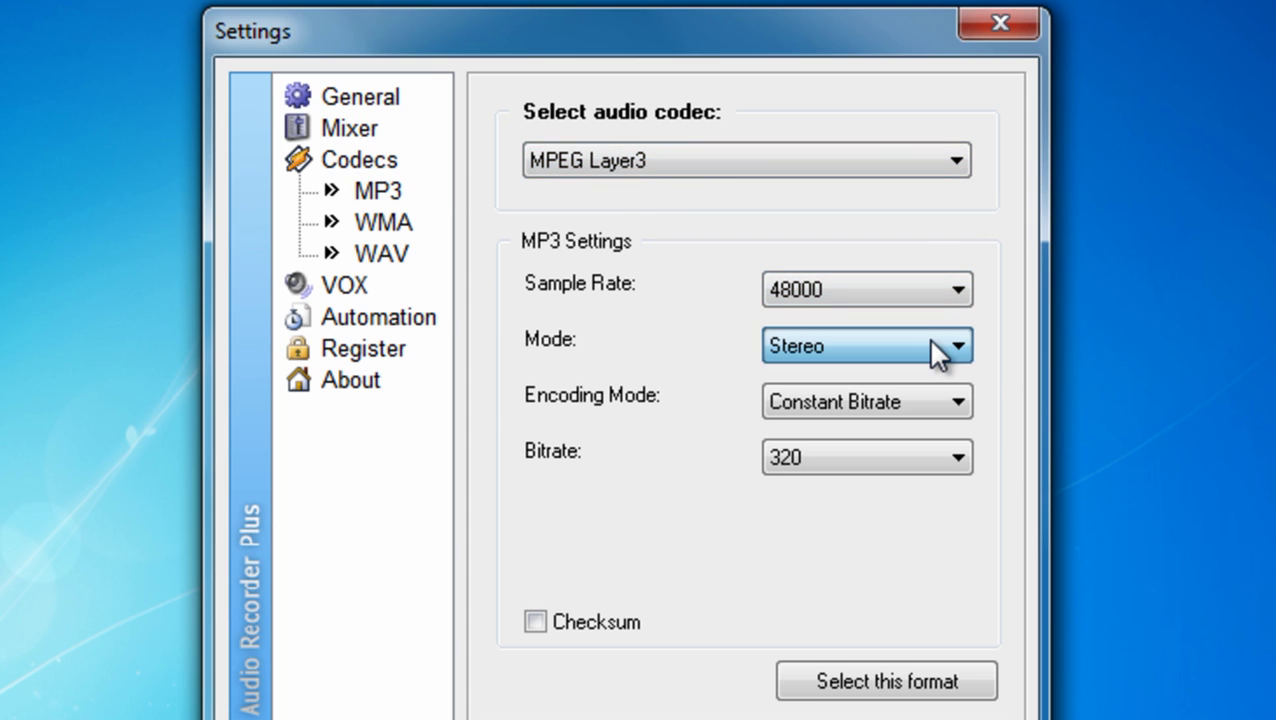
left_click(916, 401)
left_click(912, 430)
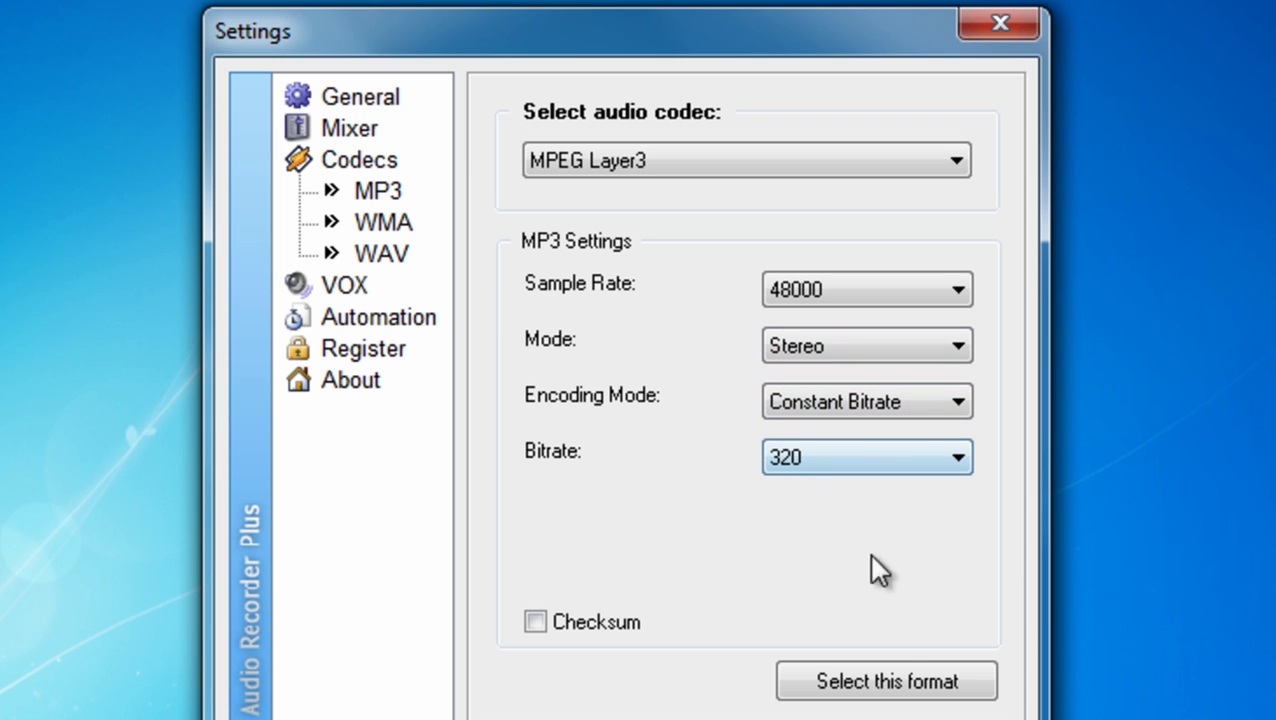
left_click(903, 684)
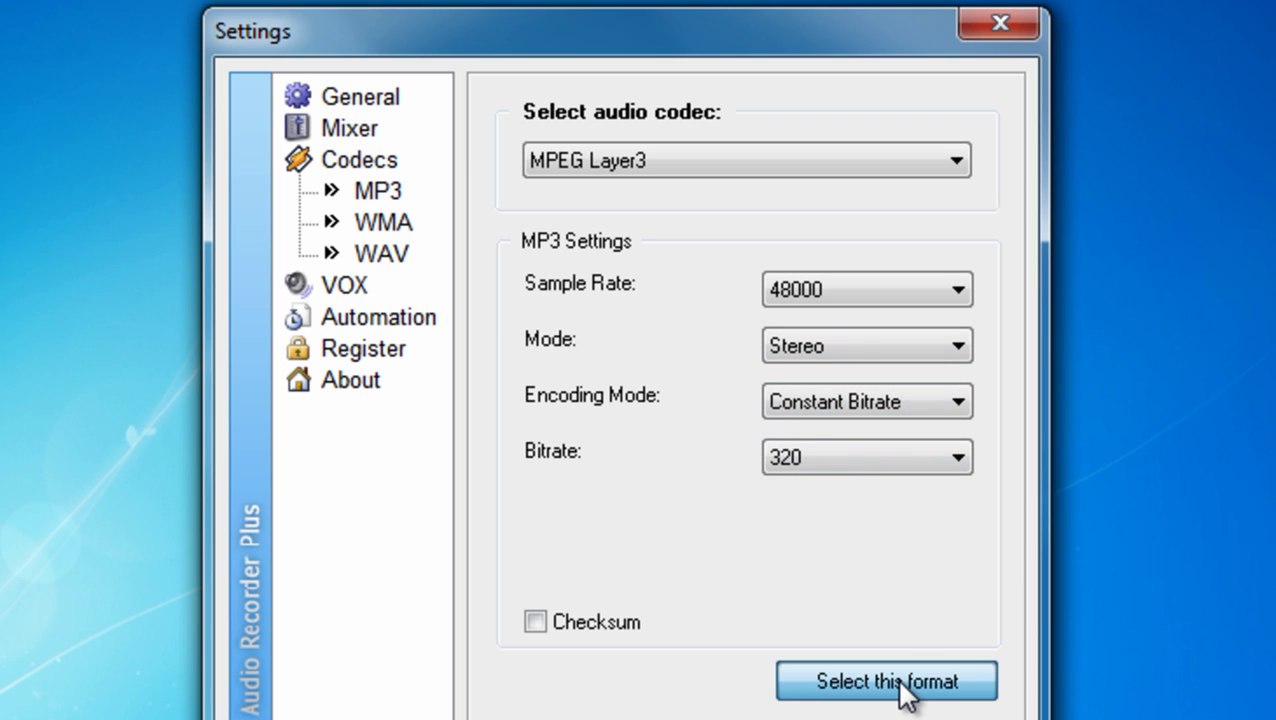
Step: Review the VOX, Automation, Register and About pages of the recorder's settings, and close the settings
left_click(346, 287)
left_click(366, 316)
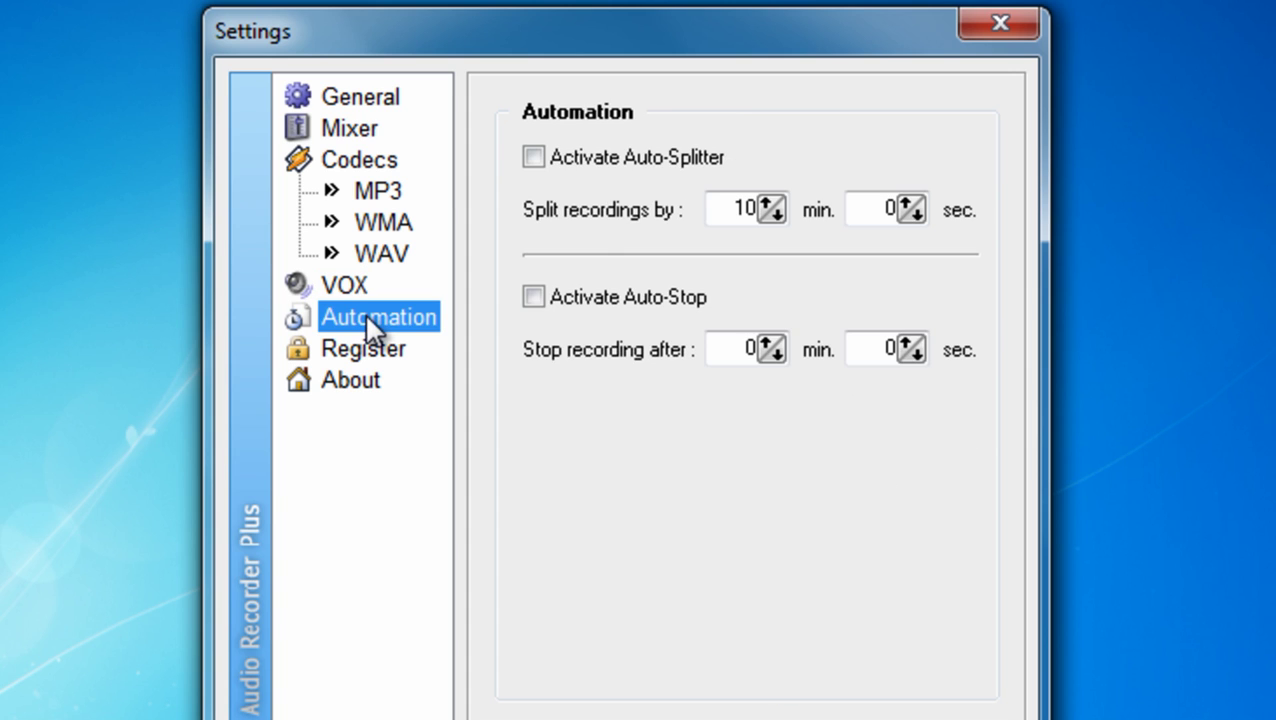
left_click(364, 350)
left_click(352, 382)
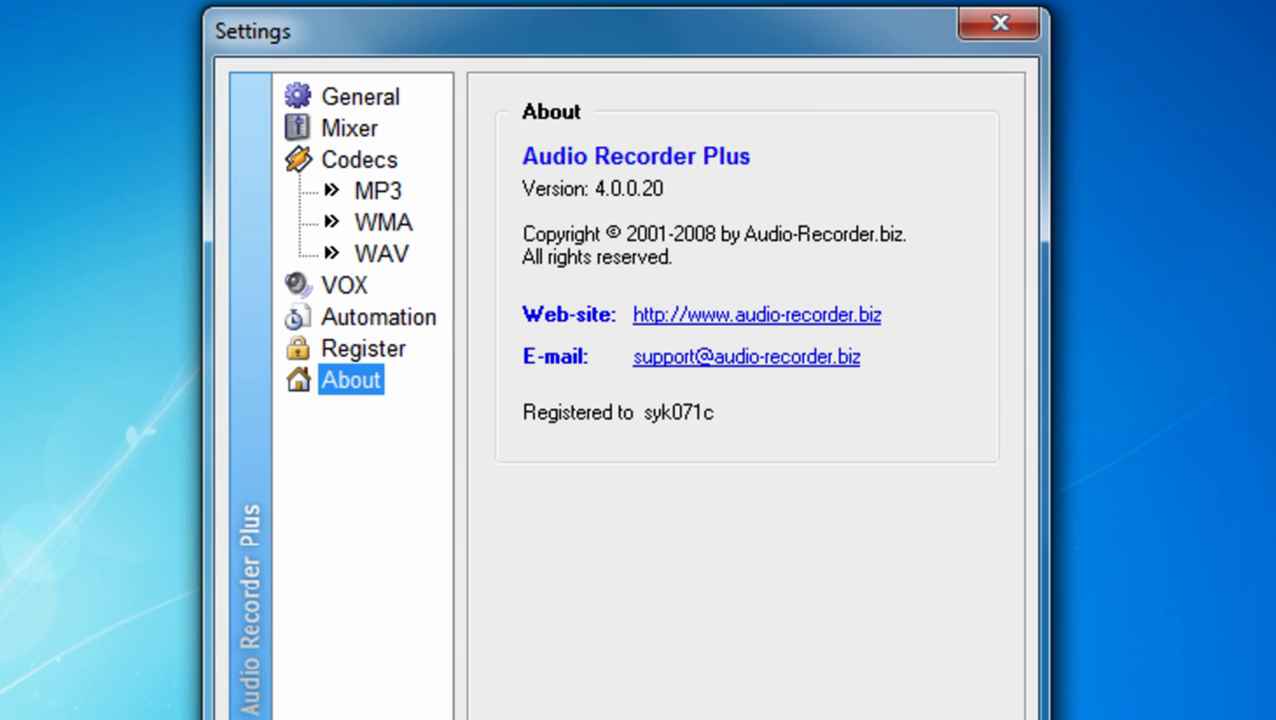
key("Return")
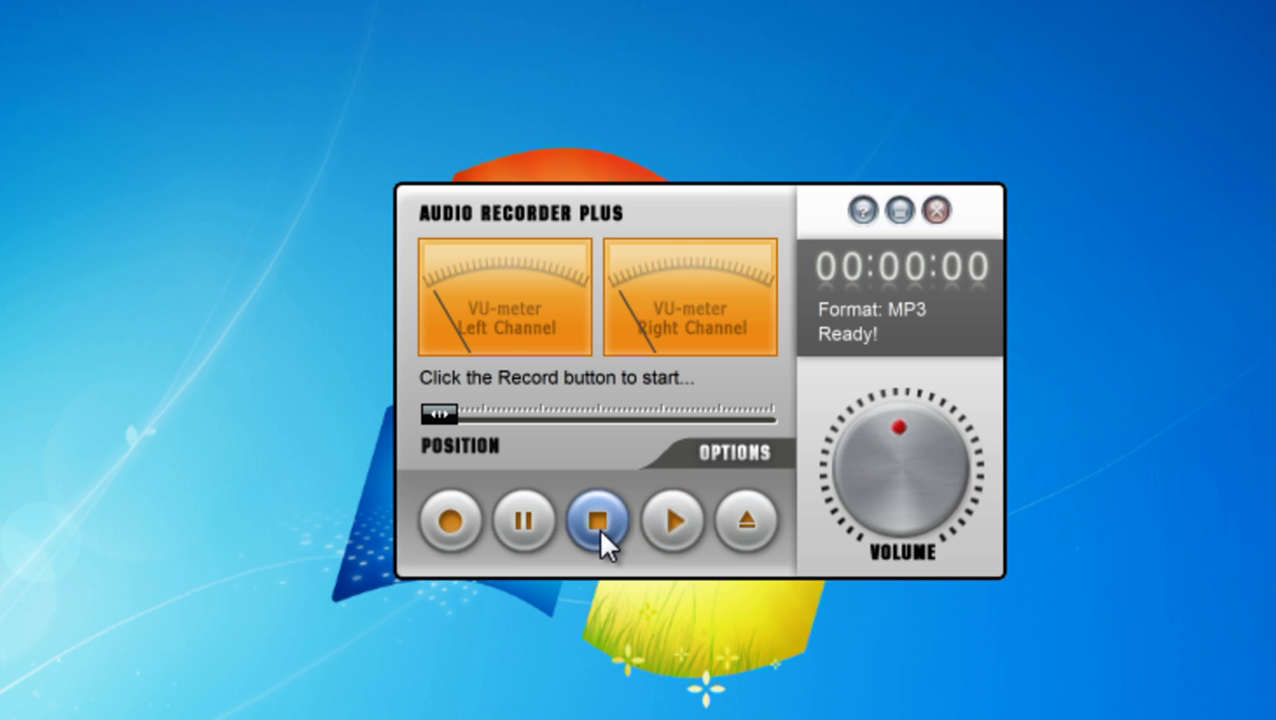
Step: Reopen the recorder's settings, set the VOX action to Stop Recording and Create New Track, and close them
left_click(730, 449)
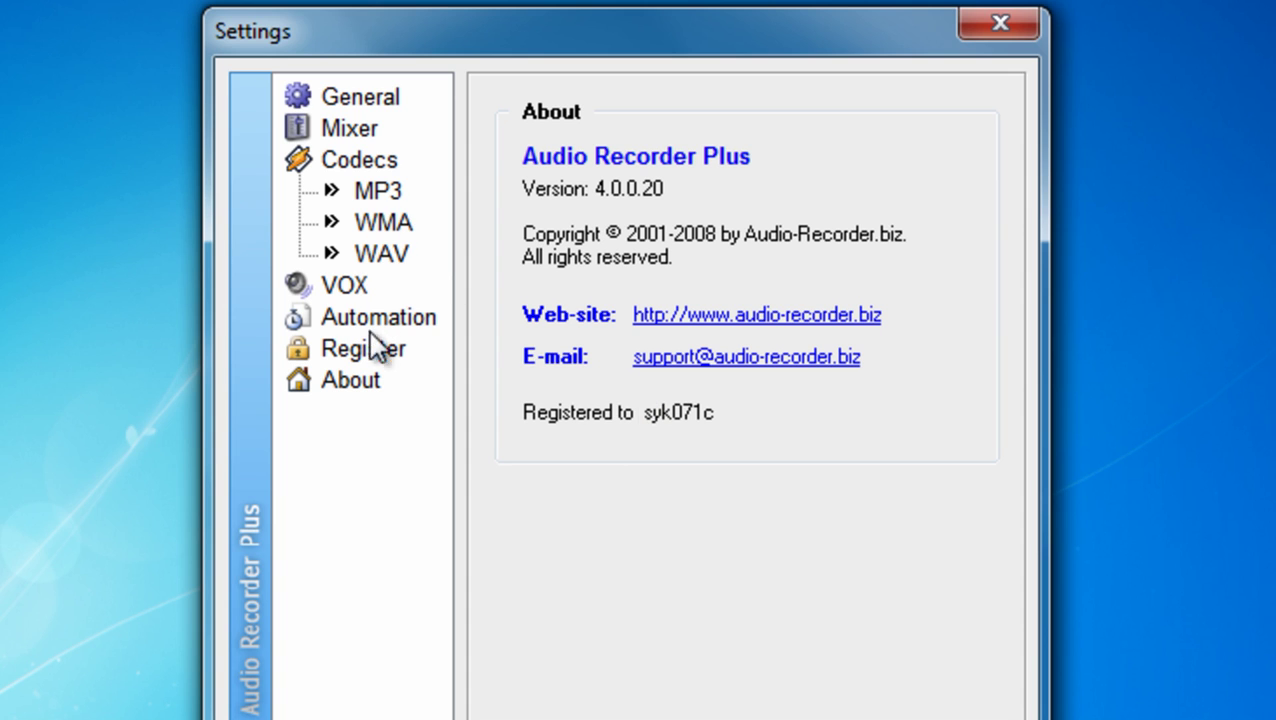
left_click(358, 163)
left_click(350, 124)
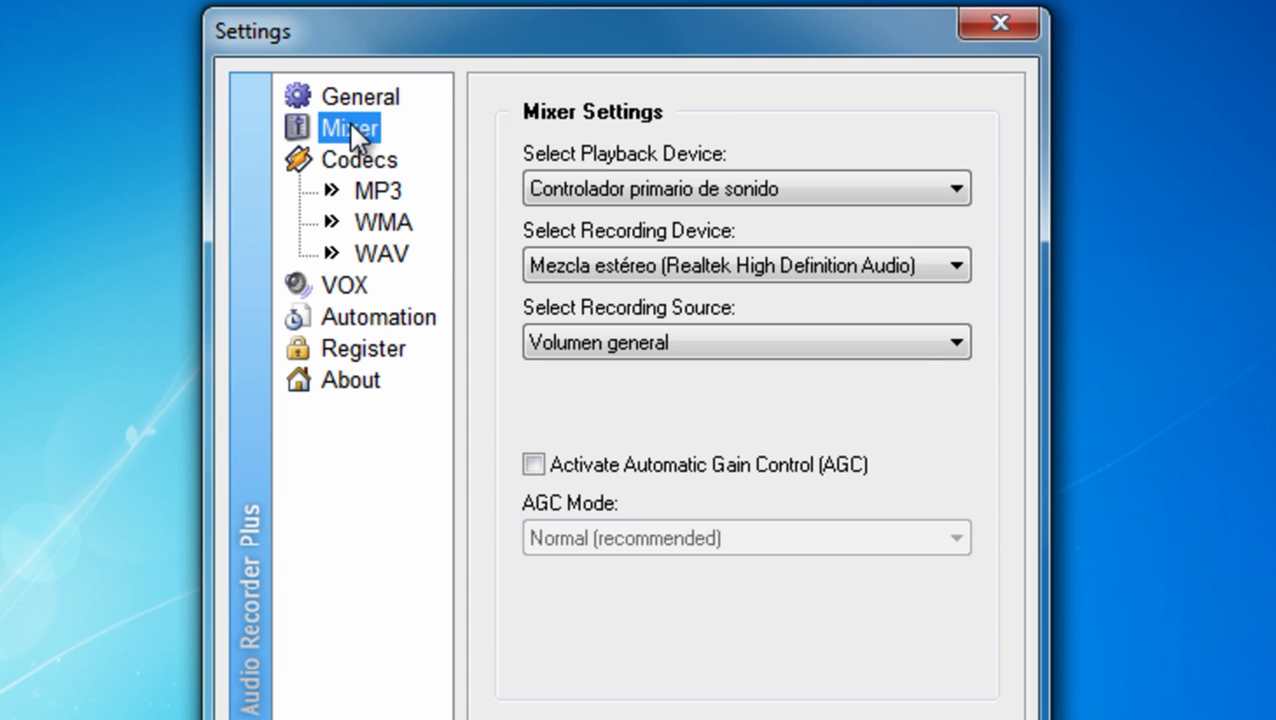
left_click(341, 284)
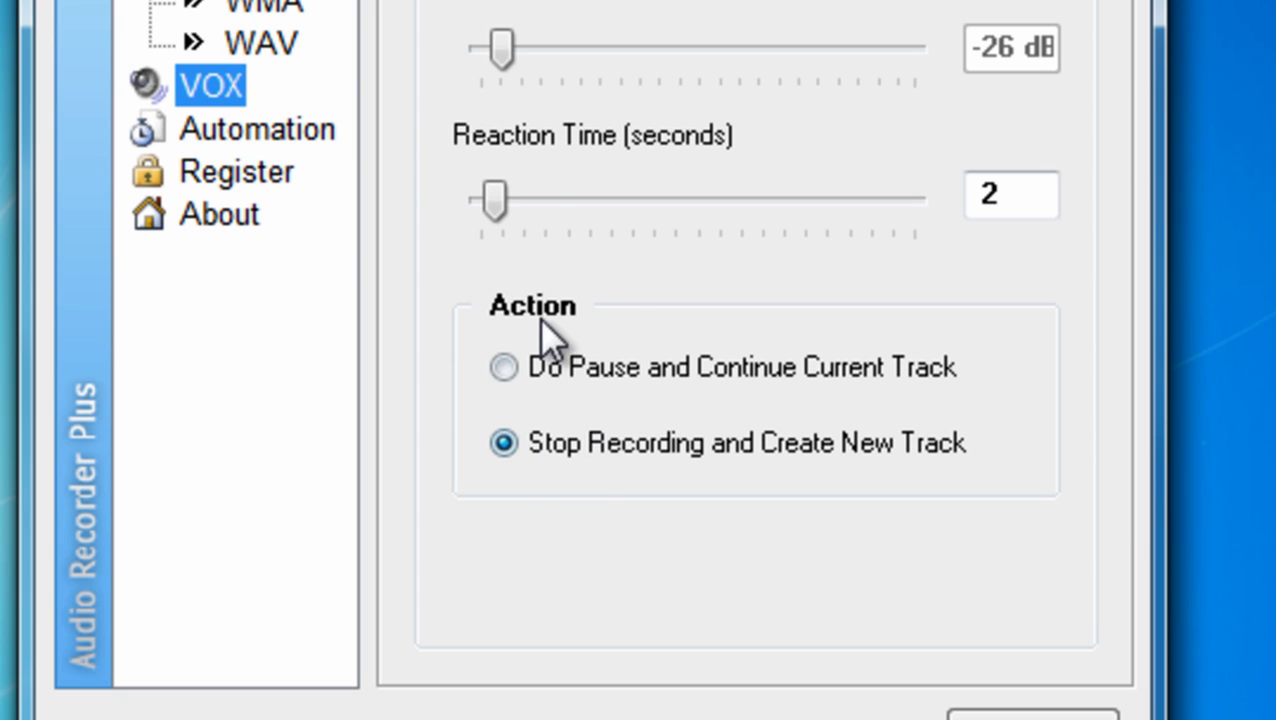
left_click(560, 445)
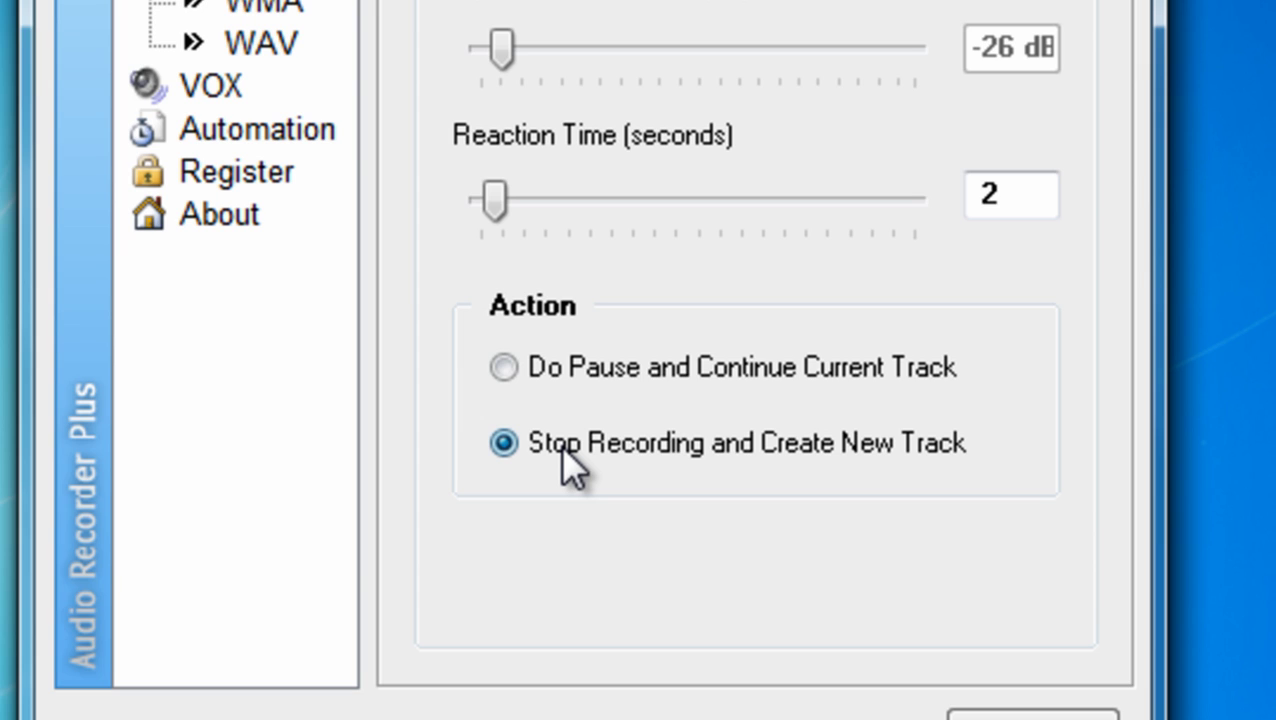
left_click(635, 373)
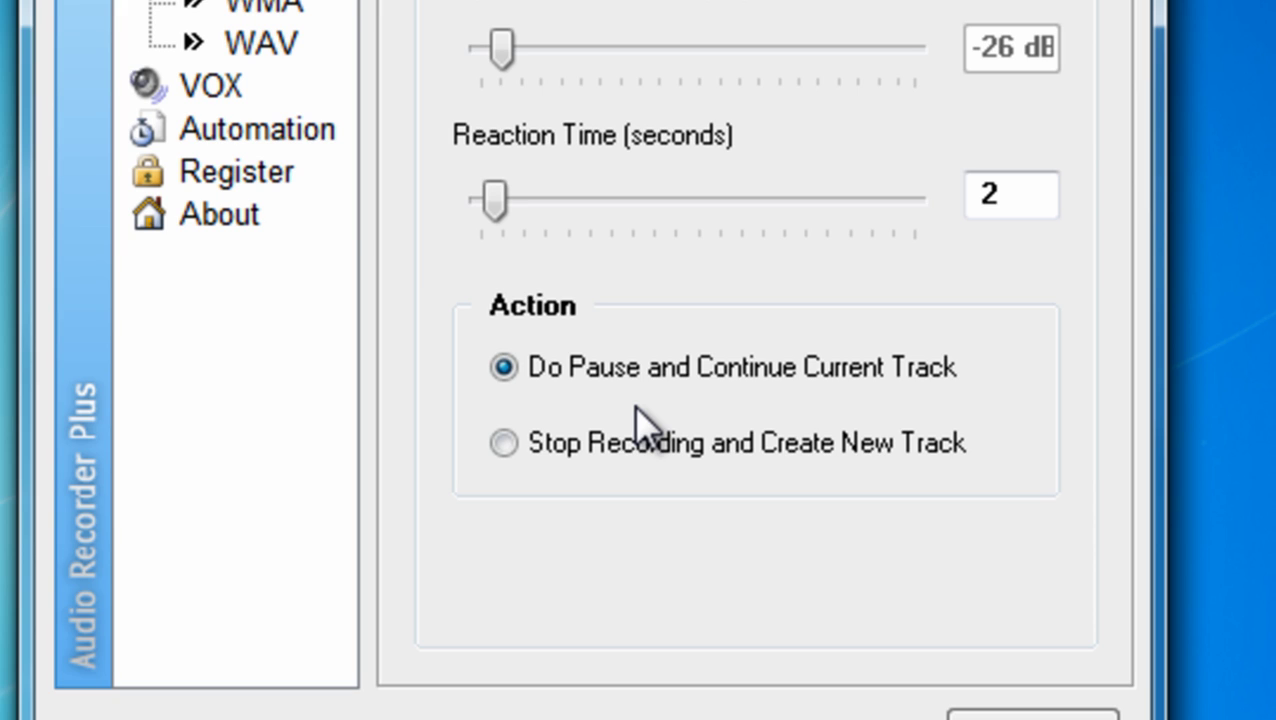
left_click(582, 456)
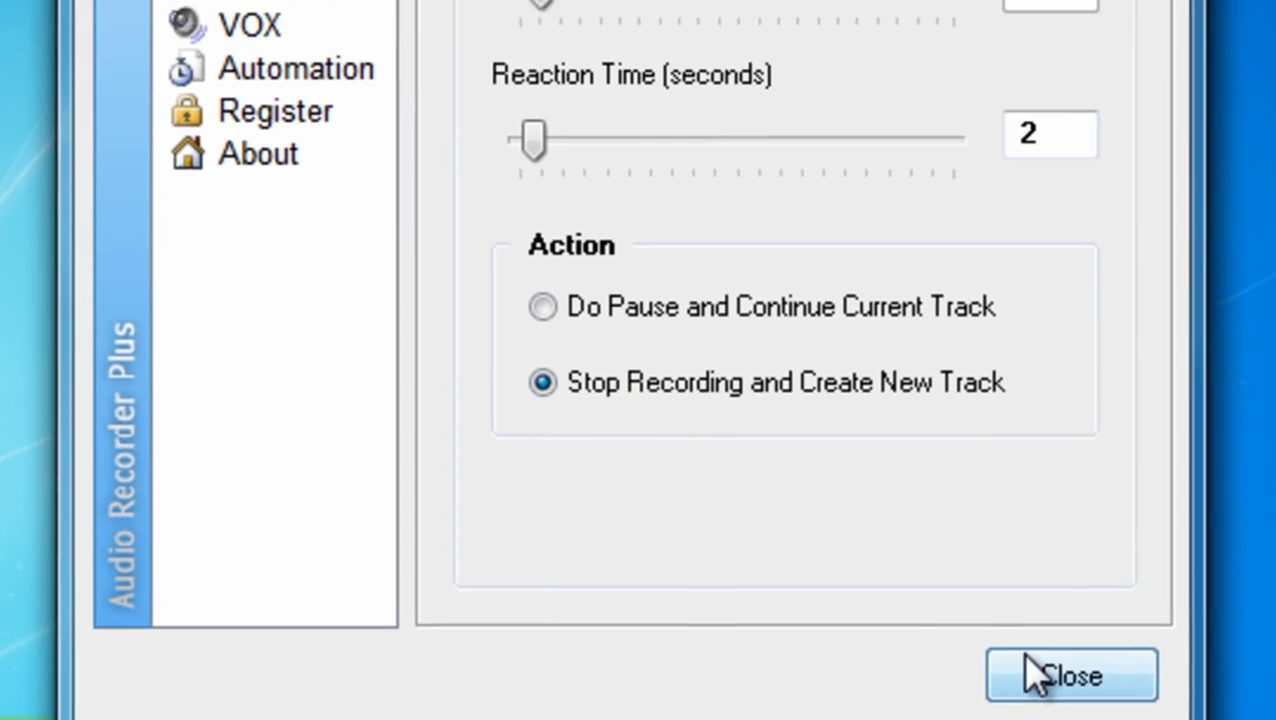
left_click(1015, 612)
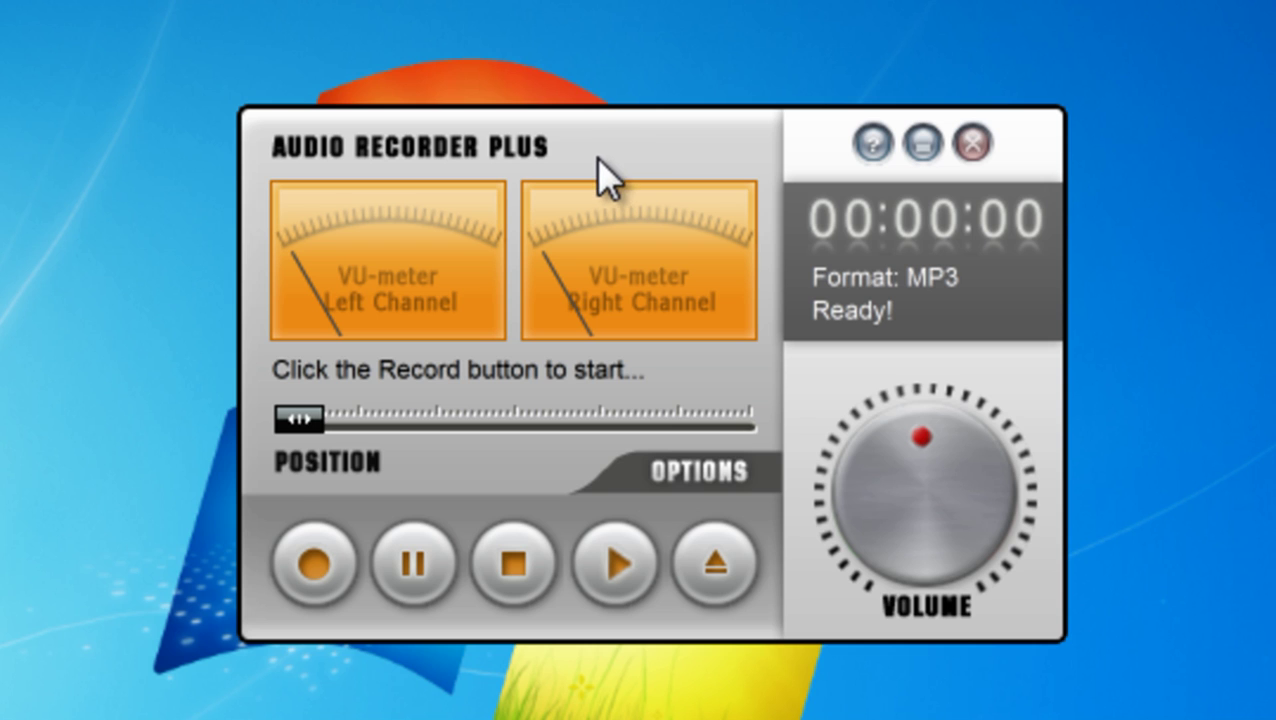
Step: Start a recording saved on Escritorio as an MP3 file named Prueba, and check the file on the desktop
left_click(326, 574)
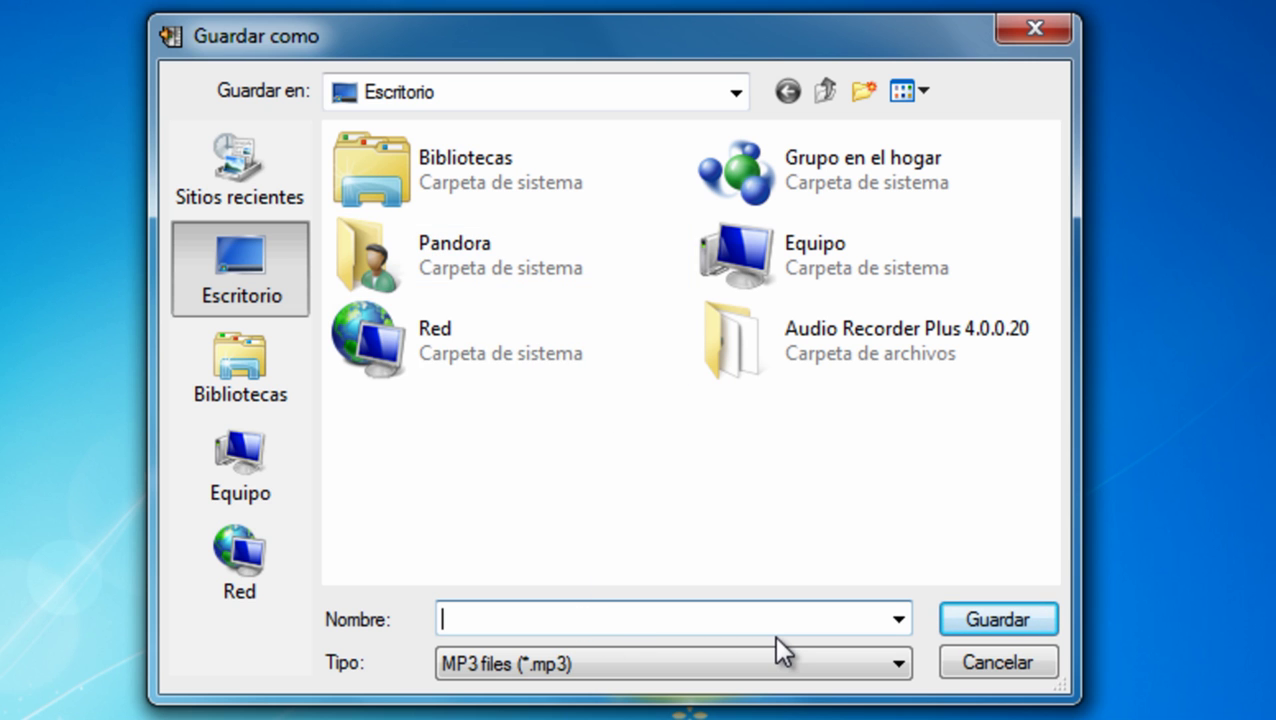
type("Prueba")
left_click(1032, 620)
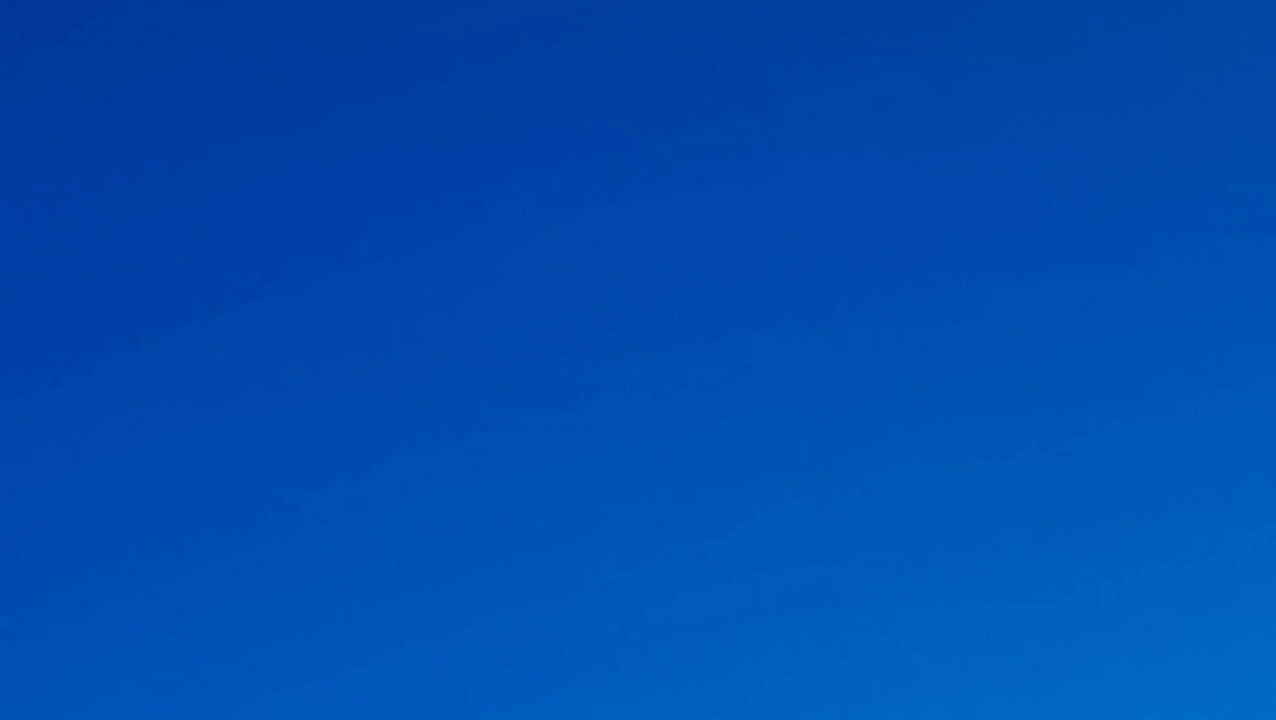
left_click(280, 108)
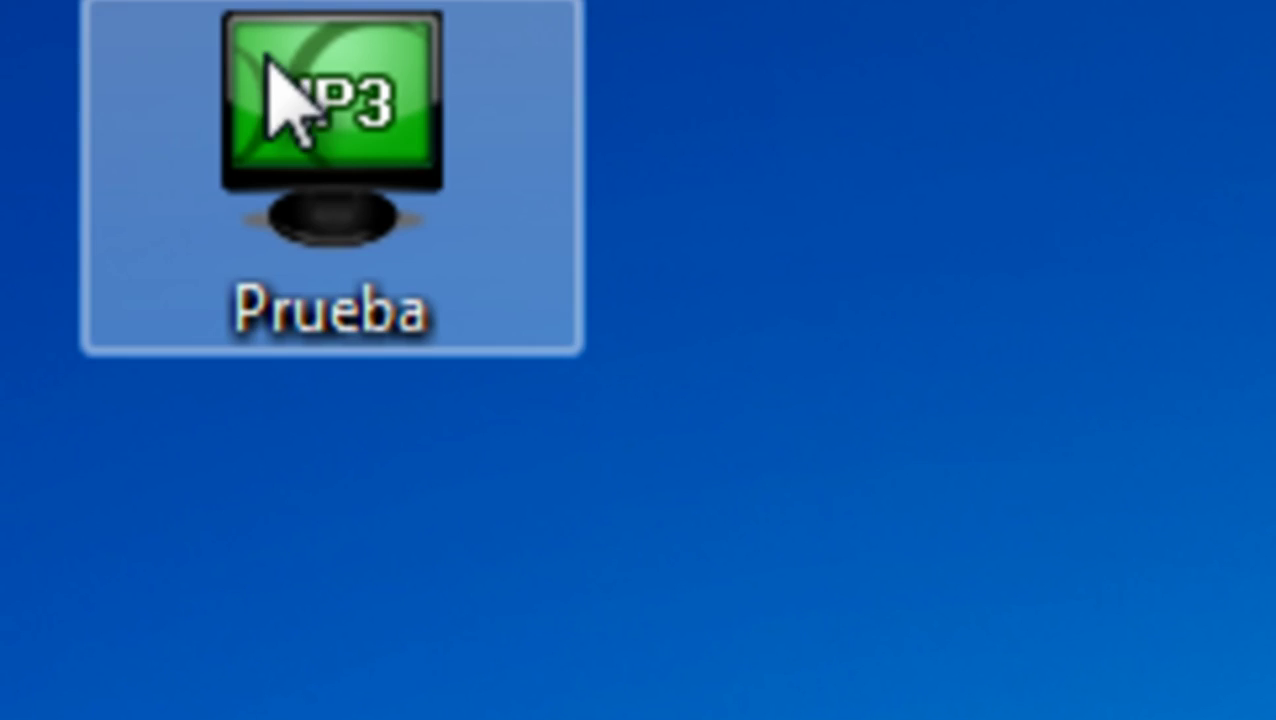
left_click(815, 350)
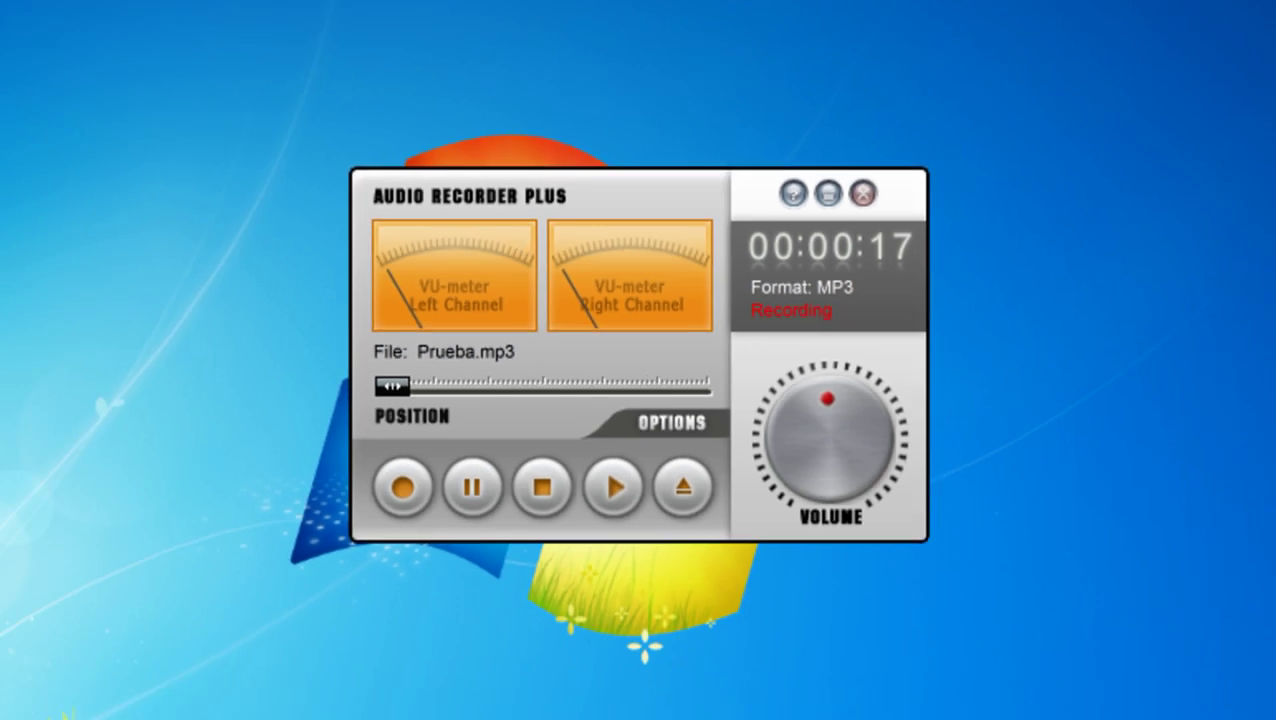
Step: Browse from Equipo to the Favoritos folder inside Música on Disco local (D:)
key("super")
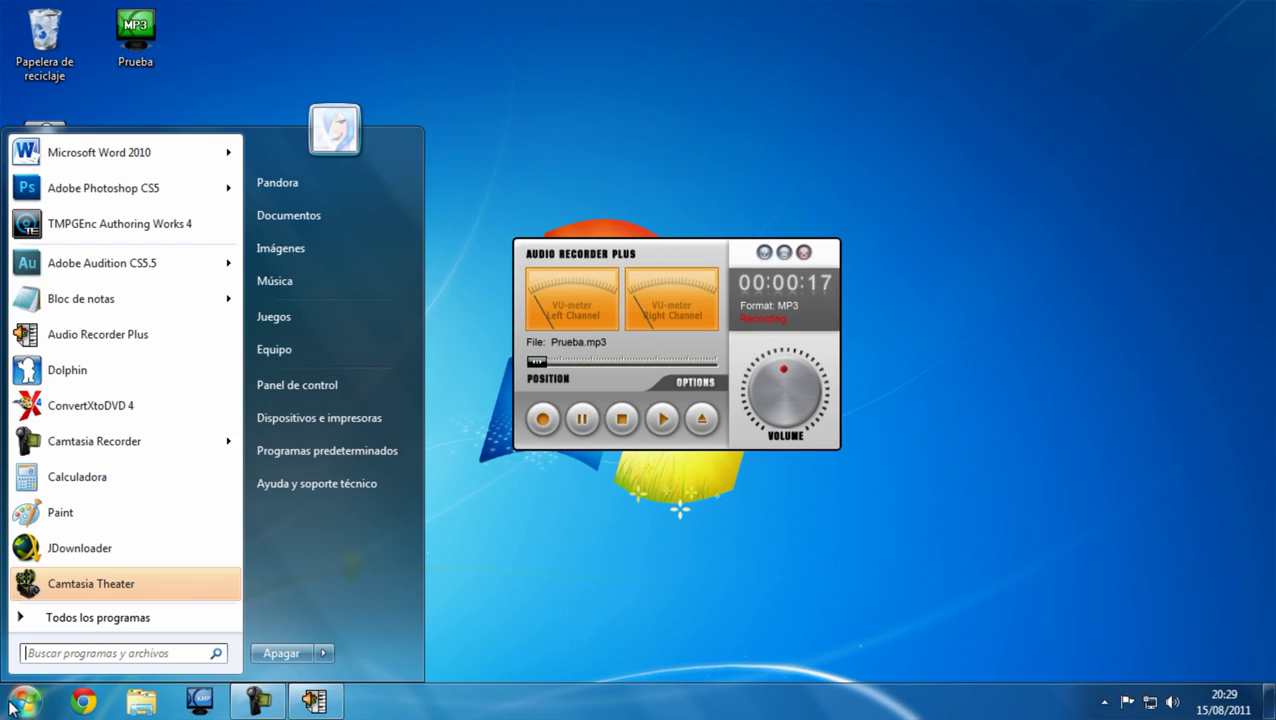
left_click(288, 356)
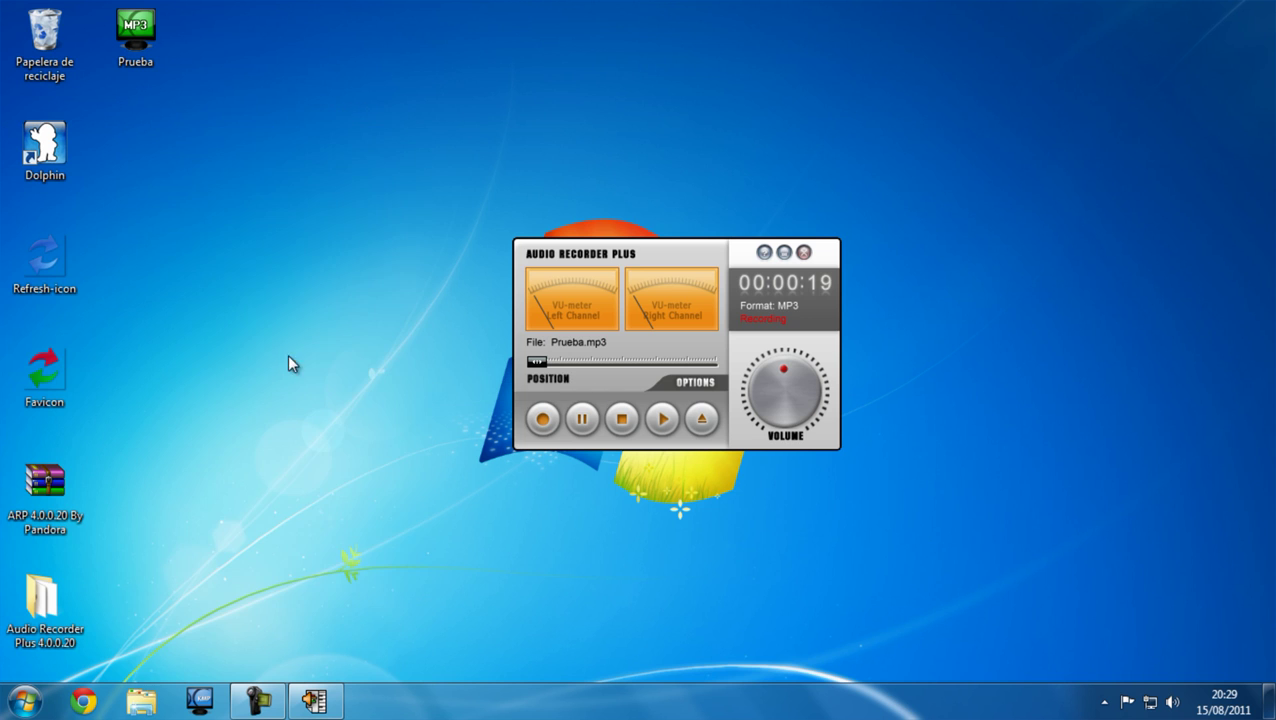
double_click(688, 197)
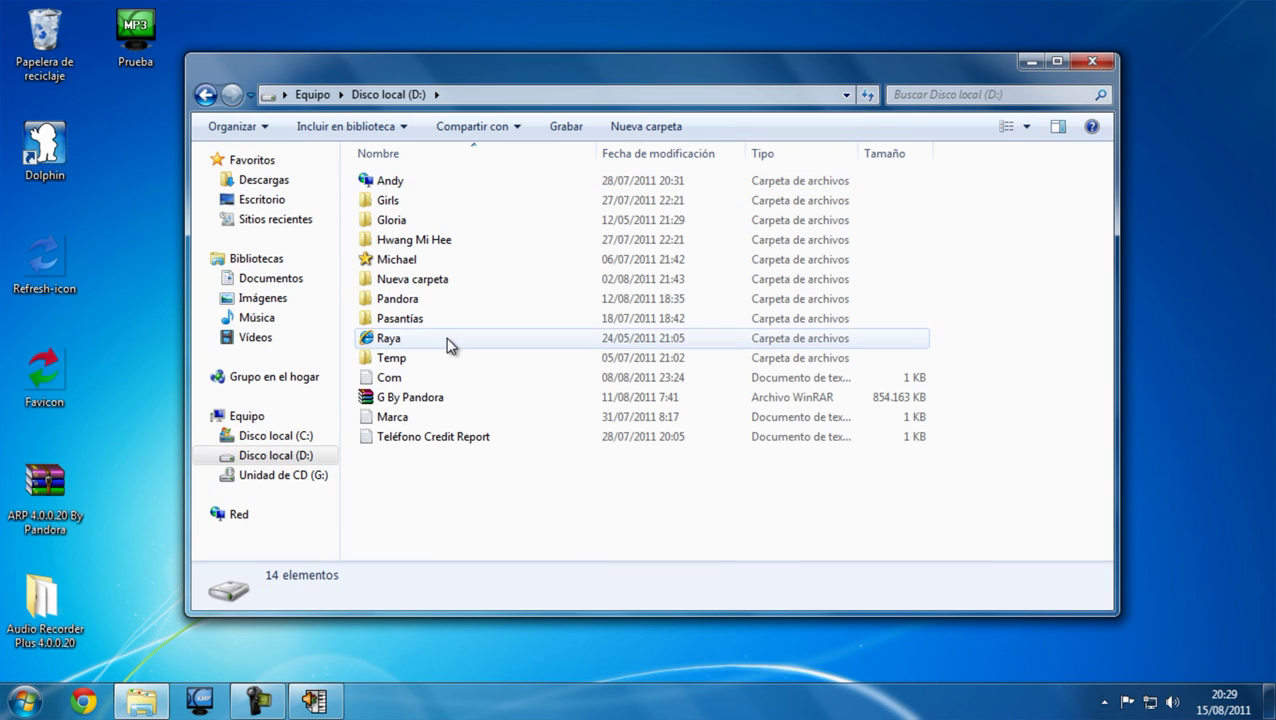
double_click(426, 180)
double_click(437, 245)
double_click(440, 182)
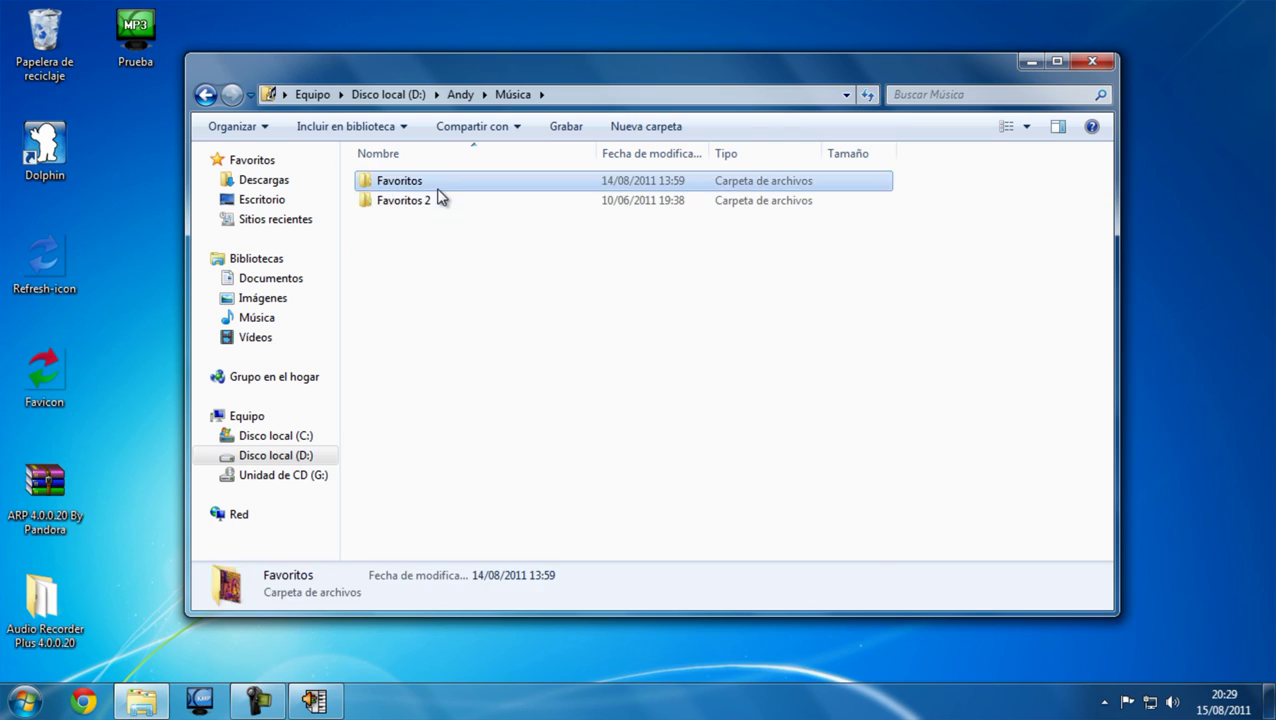
Step: Find Cat Scratch Fever - Ted Nugent in the Favoritos folder and play it
left_click(601, 333)
scroll(601, 336, "down", 4)
left_click(587, 362)
scroll(590, 360, "down", 2)
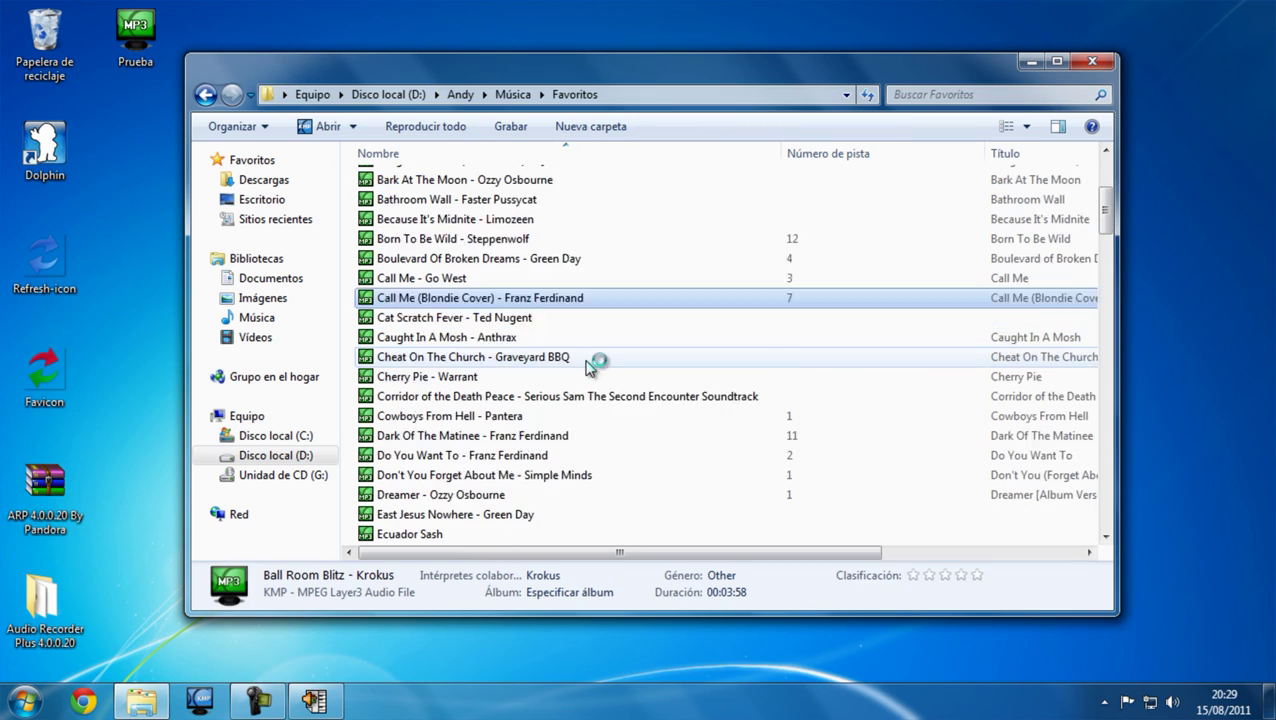
left_click(550, 261)
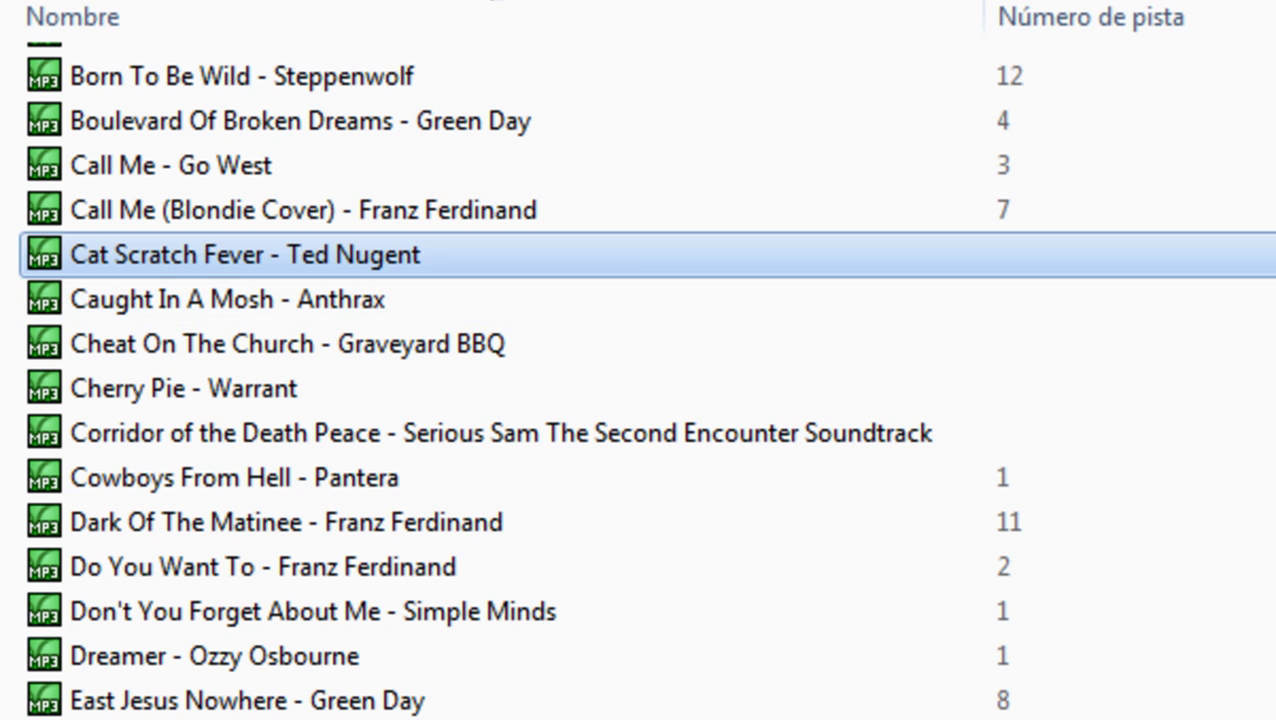
key("Return")
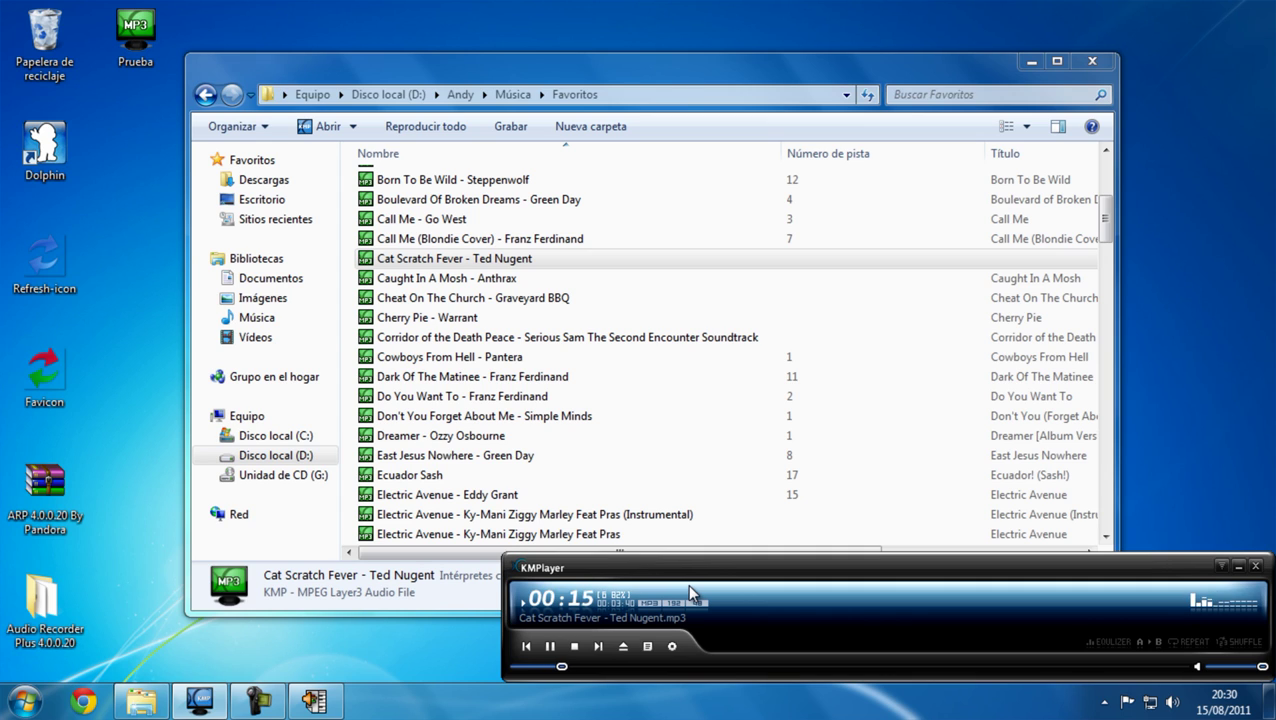
Step: Turn off the Normalizer in KMPlayer's audio controls and close the control window
key("alt+g")
left_click(639, 419)
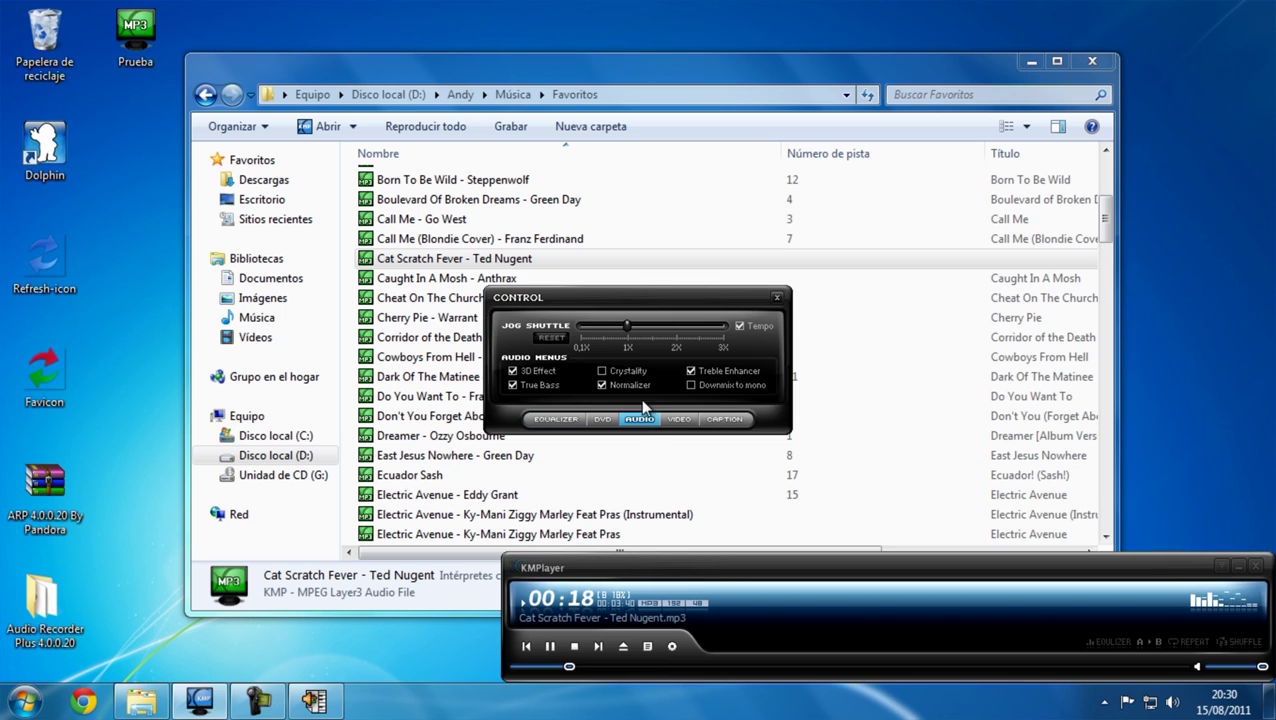
left_click(623, 384)
left_click(776, 297)
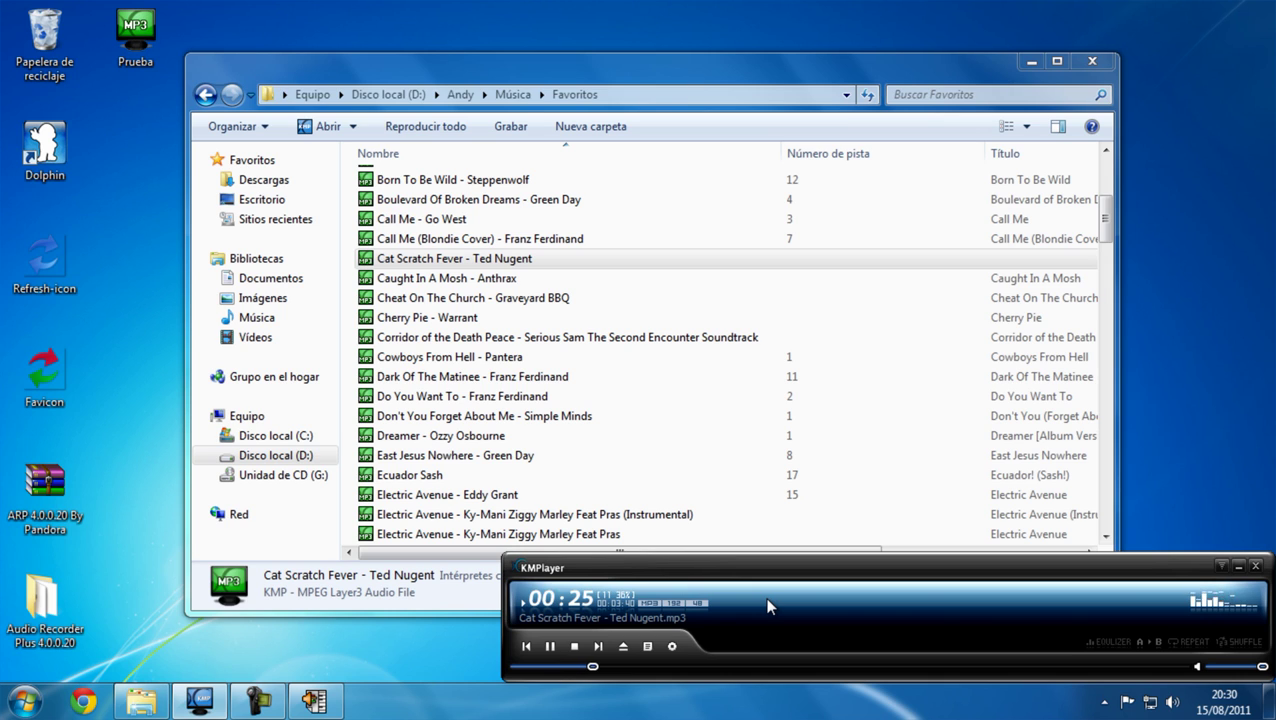
Step: Turn the Normalizer back on in KMPlayer's audio controls and close the control window
key("alt+g")
left_click(639, 419)
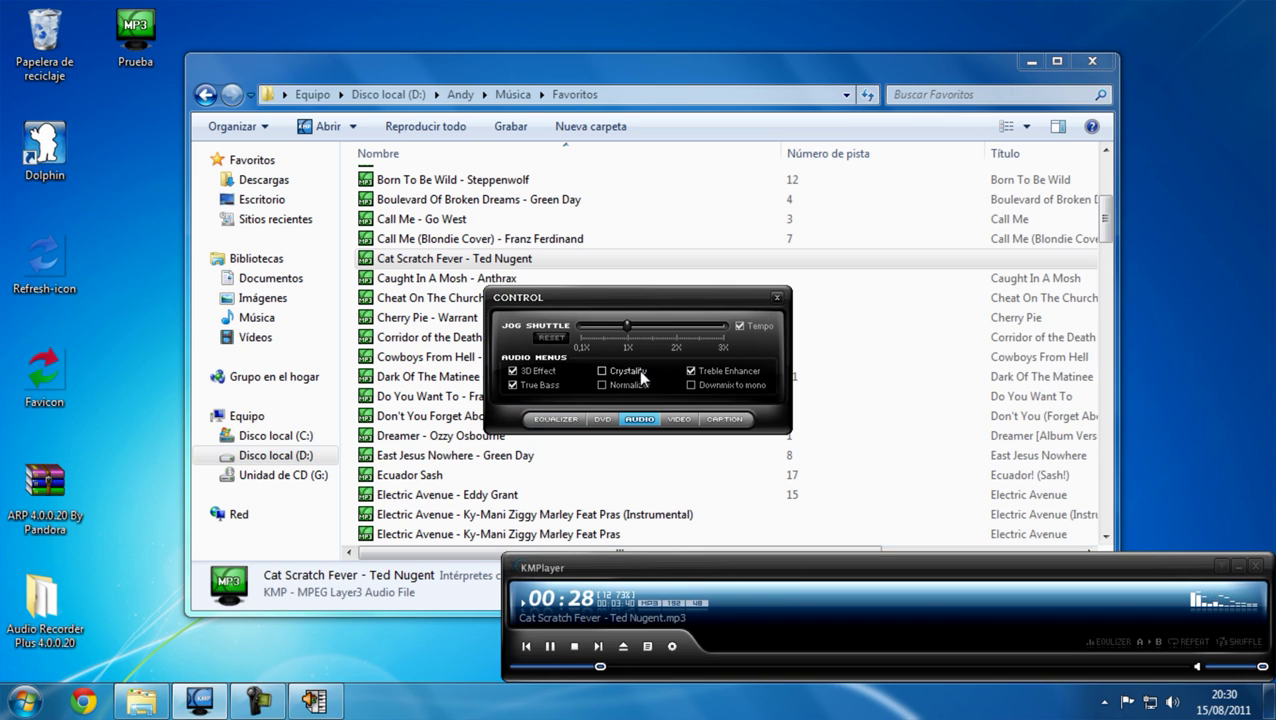
left_click(627, 380)
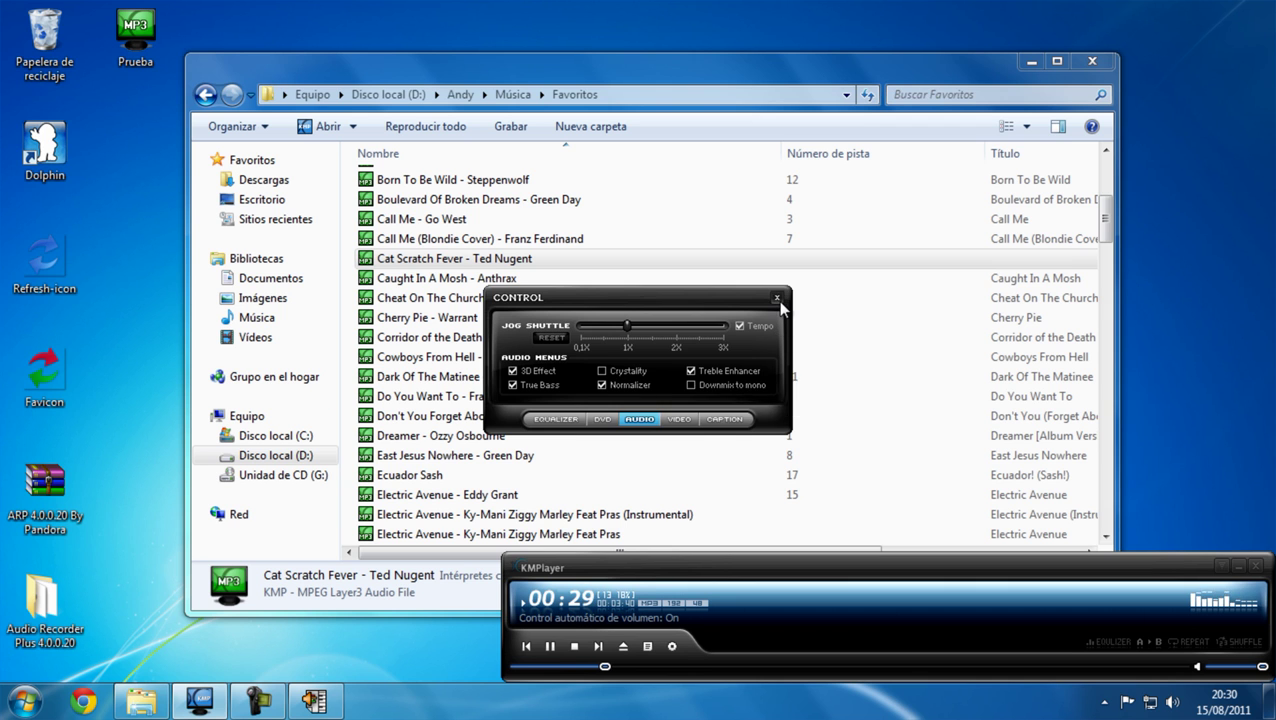
left_click(777, 297)
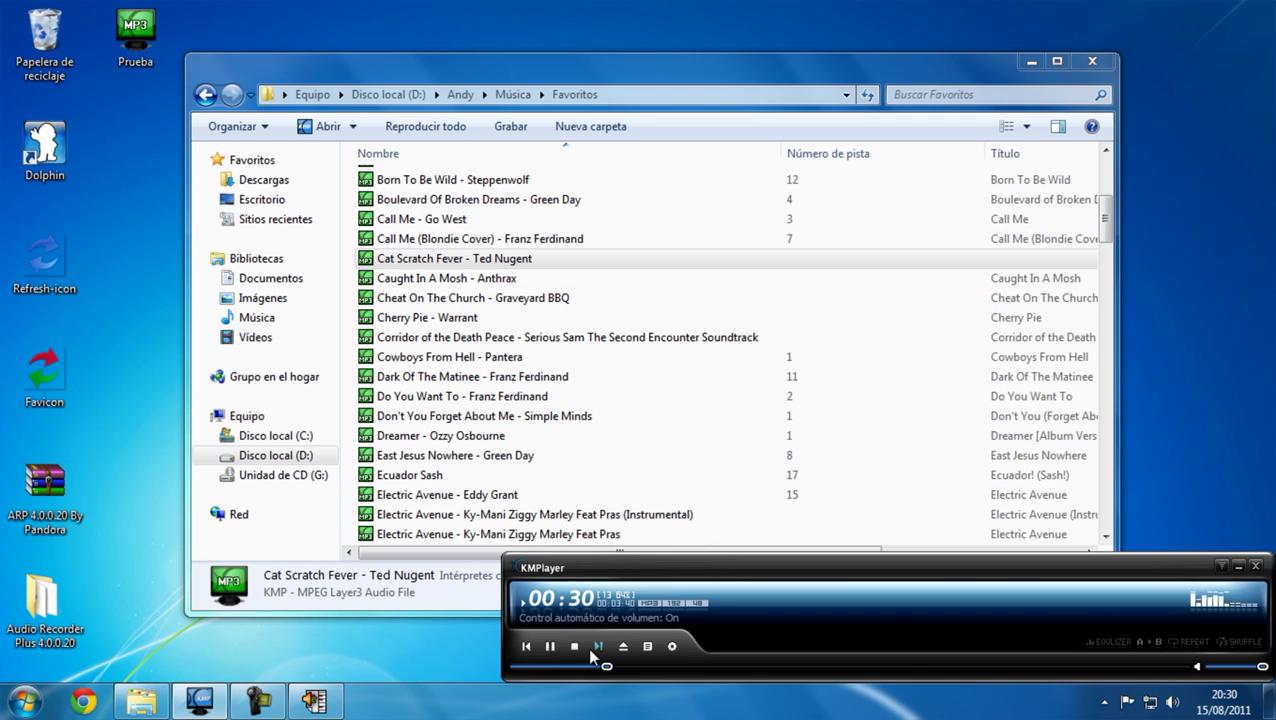
Step: Close KMPlayer and the Favoritos folder window
left_click(1255, 566)
left_click(1110, 58)
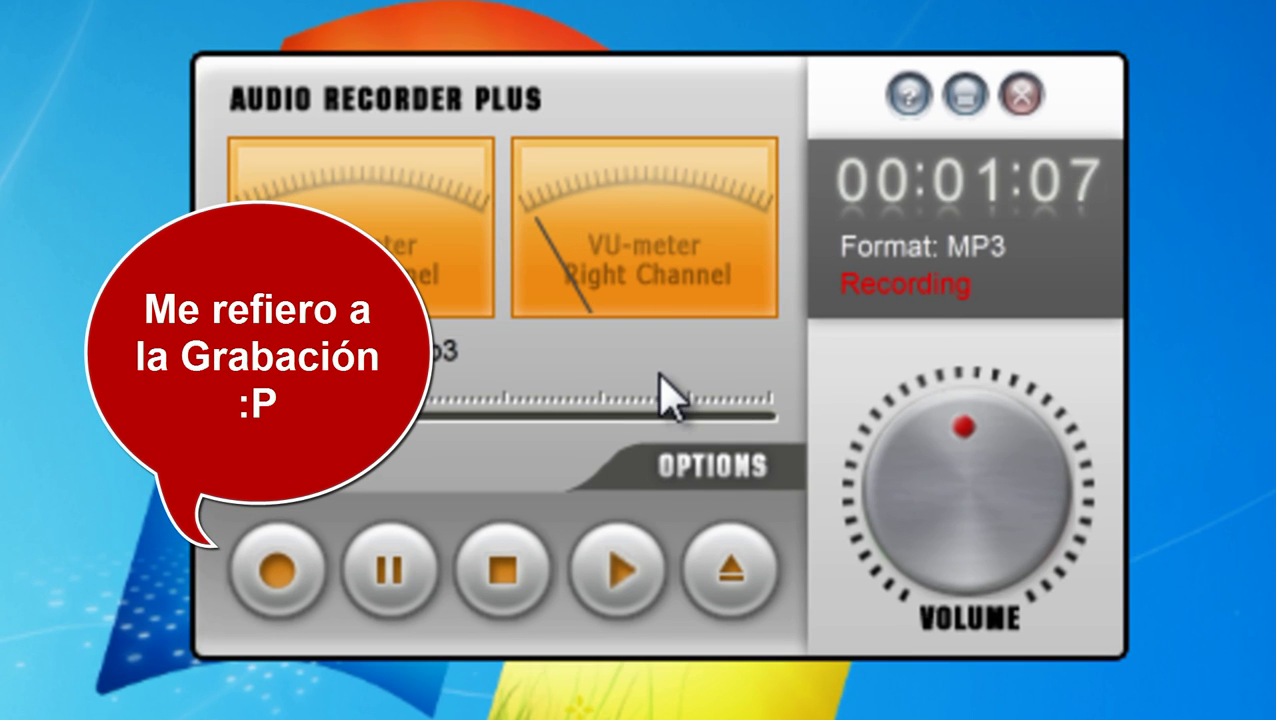
Step: Stop the recording into Prueba.mp3 and close Audio Recorder Plus
left_click(512, 590)
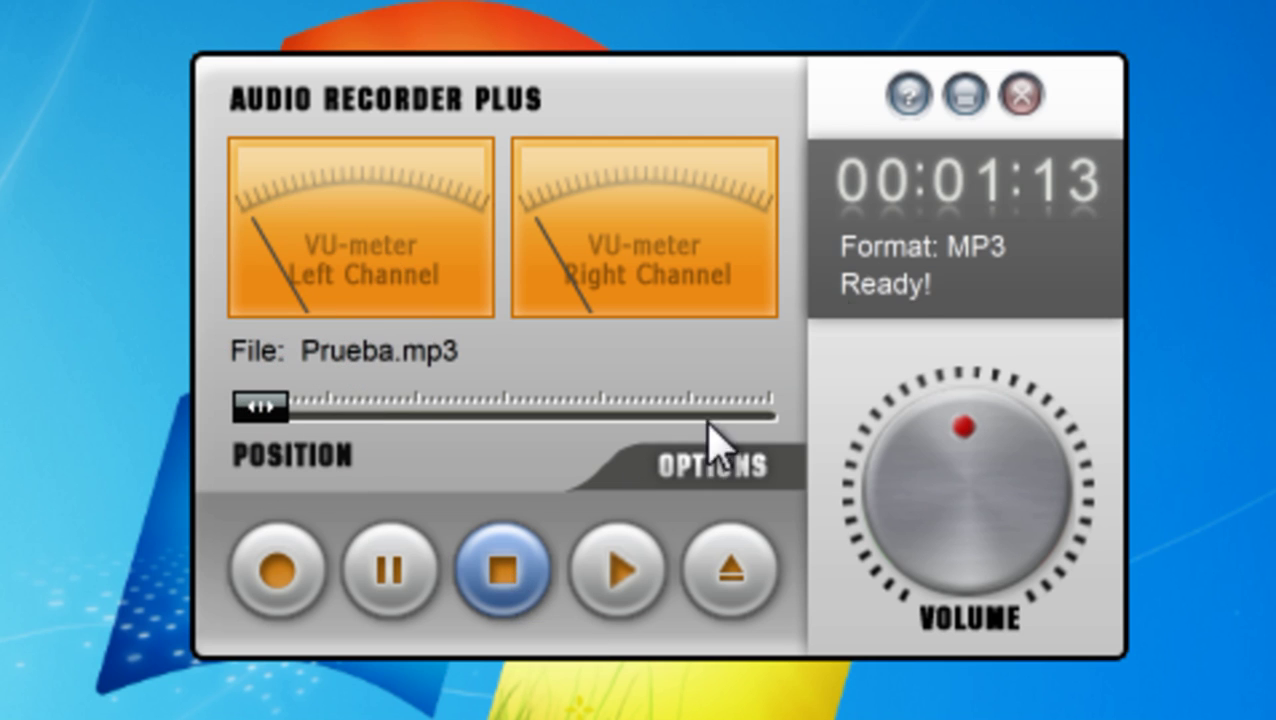
left_click(1032, 92)
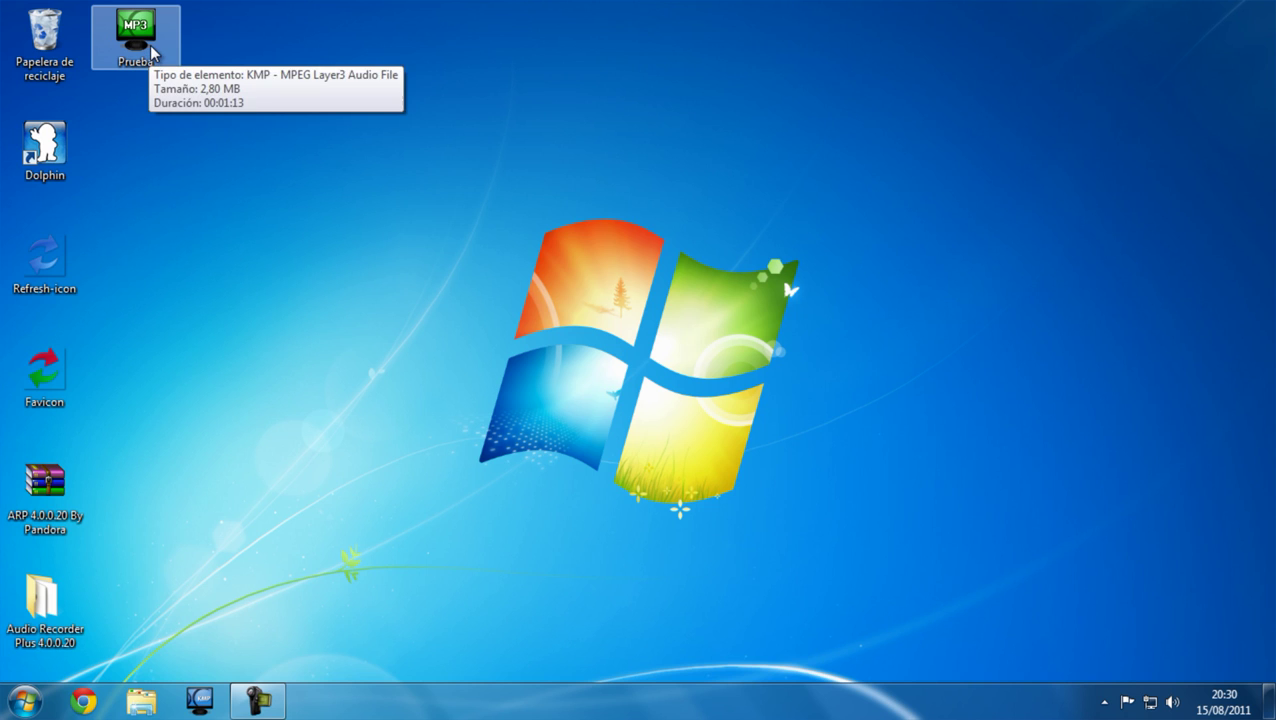
Step: Play the Prueba recording from the desktop in KMPlayer, skip forward through it to check the sound, and close the player
double_click(151, 55)
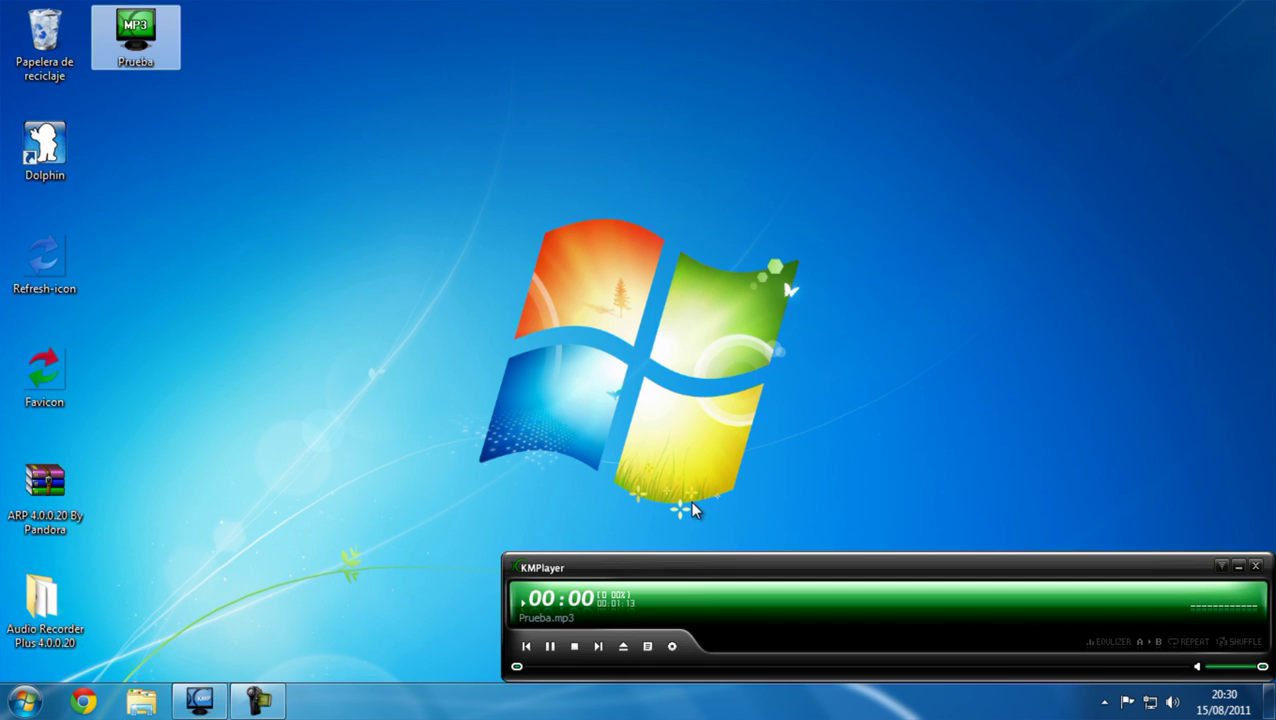
left_click(636, 667)
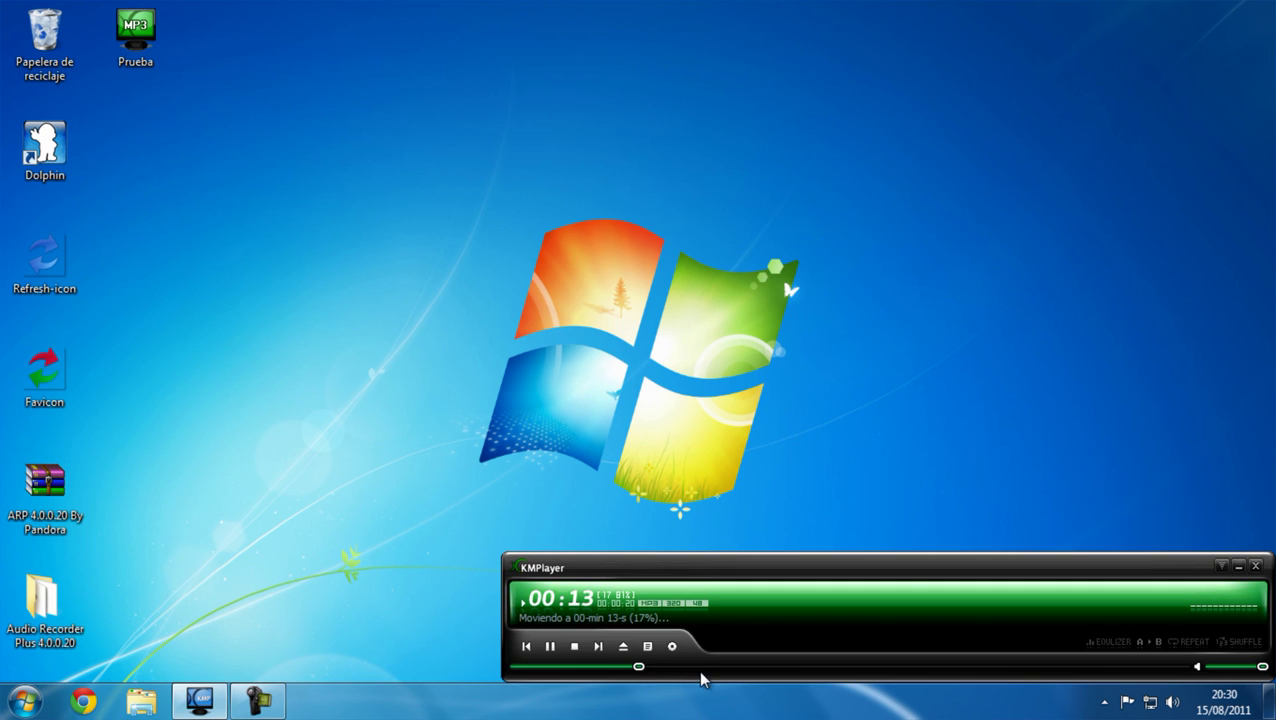
left_click(749, 668)
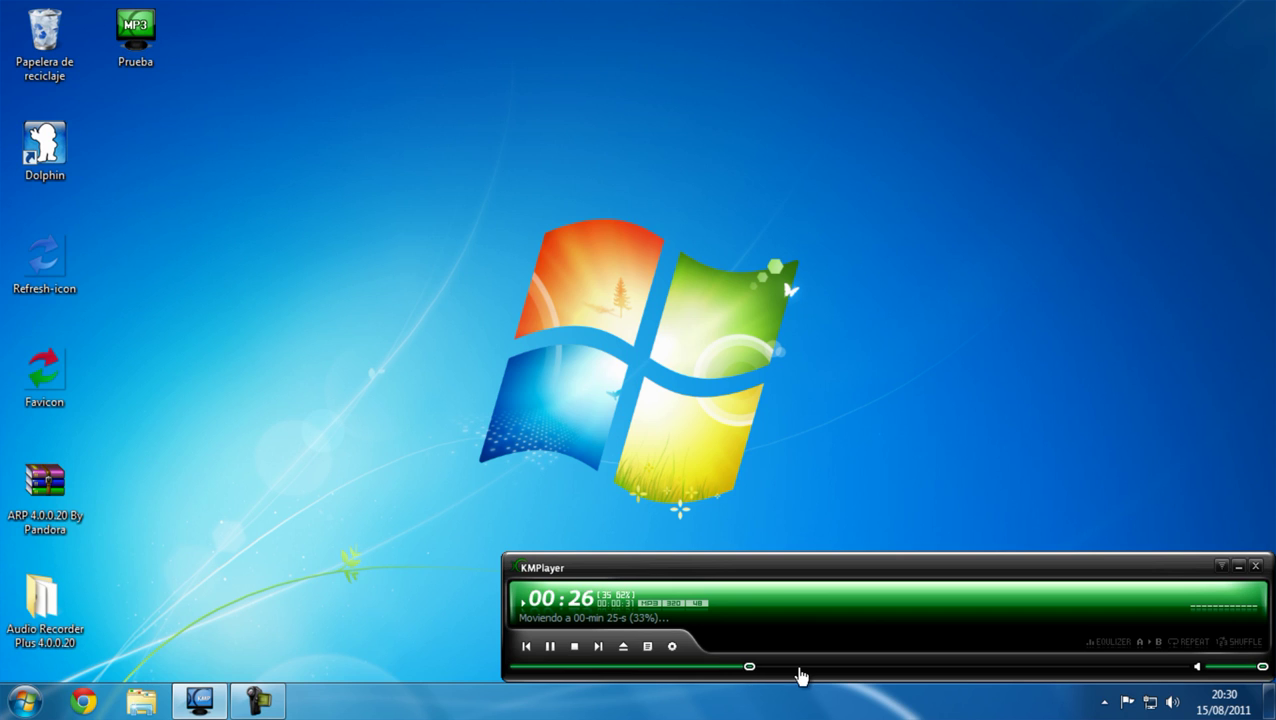
left_click(805, 670)
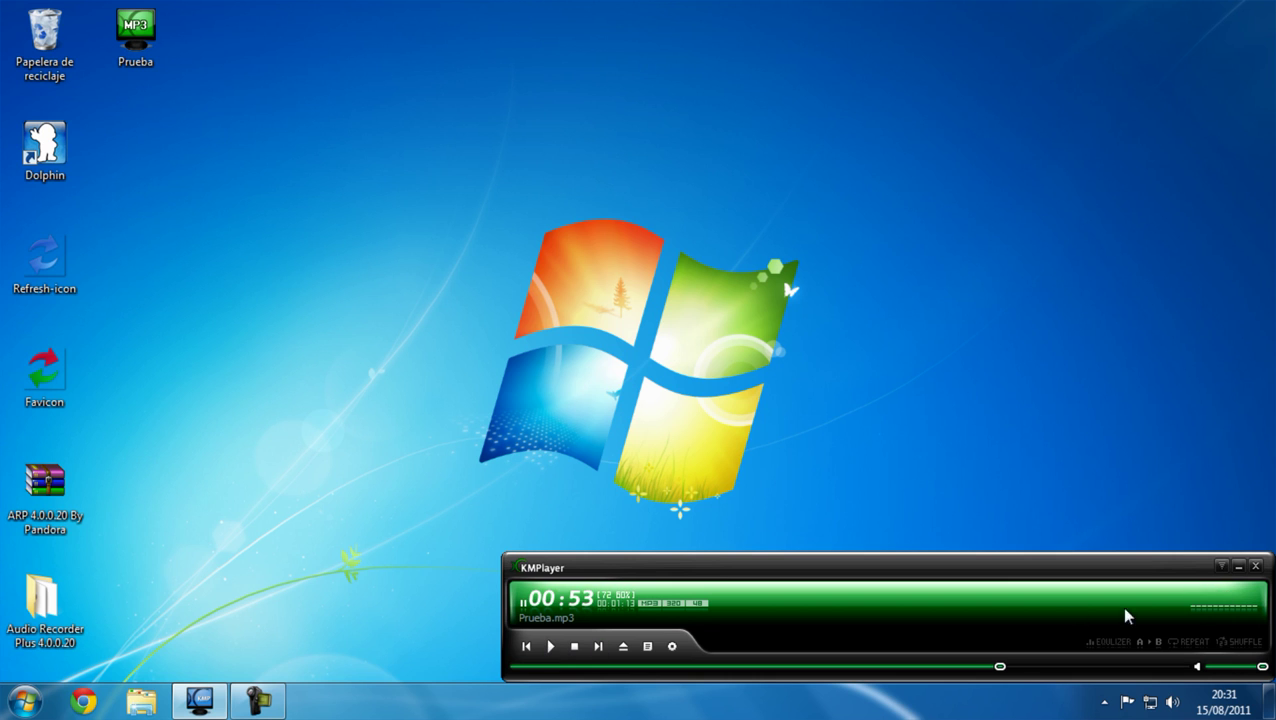
left_click(1255, 566)
left_click_drag(428, 172, 926, 627)
left_click_drag(416, 186, 878, 594)
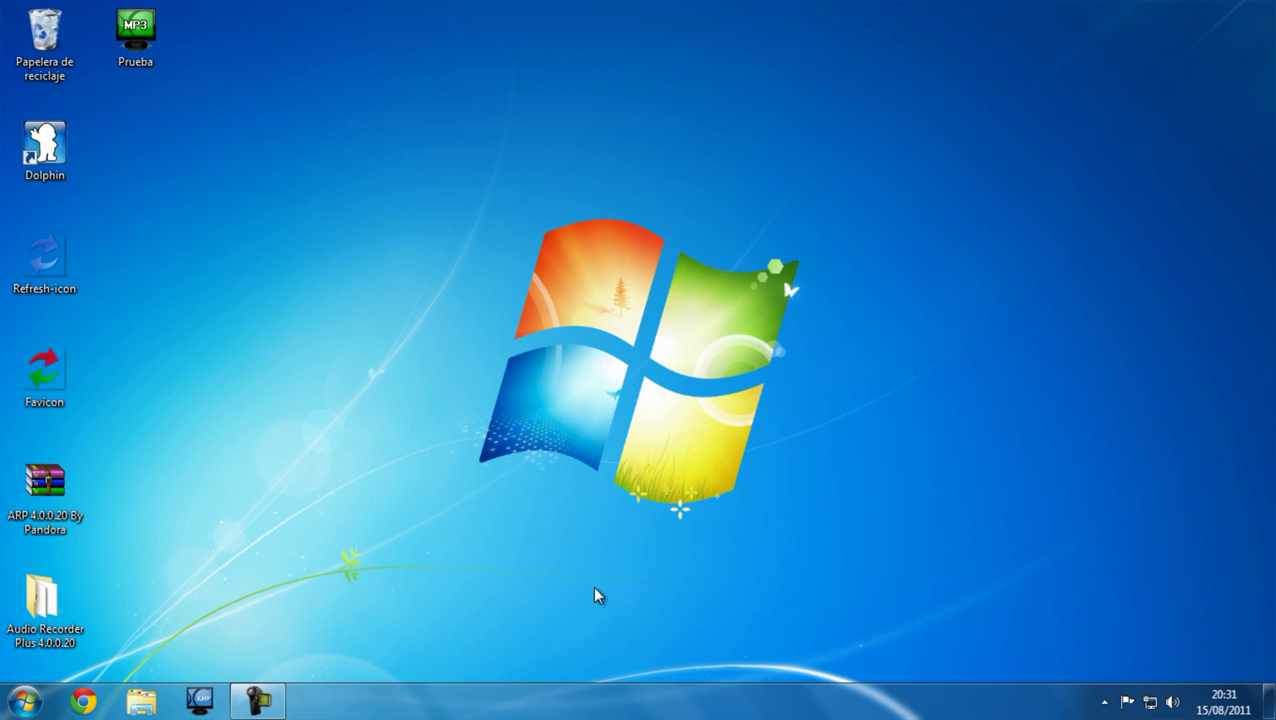
left_click_drag(376, 140, 917, 592)
left_click(1108, 704)
left_click_drag(926, 482, 1257, 676)
left_click_drag(360, 177, 931, 581)
left_click_drag(397, 151, 860, 585)
left_click_drag(415, 169, 893, 628)
left_click_drag(855, 550, 416, 158)
left_click_drag(431, 154, 860, 550)
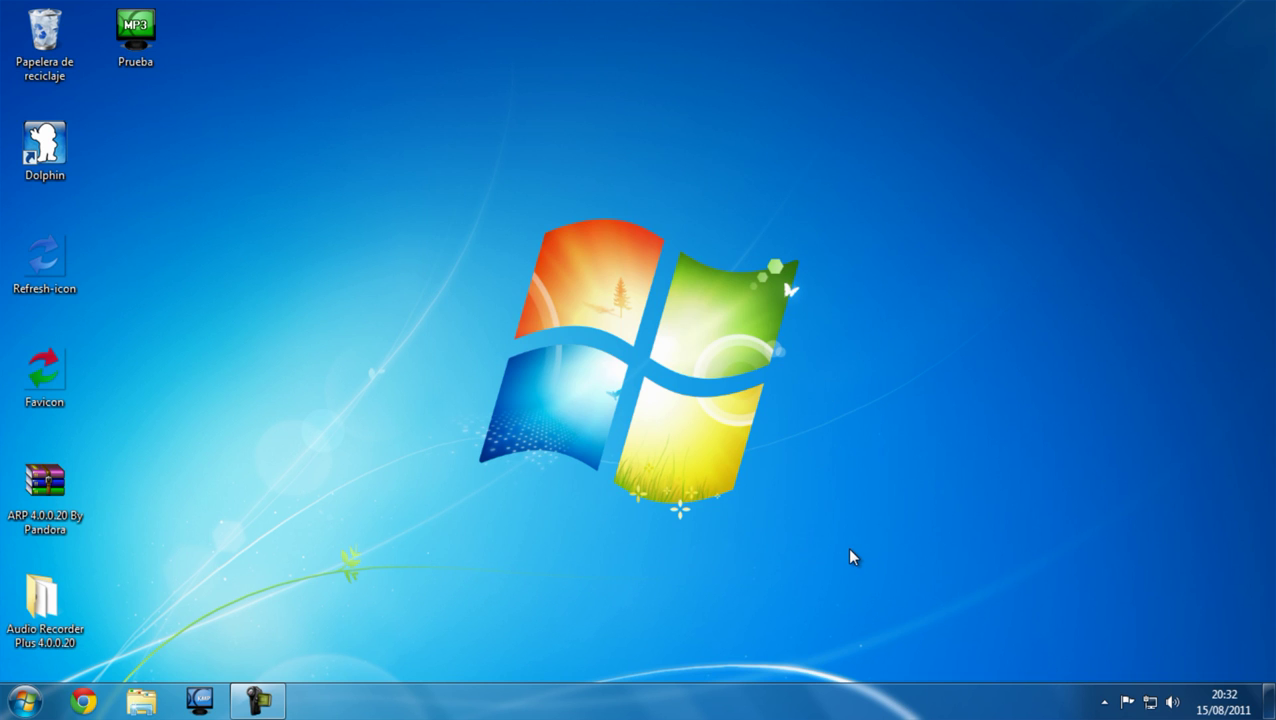